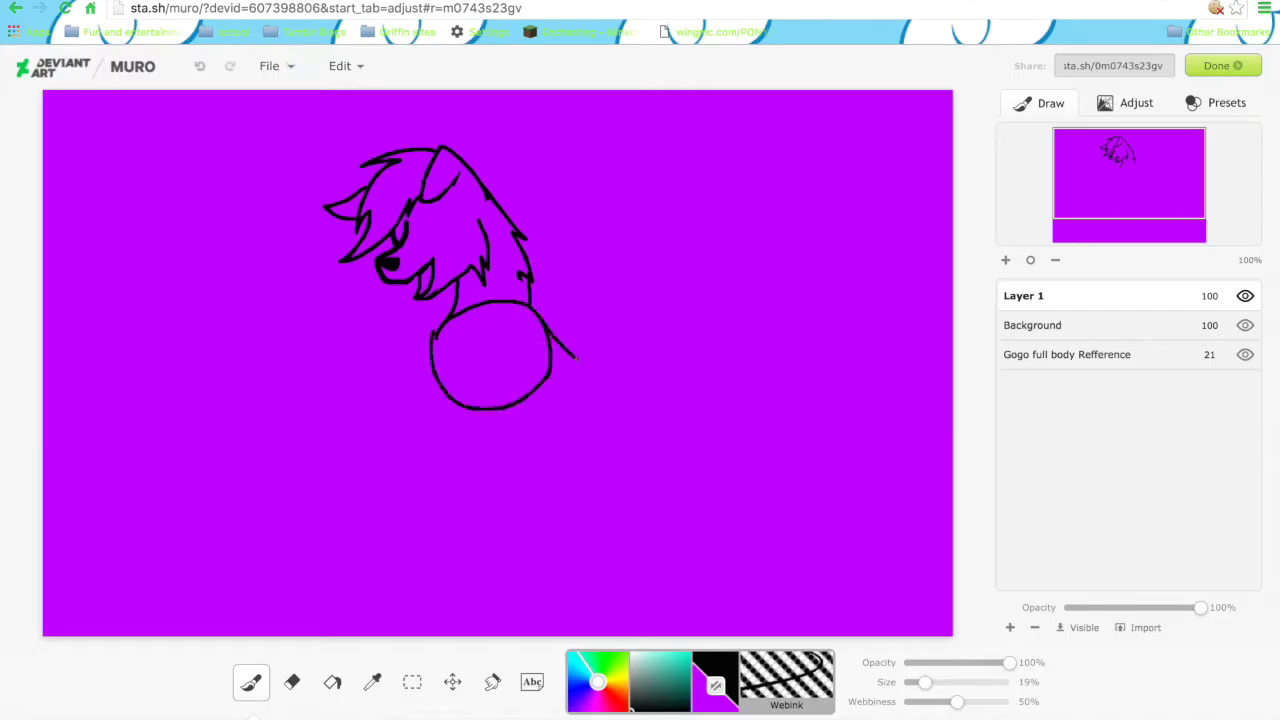
Undo the chest circle and the adjoining body strokes, and erase the jagged neck line behind the head.
{"action": "key", "text": "ctrl+z"}
{"action": "key", "text": "ctrl+z"}
{"action": "key", "text": "ctrl+z"}
{"action": "key", "text": "e"}
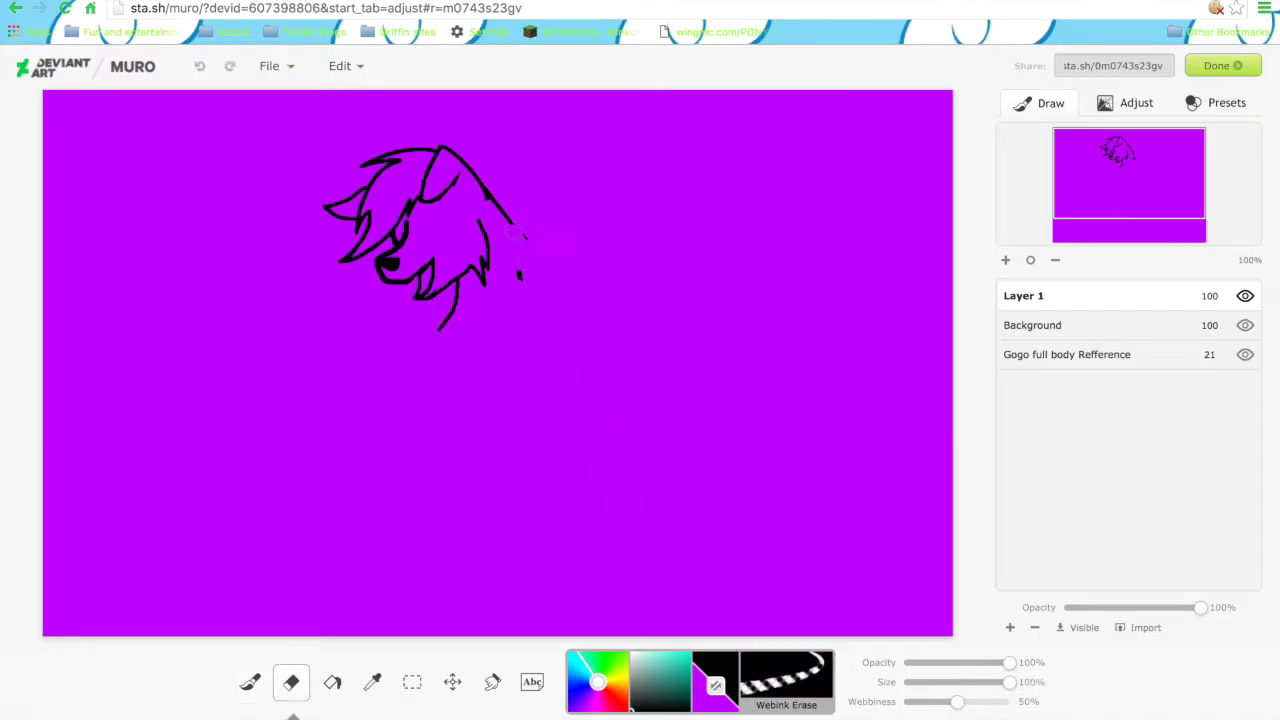
Draw the neck, chest circle, back, belly and hind leg in black, and trim the lower end of the rump line.
{"action": "key", "text": "b"}
{"action": "left_click_drag", "start_coordinate": [483, 190], "coordinate": [486, 214]}
{"action": "left_click_drag", "start_coordinate": [455, 290], "coordinate": [452, 335]}
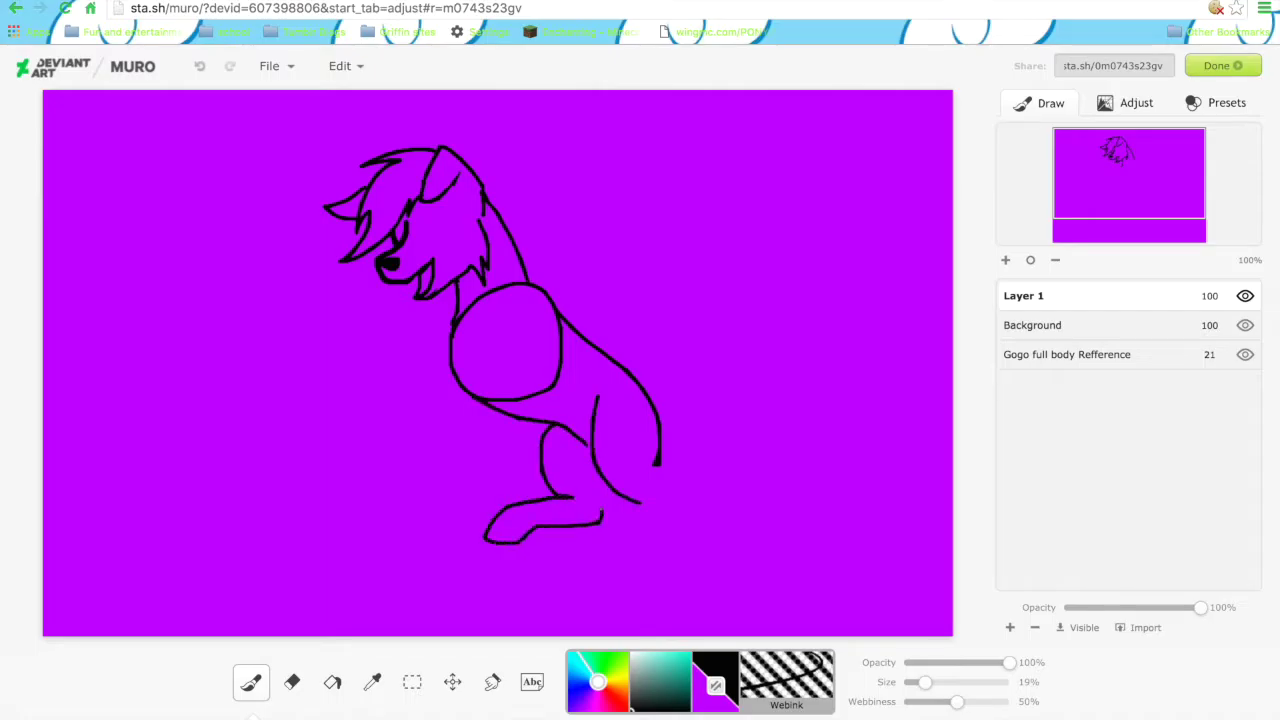
{"action": "key", "text": "e"}
{"action": "left_click_drag", "start_coordinate": [655, 464], "coordinate": [658, 452]}
{"action": "key", "text": "b"}
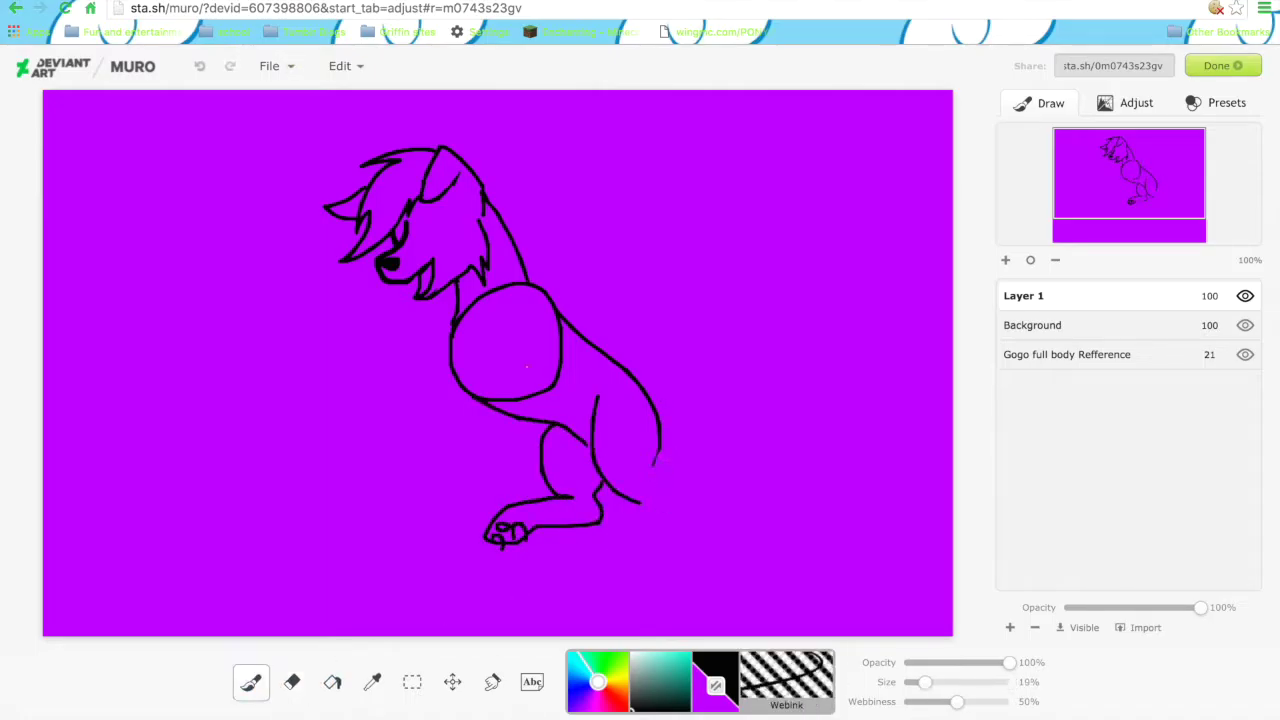
Redraw the toes on the hind paw and draw the near front leg hanging down from the chest circle.
{"action": "key", "text": "ctrl+z"}
{"action": "left_click", "coordinate": [292, 681]}
{"action": "left_click", "coordinate": [252, 681]}
{"action": "left_click", "coordinate": [1163, 190]}
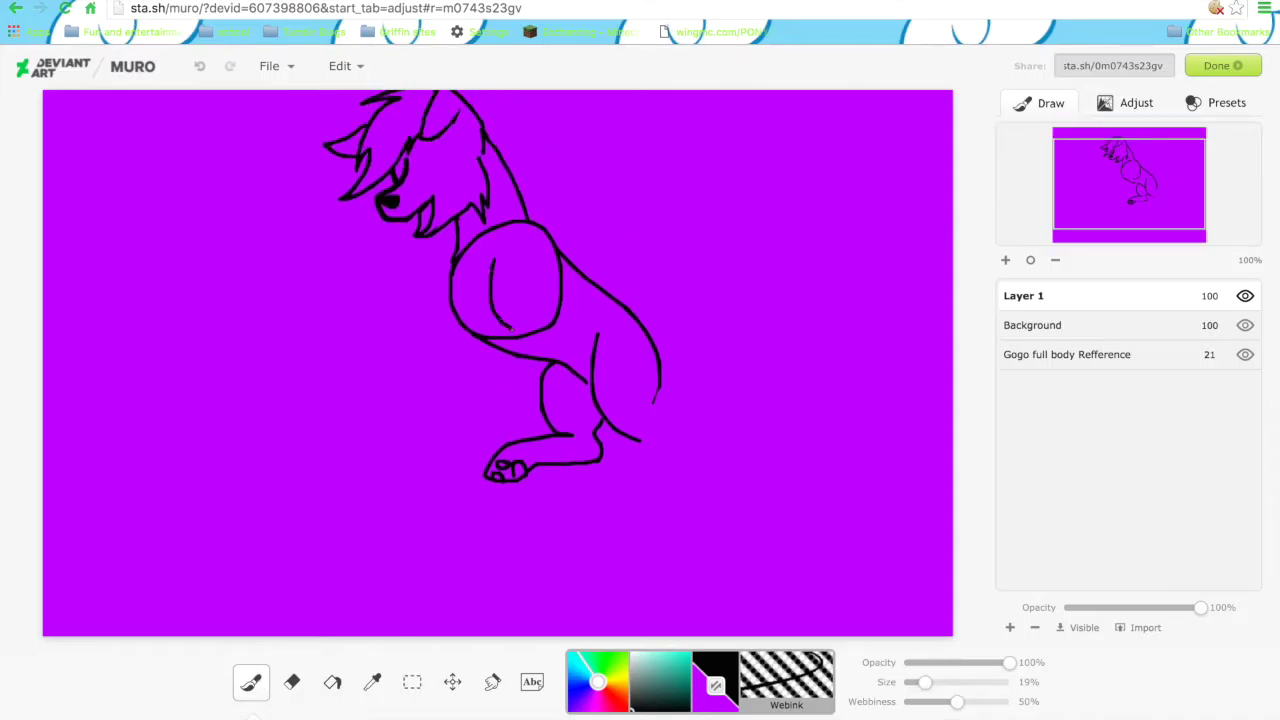
{"action": "key", "text": "ctrl+z"}
{"action": "key", "text": "ctrl+z"}
{"action": "key", "text": "ctrl+z"}
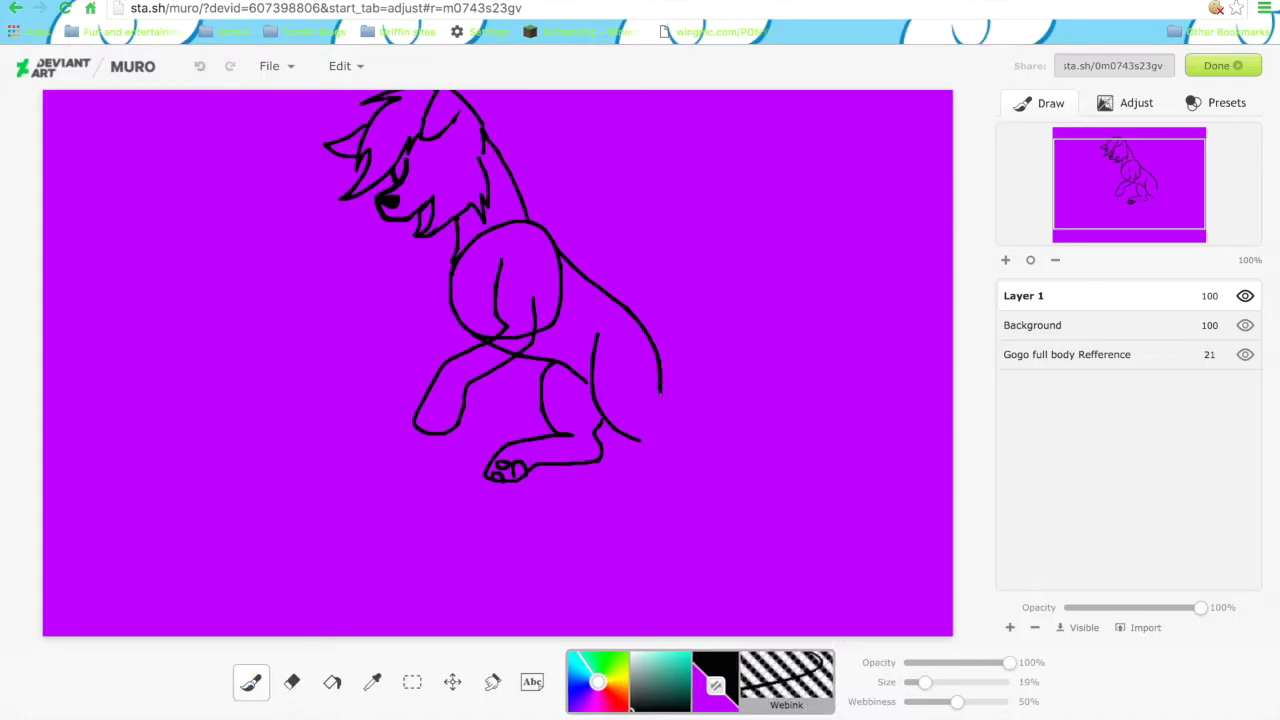
Rework the rump line's lower end and draw the far front leg stretched forward from the chest.
{"action": "key", "text": "ctrl+z"}
{"action": "key", "text": "ctrl+z"}
{"action": "left_click_drag", "start_coordinate": [652, 390], "coordinate": [745, 278]}
{"action": "scroll", "coordinate": [500, 360], "scroll_direction": "up", "scroll_amount": 1}
{"action": "mouse_move", "coordinate": [620, 425]}
{"action": "left_mouse_down"}
{"action": "mouse_move", "coordinate": [432, 430]}
{"action": "mouse_move", "coordinate": [660, 468]}
{"action": "left_mouse_up"}
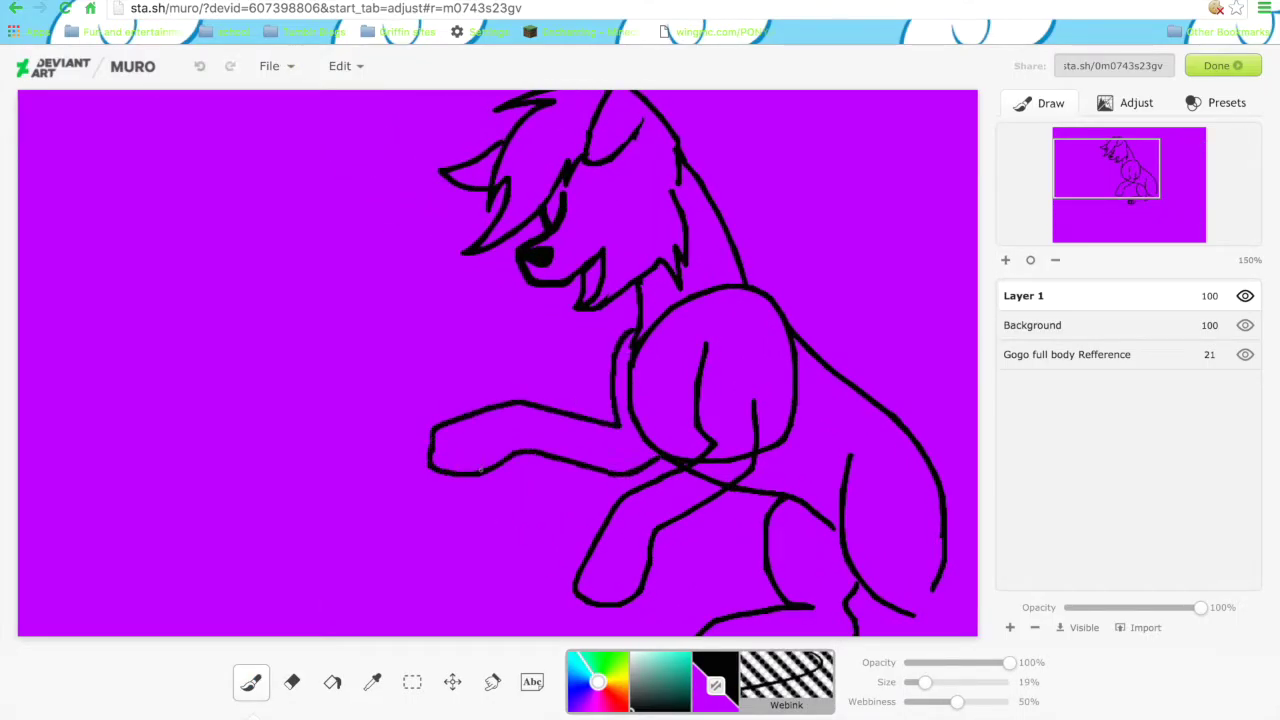
{"action": "key", "text": "super+3"}
{"action": "key", "text": "super+1"}
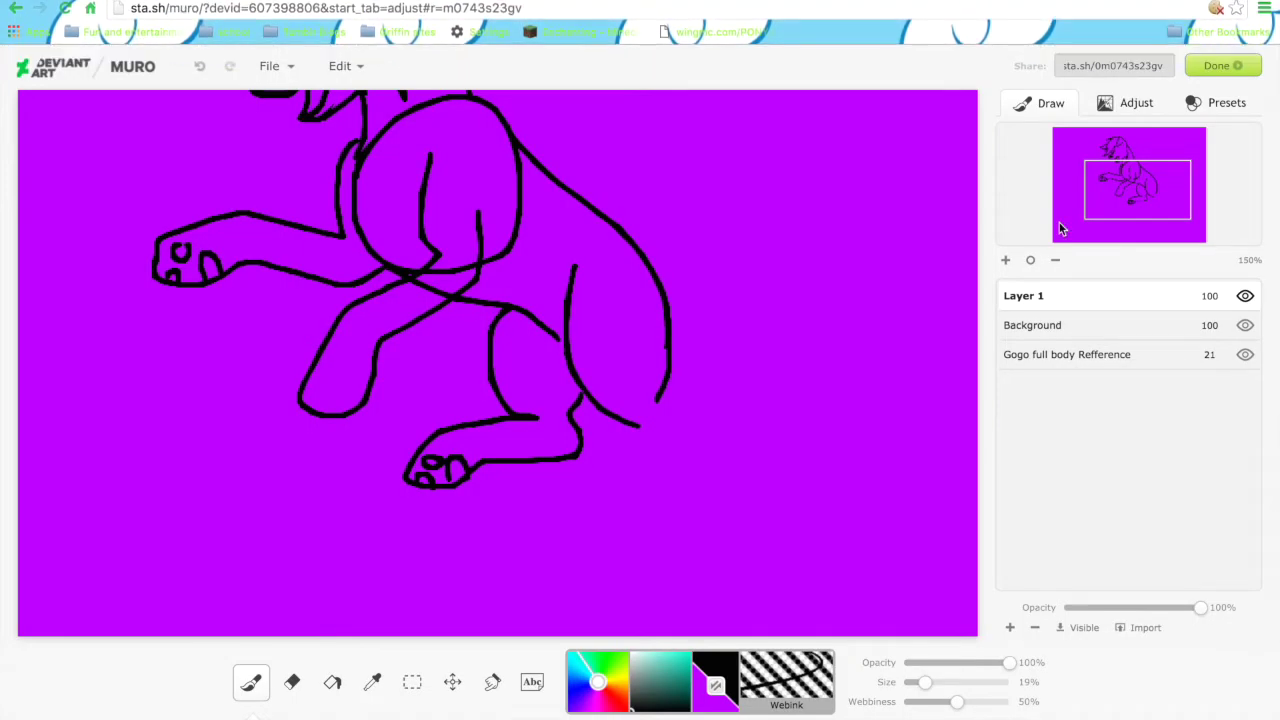
Erase the haunch curve and the lower part of the rump line.
{"action": "left_click_drag", "start_coordinate": [1062, 229], "coordinate": [1057, 242]}
{"action": "key", "text": "e"}
{"action": "left_click_drag", "start_coordinate": [618, 158], "coordinate": [650, 300]}
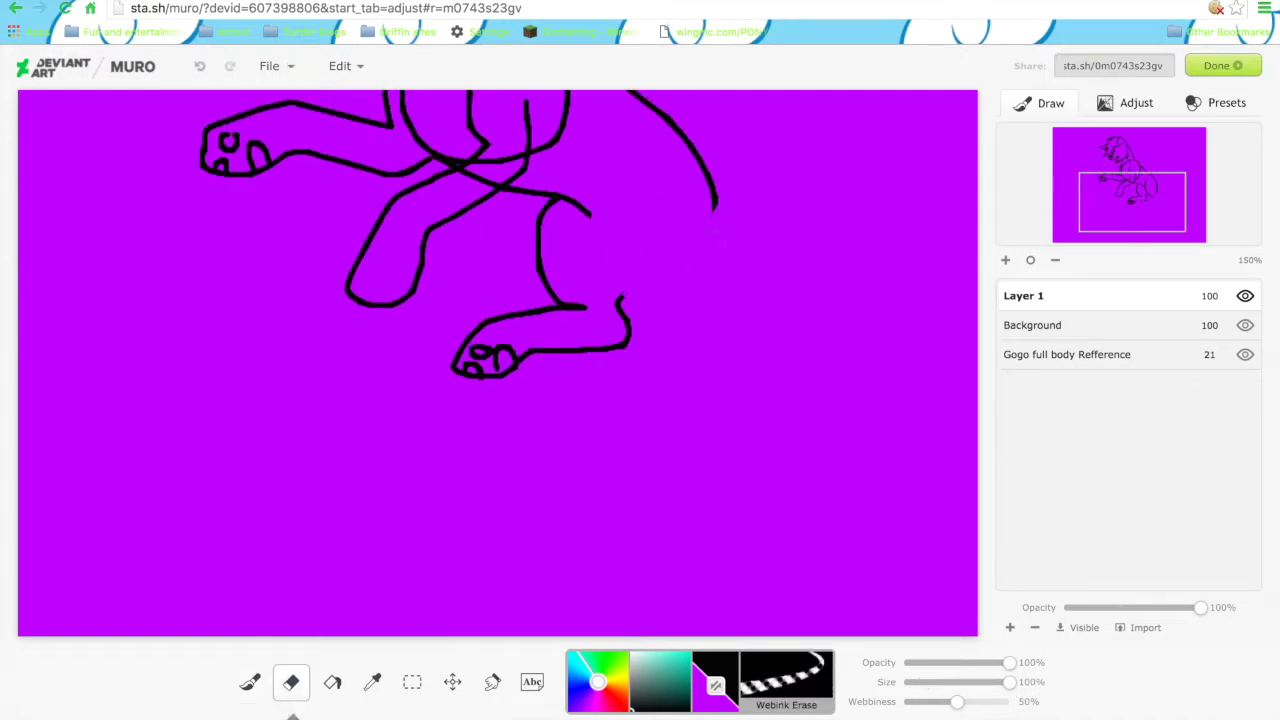
Erase the filled nose and the pointed cheek tuft behind the mouth.
{"action": "left_click_drag", "start_coordinate": [1130, 218], "coordinate": [1123, 177]}
{"action": "left_click", "coordinate": [1005, 260]}
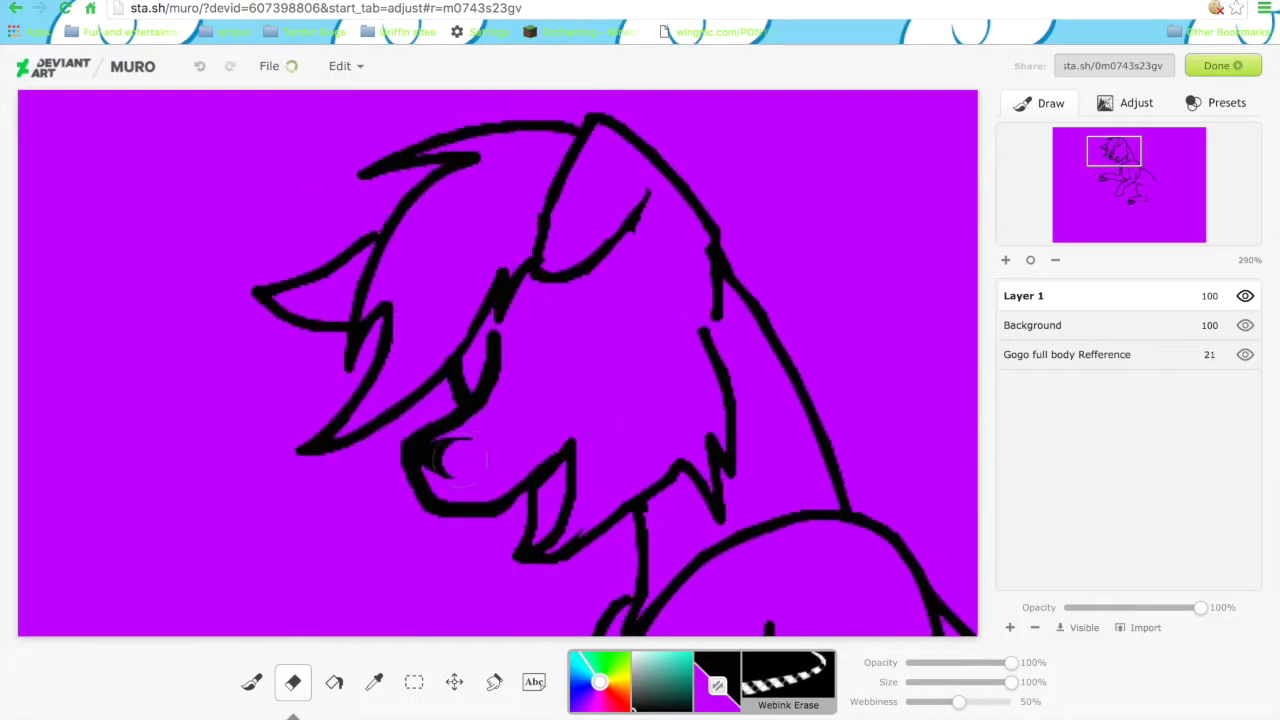
{"action": "left_click_drag", "start_coordinate": [572, 445], "coordinate": [525, 555]}
{"action": "key", "text": "b"}
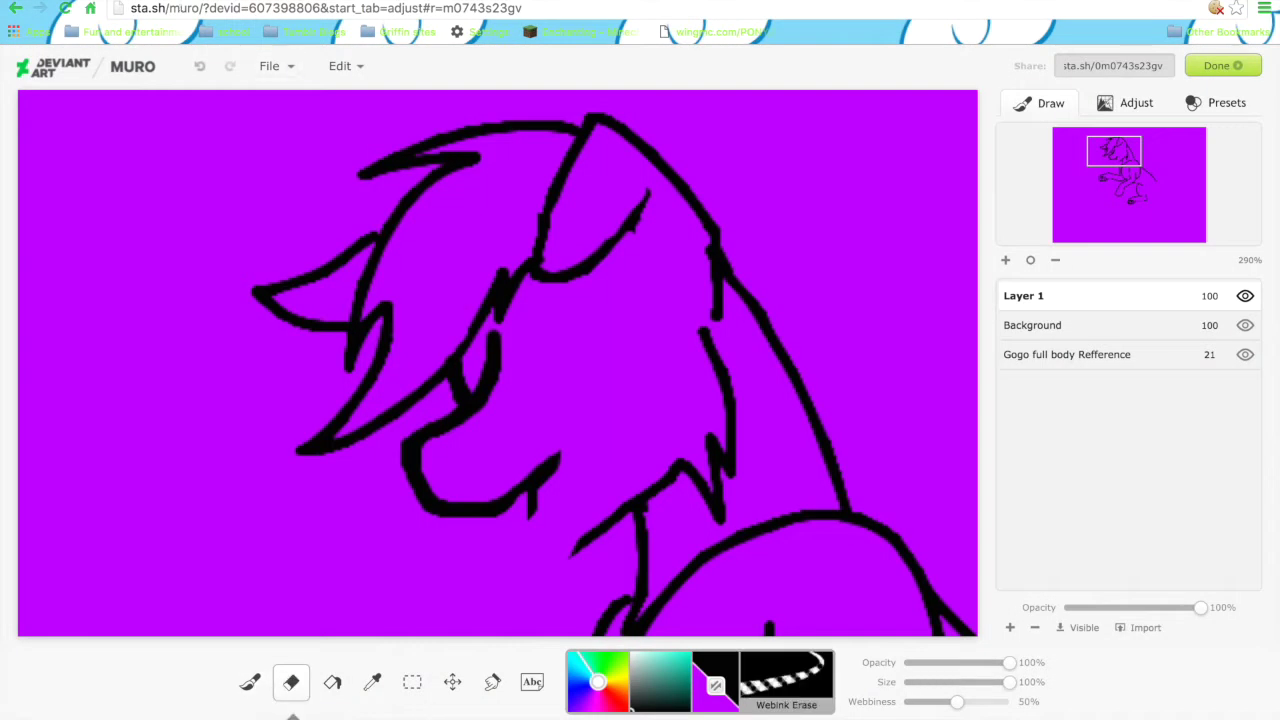
Set the eraser size to 29% and thin the thick muzzle and jaw outline.
{"action": "left_click_drag", "start_coordinate": [1008, 682], "coordinate": [936, 682]}
{"action": "left_click_drag", "start_coordinate": [533, 480], "coordinate": [440, 508]}
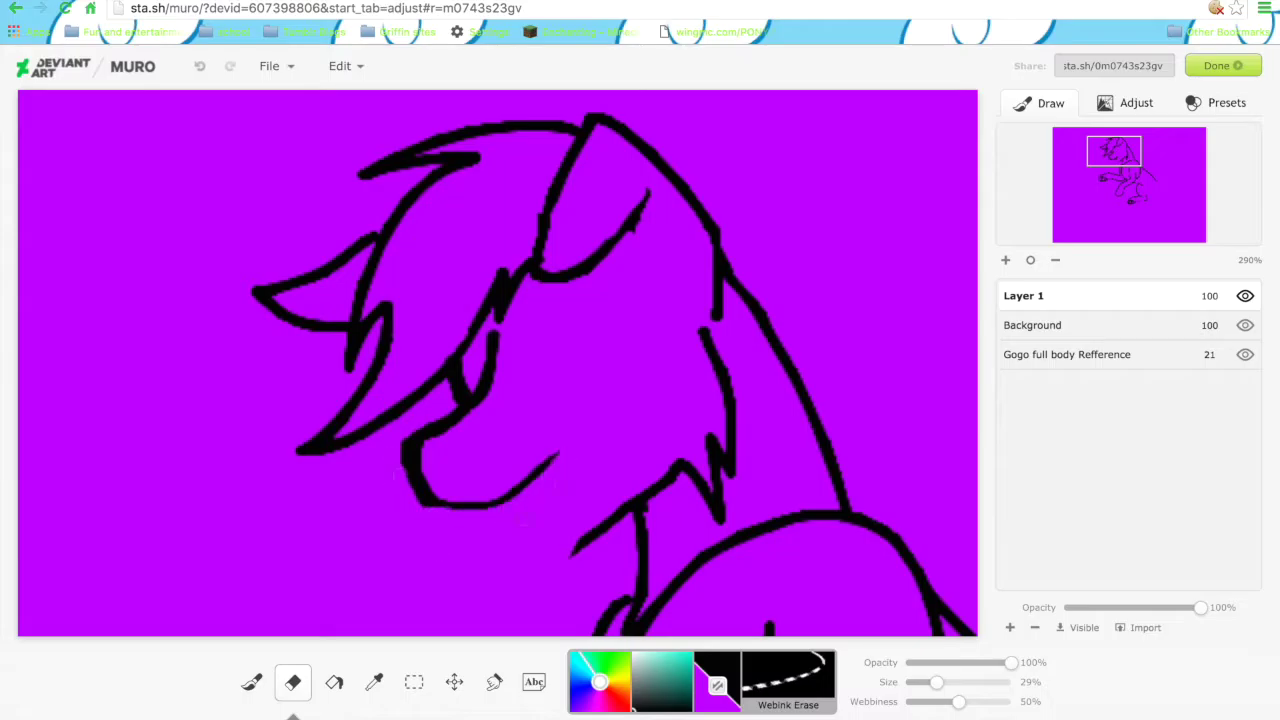
{"action": "key", "text": "b"}
{"action": "key", "text": "e"}
Set the brush size to 15% and redraw the mouth corner with a pointed cheek tuft joined to the jaw fur.
{"action": "key", "text": "b"}
{"action": "left_click_drag", "start_coordinate": [558, 452], "coordinate": [530, 546]}
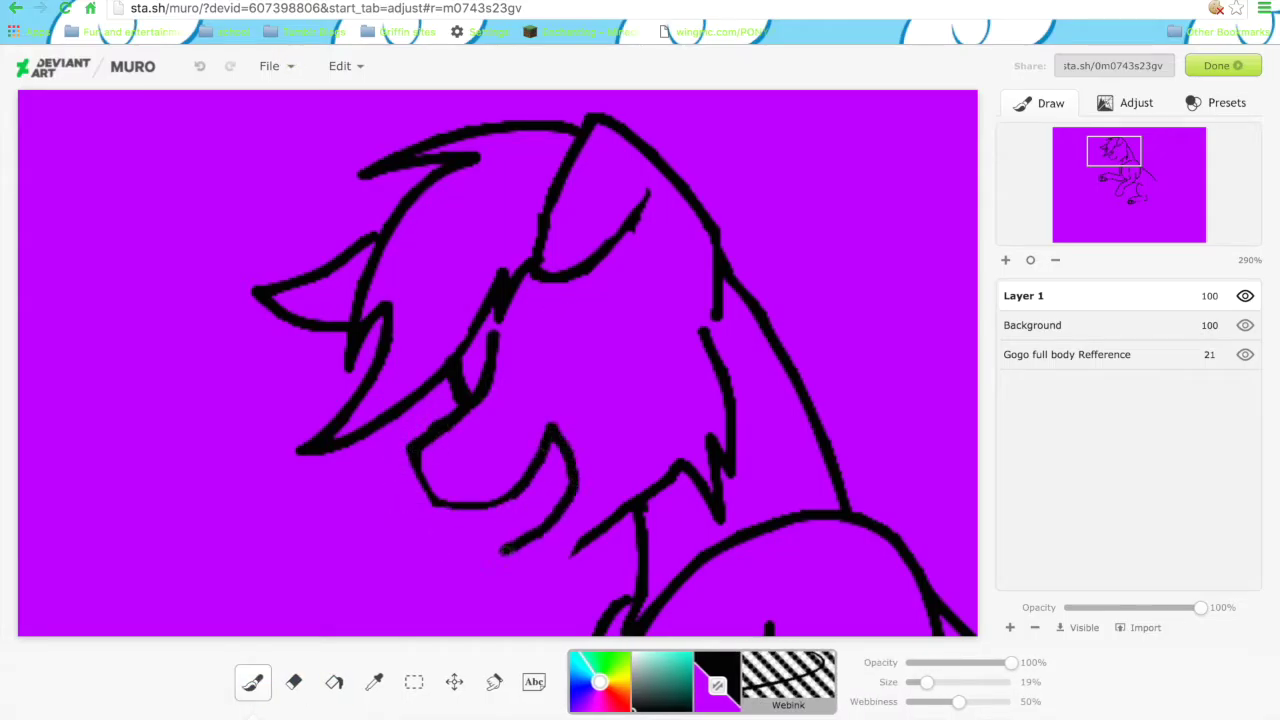
{"action": "key", "text": "ctrl+z"}
{"action": "key", "text": "bracketleft"}
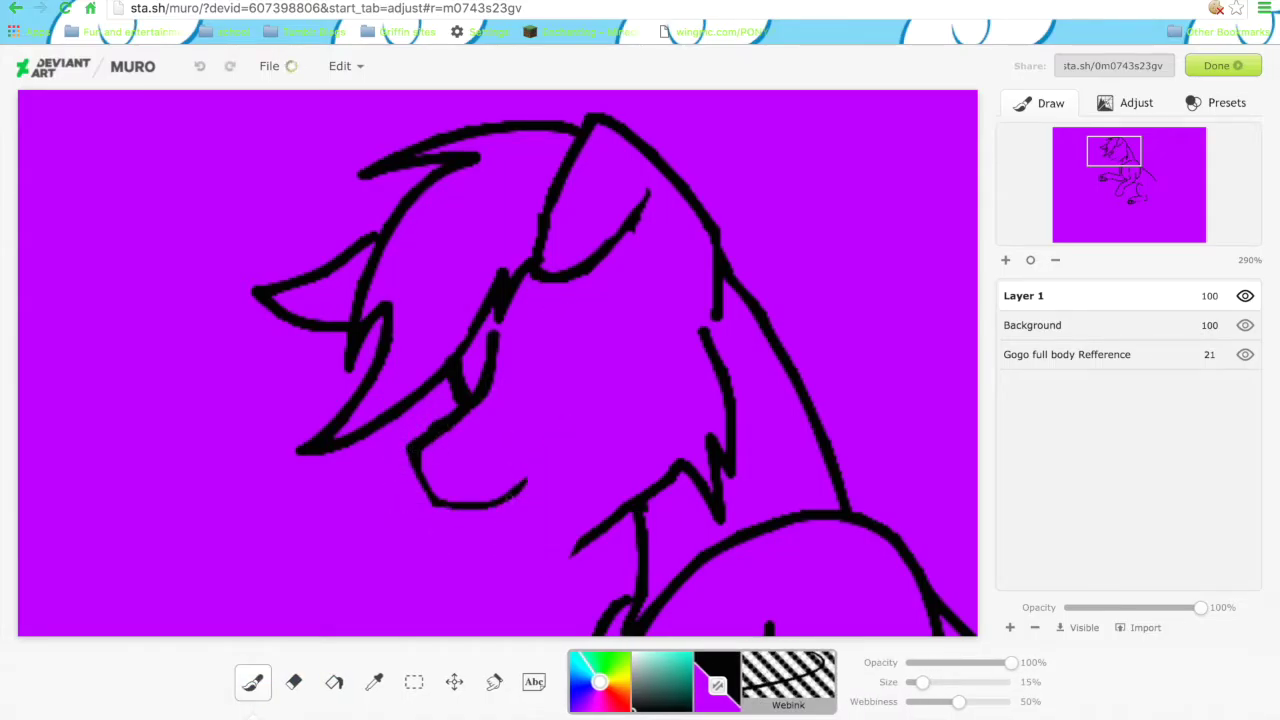
{"action": "left_click_drag", "start_coordinate": [526, 484], "coordinate": [546, 468]}
{"action": "mouse_move", "coordinate": [565, 470]}
{"action": "left_mouse_down"}
{"action": "mouse_move", "coordinate": [522, 492]}
{"action": "mouse_move", "coordinate": [564, 512]}
{"action": "mouse_move", "coordinate": [515, 555]}
{"action": "left_mouse_up"}
{"action": "key", "text": "ctrl+z"}
{"action": "left_click_drag", "start_coordinate": [520, 500], "coordinate": [640, 560]}
{"action": "key", "text": "ctrl+z"}
{"action": "key", "text": "ctrl+z"}
{"action": "mouse_move", "coordinate": [580, 422]}
{"action": "left_mouse_down"}
{"action": "mouse_move", "coordinate": [500, 555]}
{"action": "mouse_move", "coordinate": [510, 550]}
{"action": "left_mouse_up"}
{"action": "key", "text": "ctrl+z"}
{"action": "left_click_drag", "start_coordinate": [578, 476], "coordinate": [628, 516]}
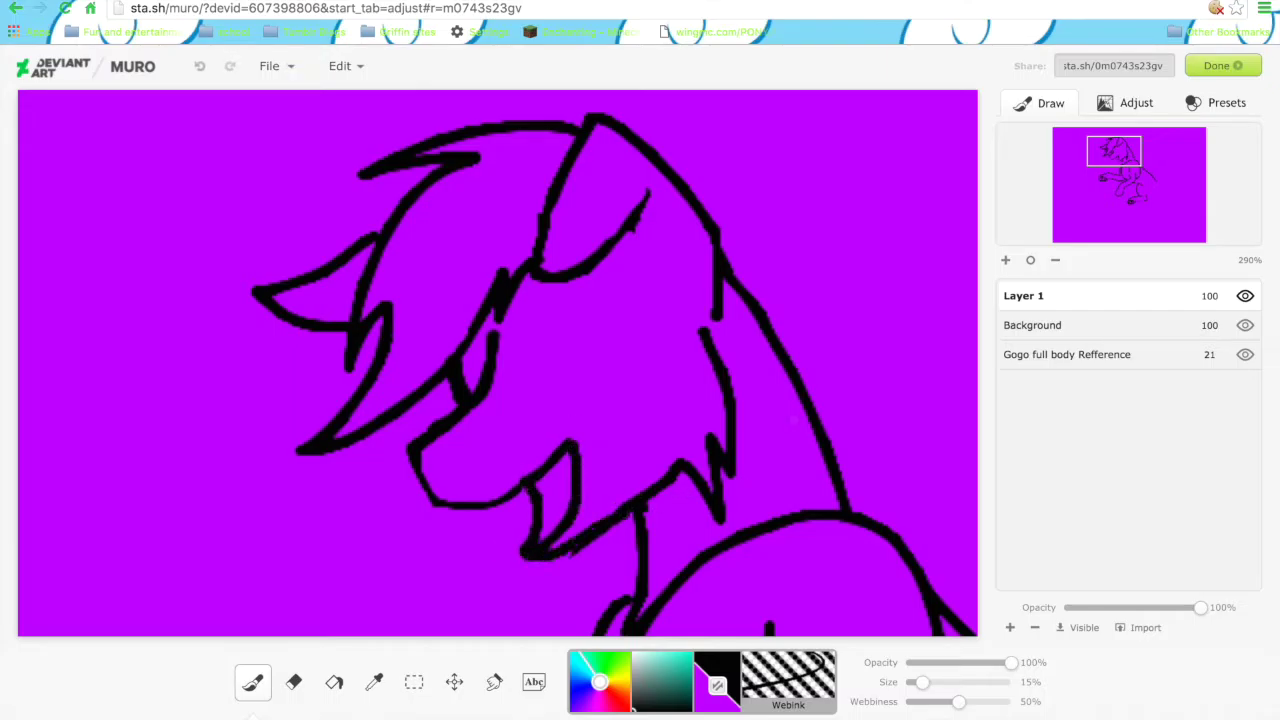
Thin the muzzle and eye lines with the eraser and redraw the mouth line running up into the cheek tuft.
{"action": "scroll", "coordinate": [498, 363], "scroll_direction": "down", "scroll_amount": 2}
{"action": "key", "text": "e"}
{"action": "left_click_drag", "start_coordinate": [428, 352], "coordinate": [462, 400]}
{"action": "mouse_move", "coordinate": [480, 285]}
{"action": "left_mouse_down"}
{"action": "mouse_move", "coordinate": [425, 350]}
{"action": "mouse_move", "coordinate": [465, 408]}
{"action": "mouse_move", "coordinate": [565, 378]}
{"action": "left_mouse_up"}
{"action": "key", "text": "b"}
{"action": "key", "text": "e"}
{"action": "key", "text": "b"}
{"action": "left_click_drag", "start_coordinate": [482, 410], "coordinate": [538, 384]}
{"action": "left_click_drag", "start_coordinate": [595, 318], "coordinate": [545, 388]}
Erase and redraw the eye line as a thinner stroke.
{"action": "key", "text": "e"}
{"action": "left_click_drag", "start_coordinate": [512, 228], "coordinate": [480, 305]}
{"action": "key", "text": "b"}
{"action": "left_click_drag", "start_coordinate": [510, 255], "coordinate": [468, 330]}
Redraw the cheek tuft with a wider curved back edge and a shifted front edge.
{"action": "key", "text": "e"}
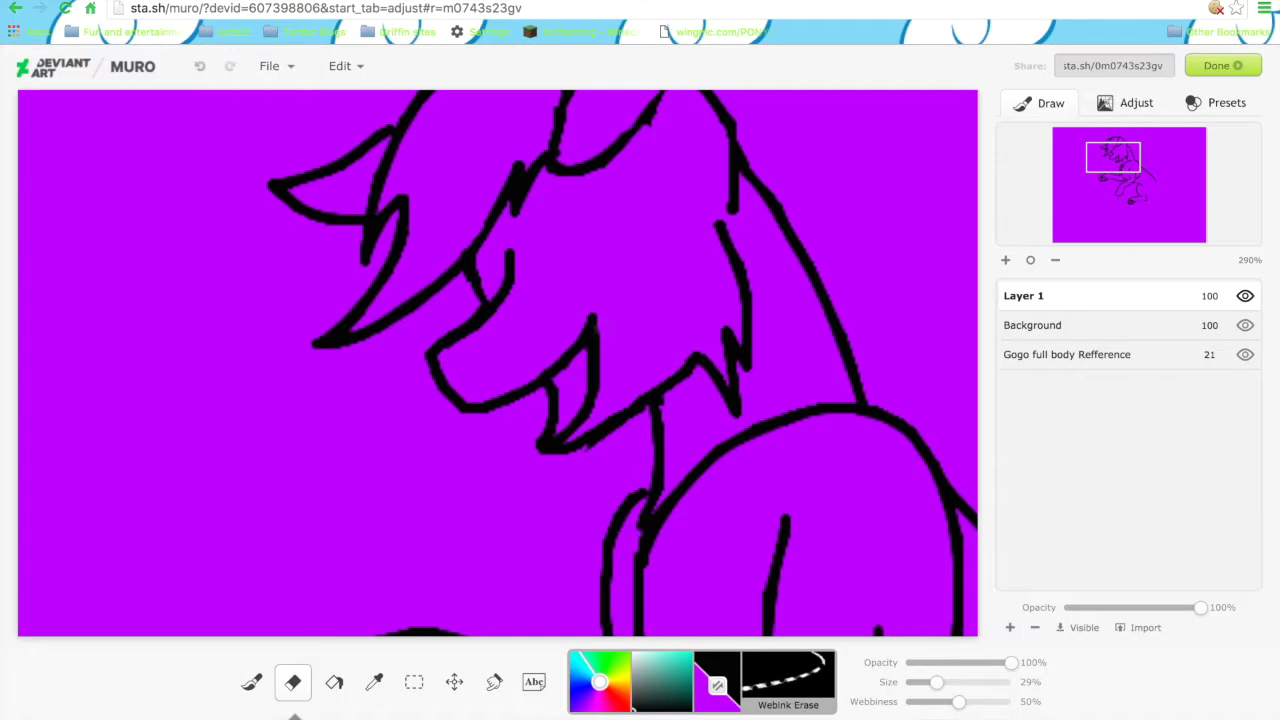
{"action": "key", "text": "b"}
{"action": "left_click_drag", "start_coordinate": [600, 350], "coordinate": [552, 440]}
{"action": "key", "text": "ctrl+z"}
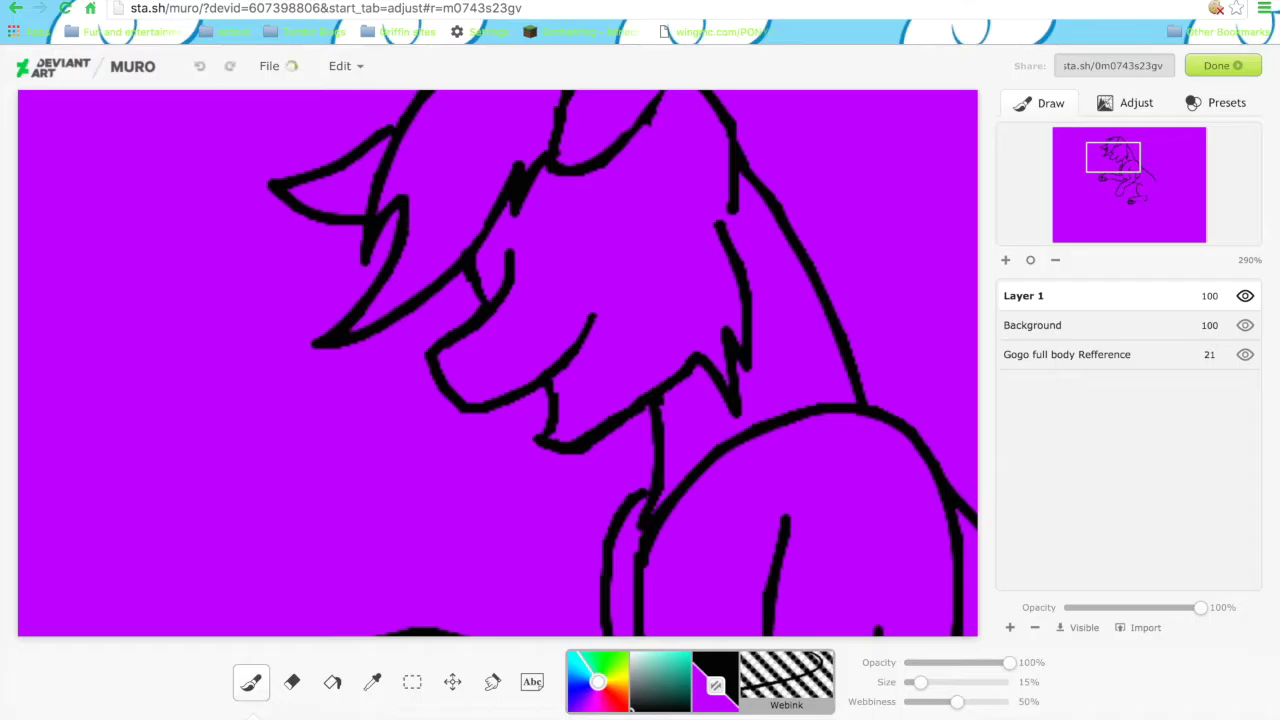
{"action": "left_click_drag", "start_coordinate": [596, 314], "coordinate": [610, 372]}
{"action": "left_click_drag", "start_coordinate": [605, 360], "coordinate": [548, 440]}
{"action": "key", "text": "e"}
{"action": "left_click_drag", "start_coordinate": [555, 385], "coordinate": [545, 435]}
{"action": "key", "text": "b"}
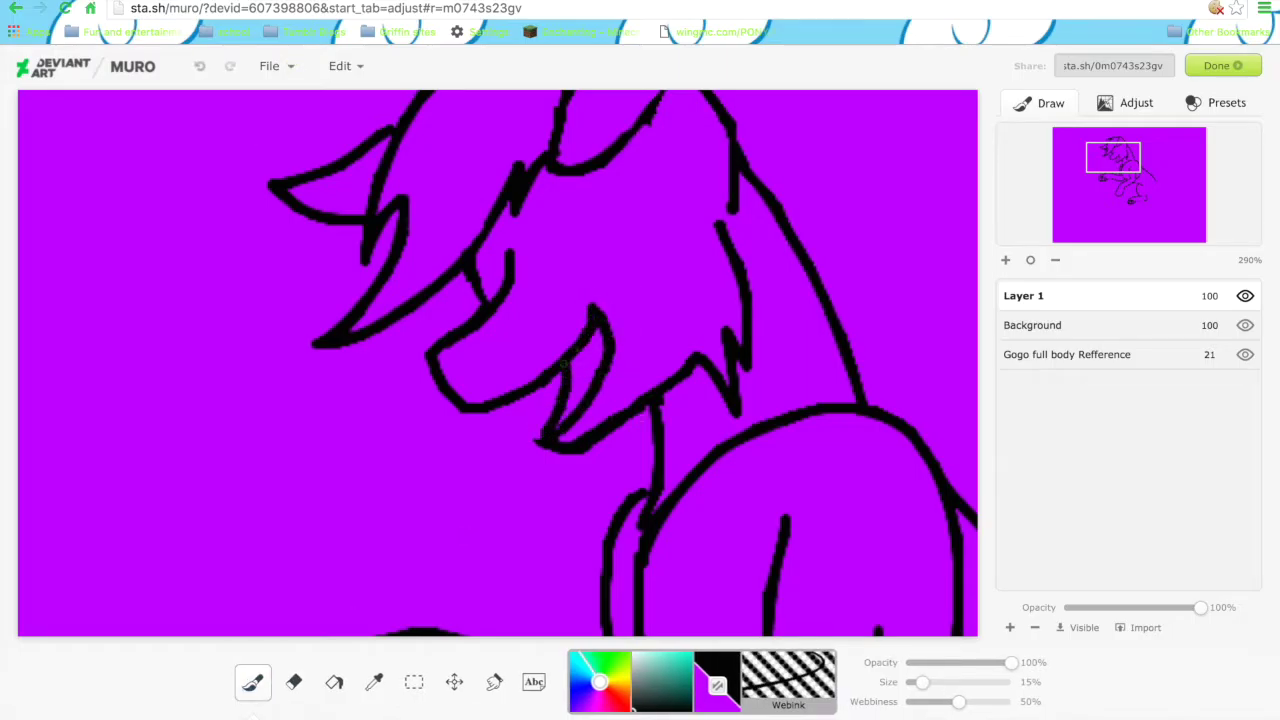
{"action": "left_click", "coordinate": [294, 684]}
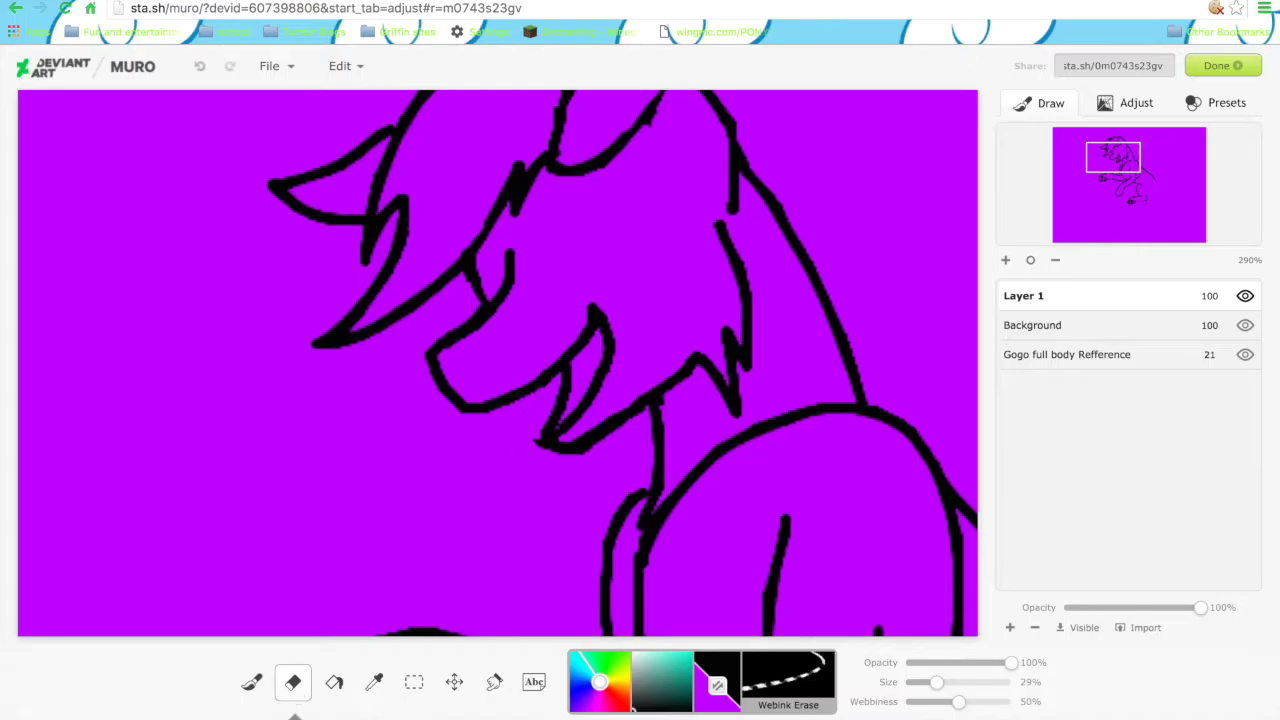
Redraw the muzzle with a pointed nose tip and a small notch at the chin, and erase the tuft's back edge.
{"action": "key", "text": "b"}
{"action": "mouse_move", "coordinate": [430, 358]}
{"action": "left_mouse_down"}
{"action": "mouse_move", "coordinate": [465, 409]}
{"action": "mouse_move", "coordinate": [550, 370]}
{"action": "left_mouse_up"}
{"action": "key", "text": "e"}
{"action": "key", "text": "ctrl+z"}
{"action": "key", "text": "b"}
{"action": "mouse_move", "coordinate": [425, 355]}
{"action": "left_mouse_down"}
{"action": "mouse_move", "coordinate": [475, 398]}
{"action": "mouse_move", "coordinate": [590, 305]}
{"action": "mouse_move", "coordinate": [565, 420]}
{"action": "left_mouse_up"}
{"action": "key", "text": "e"}
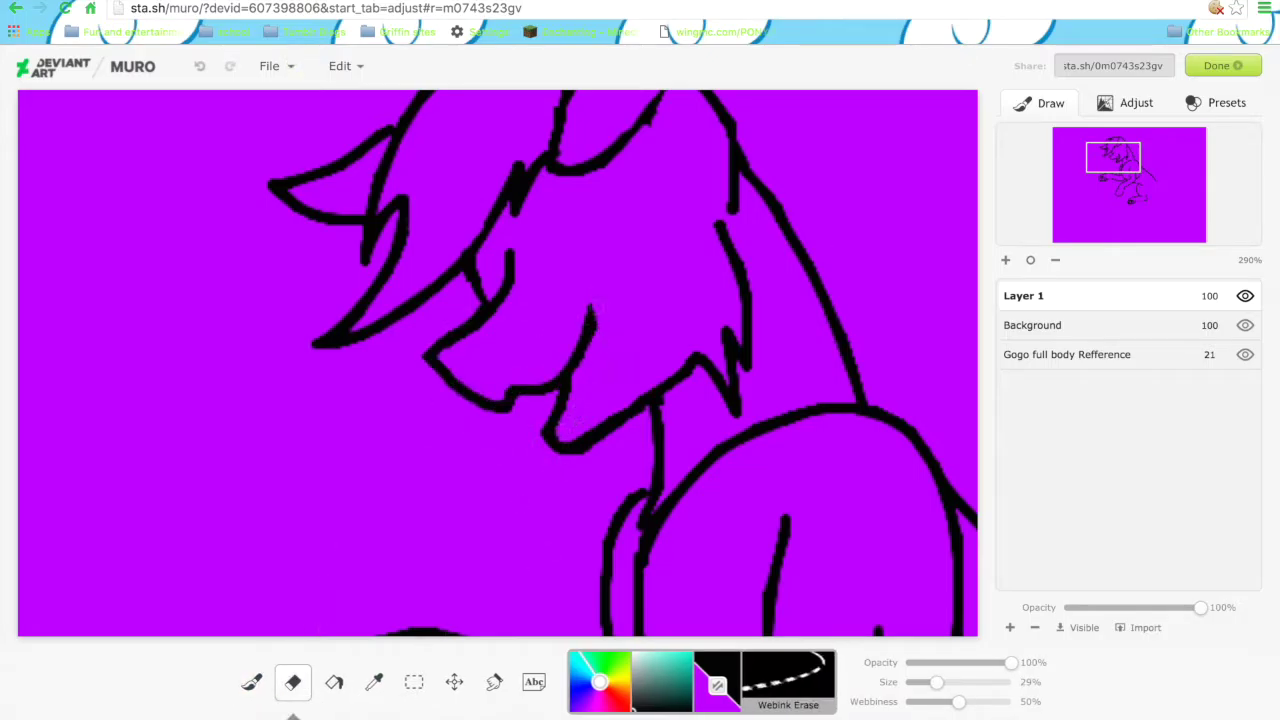
Draw a new back edge for the cheek tuft and a curved jaw line running from its tip toward the neck.
{"action": "key", "text": "b"}
{"action": "left_click_drag", "start_coordinate": [590, 305], "coordinate": [560, 440]}
{"action": "key", "text": "ctrl+z"}
{"action": "mouse_move", "coordinate": [590, 305]}
{"action": "left_mouse_down"}
{"action": "mouse_move", "coordinate": [572, 430]}
{"action": "mouse_move", "coordinate": [560, 420]}
{"action": "mouse_move", "coordinate": [680, 370]}
{"action": "mouse_move", "coordinate": [735, 410]}
{"action": "left_mouse_up"}
{"action": "key", "text": "e"}
{"action": "key", "text": "b"}
{"action": "left_click_drag", "start_coordinate": [574, 426], "coordinate": [558, 435]}
{"action": "left_click_drag", "start_coordinate": [590, 385], "coordinate": [545, 438]}
{"action": "left_click_drag", "start_coordinate": [548, 442], "coordinate": [665, 375]}
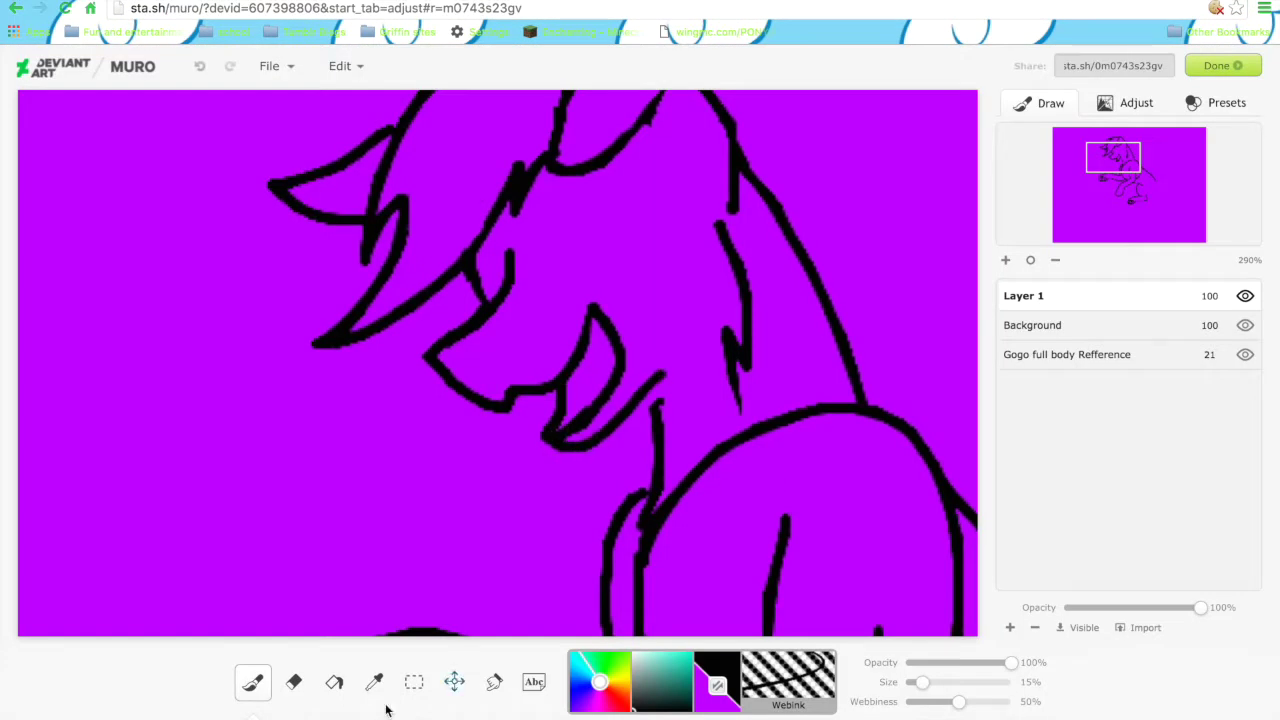
Erase the spiky fur at the back of the cheek and redraw it as a jagged line meeting the jaw.
{"action": "left_click", "coordinate": [293, 682]}
{"action": "left_click_drag", "start_coordinate": [740, 310], "coordinate": [735, 405]}
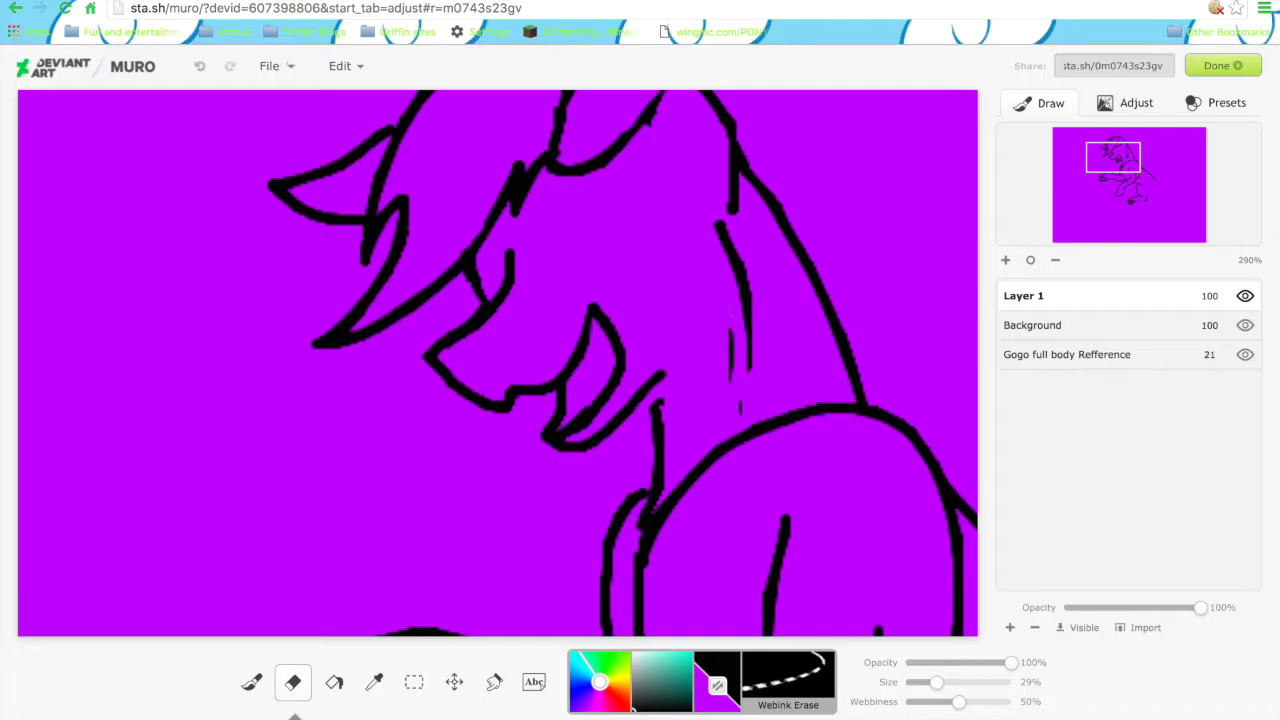
{"action": "left_click_drag", "start_coordinate": [735, 225], "coordinate": [745, 370]}
{"action": "key", "text": "b"}
{"action": "left_click_drag", "start_coordinate": [703, 211], "coordinate": [703, 386]}
Erase the old ear outline on top of the head.
{"action": "scroll", "coordinate": [498, 363], "scroll_direction": "up", "scroll_amount": 3}
{"action": "scroll", "coordinate": [498, 363], "scroll_direction": "right", "scroll_amount": 3}
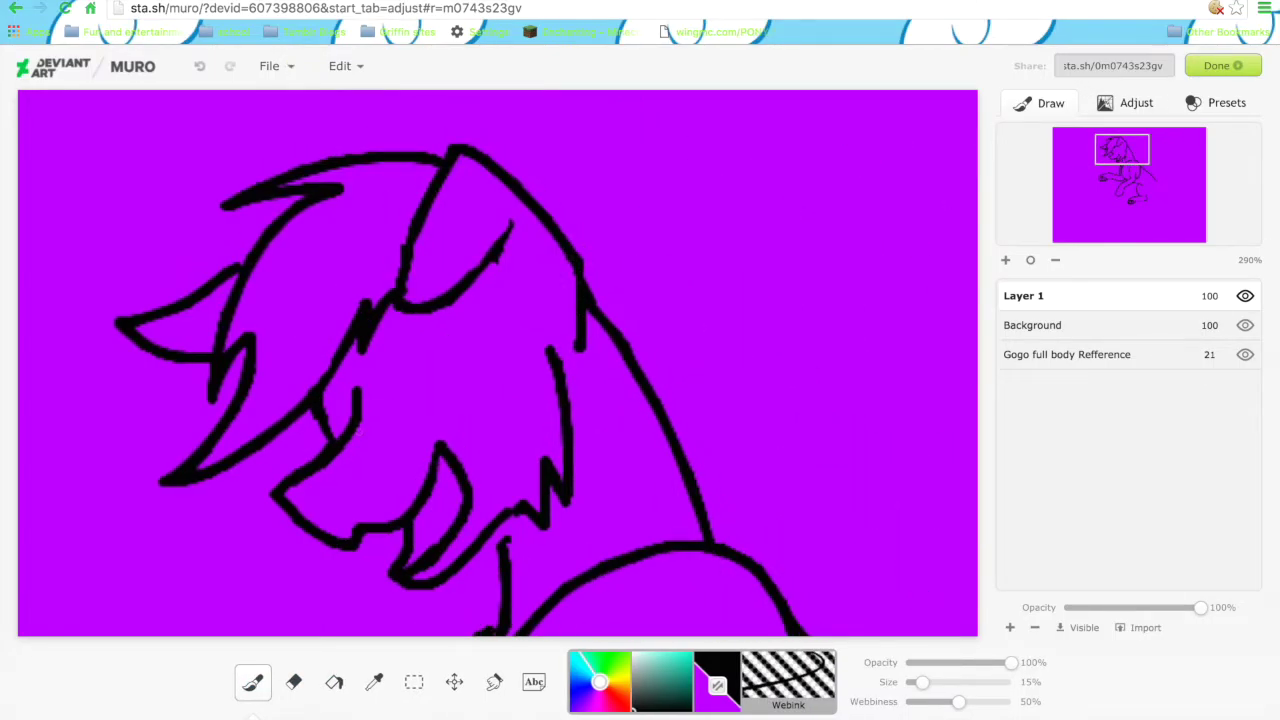
{"action": "left_click_drag", "start_coordinate": [350, 320], "coordinate": [418, 366]}
{"action": "key", "text": "ctrl+z"}
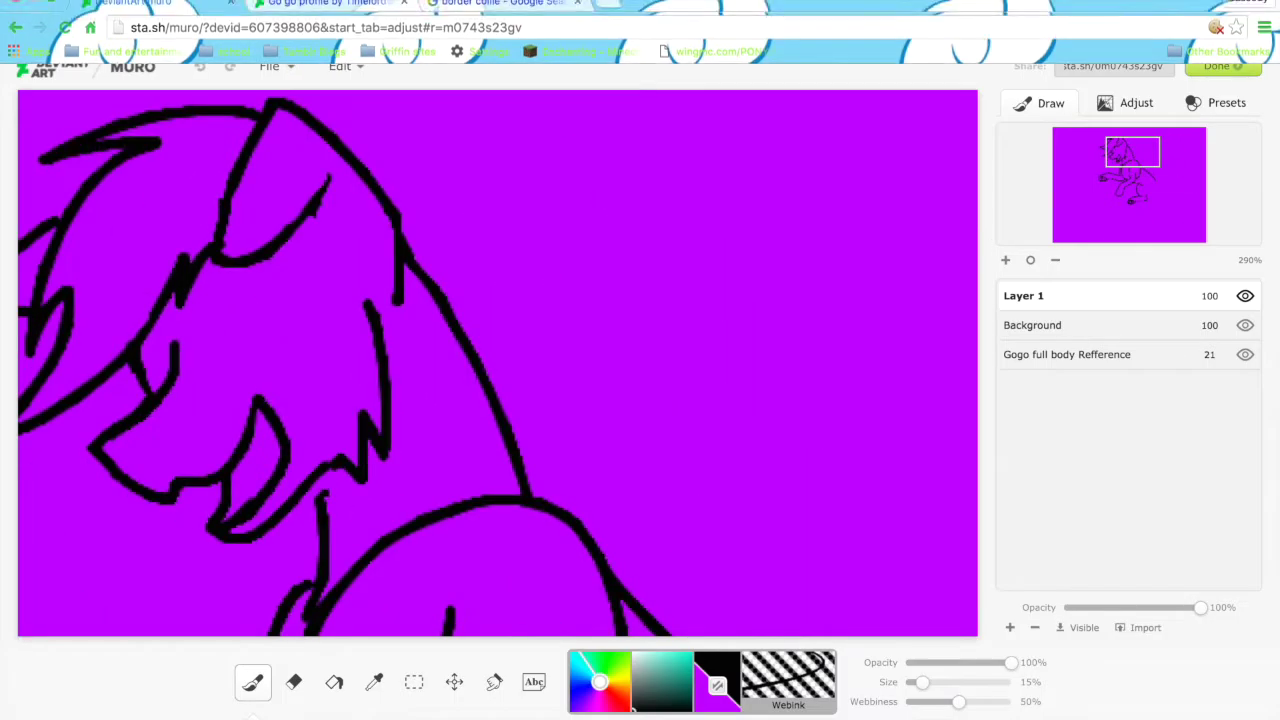
{"action": "scroll", "coordinate": [498, 363], "scroll_direction": "down", "scroll_amount": 3}
{"action": "left_click", "coordinate": [293, 682]}
{"action": "left_click_drag", "start_coordinate": [465, 245], "coordinate": [570, 170]}
{"action": "scroll", "coordinate": [498, 363], "scroll_direction": "up", "scroll_amount": 3}
{"action": "scroll", "coordinate": [498, 363], "scroll_direction": "left", "scroll_amount": 3}
{"action": "left_click_drag", "start_coordinate": [590, 250], "coordinate": [630, 370]}
{"action": "left_click_drag", "start_coordinate": [640, 240], "coordinate": [578, 395]}
Try to draw a long, pointed drooping ear on the head.
{"action": "key", "text": "b"}
{"action": "mouse_move", "coordinate": [597, 273]}
{"action": "left_mouse_down"}
{"action": "mouse_move", "coordinate": [645, 238]}
{"action": "mouse_move", "coordinate": [664, 299]}
{"action": "left_mouse_up"}
{"action": "left_click_drag", "start_coordinate": [1114, 147], "coordinate": [1120, 153]}
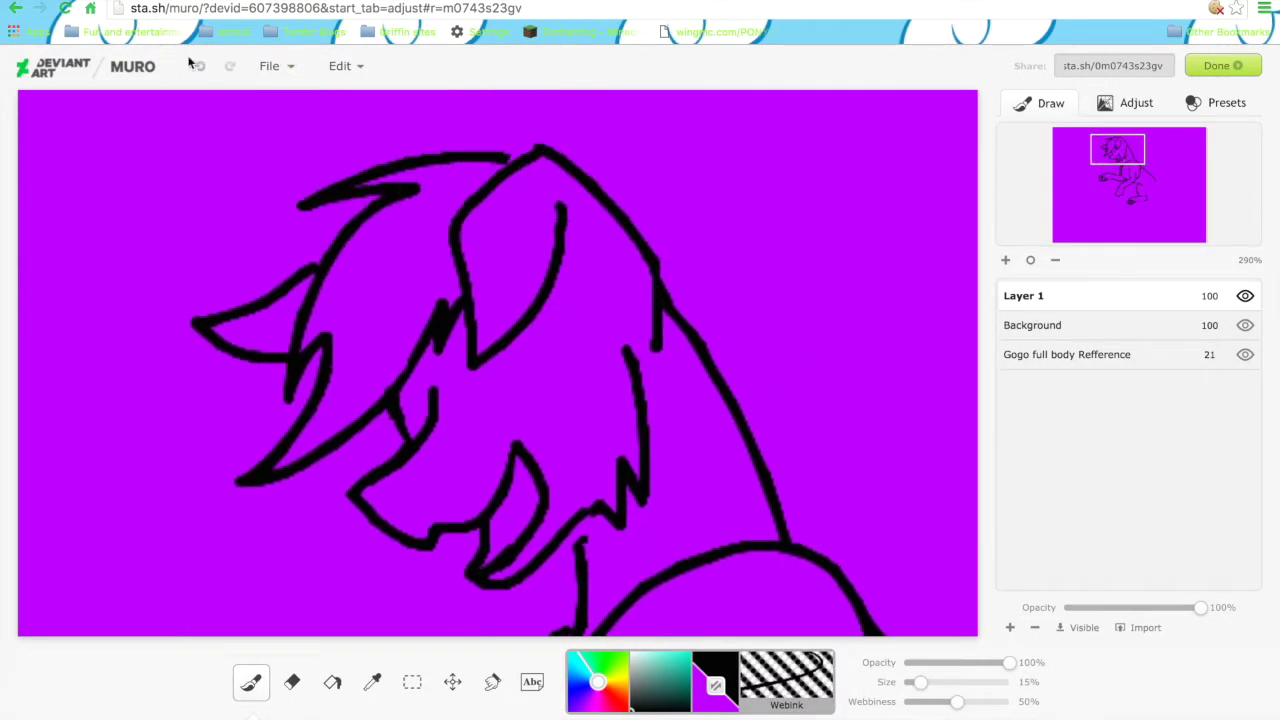
{"action": "key", "text": "ctrl+z"}
{"action": "key", "text": "ctrl+z"}
Erase the short strand at the back of the head and try a higher crown with a shorter, blunt ear.
{"action": "key", "text": "e"}
{"action": "mouse_move", "coordinate": [660, 250]}
{"action": "left_mouse_down"}
{"action": "mouse_move", "coordinate": [665, 350]}
{"action": "mouse_move", "coordinate": [645, 305]}
{"action": "left_mouse_up"}
{"action": "key", "text": "b"}
{"action": "left_click_drag", "start_coordinate": [500, 155], "coordinate": [640, 245]}
{"action": "left_click_drag", "start_coordinate": [500, 160], "coordinate": [545, 225]}
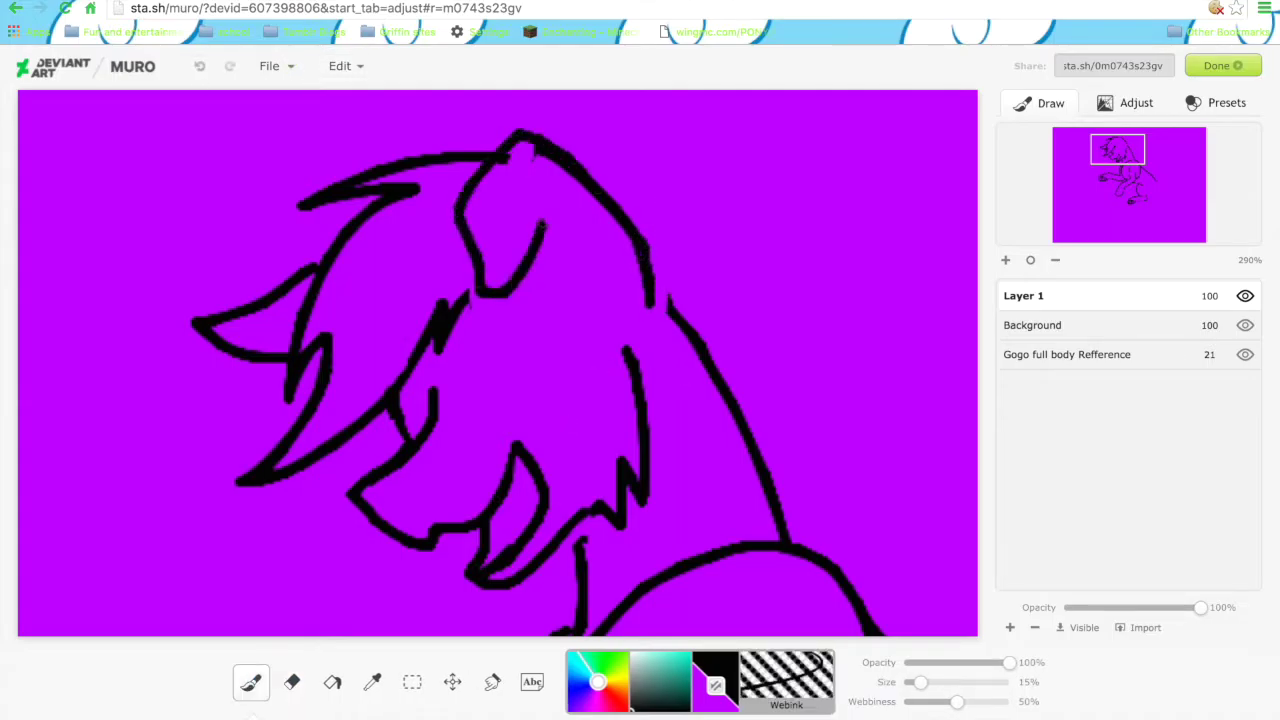
{"action": "key", "text": "ctrl+z"}
{"action": "key", "text": "ctrl+z"}
Draw a rounded crown down to the back of the head and a drooping ear with a short strand behind it.
{"action": "key", "text": "e"}
{"action": "key", "text": "b"}
{"action": "mouse_move", "coordinate": [508, 140]}
{"action": "left_mouse_down"}
{"action": "mouse_move", "coordinate": [490, 270]}
{"action": "mouse_move", "coordinate": [565, 190]}
{"action": "mouse_move", "coordinate": [632, 285]}
{"action": "left_mouse_up"}
{"action": "left_click_drag", "start_coordinate": [565, 195], "coordinate": [582, 270]}
Erase the cheek tuft's front edge and redraw it from the mouth line down to the tip.
{"action": "left_click_drag", "start_coordinate": [1117, 149], "coordinate": [1120, 152]}
{"action": "key", "text": "e"}
{"action": "mouse_move", "coordinate": [440, 465]}
{"action": "left_mouse_down"}
{"action": "mouse_move", "coordinate": [425, 515]}
{"action": "mouse_move", "coordinate": [450, 505]}
{"action": "left_mouse_up"}
{"action": "key", "text": "b"}
{"action": "left_click_drag", "start_coordinate": [460, 440], "coordinate": [425, 520]}
{"action": "key", "text": "ctrl+z"}
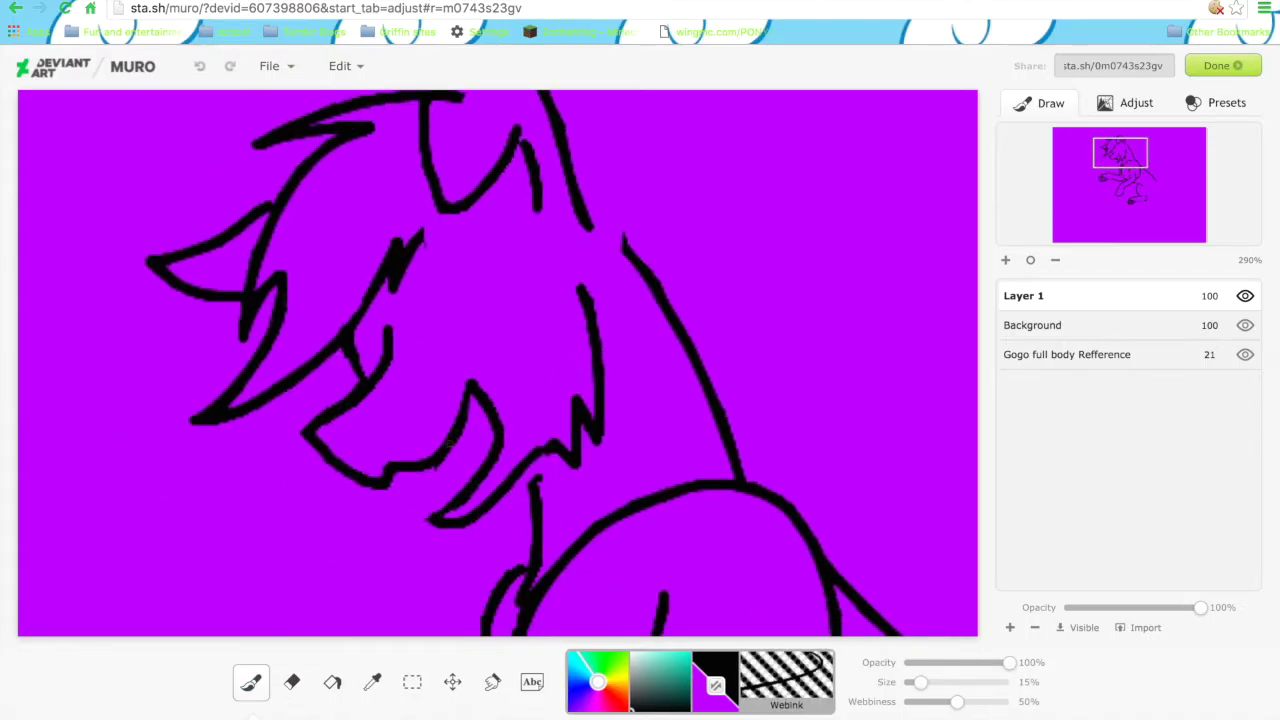
{"action": "left_click_drag", "start_coordinate": [465, 452], "coordinate": [430, 518]}
Draw a pointed fur tuft below the ear and connect the back of the head to the neck line.
{"action": "left_click_drag", "start_coordinate": [420, 215], "coordinate": [478, 278]}
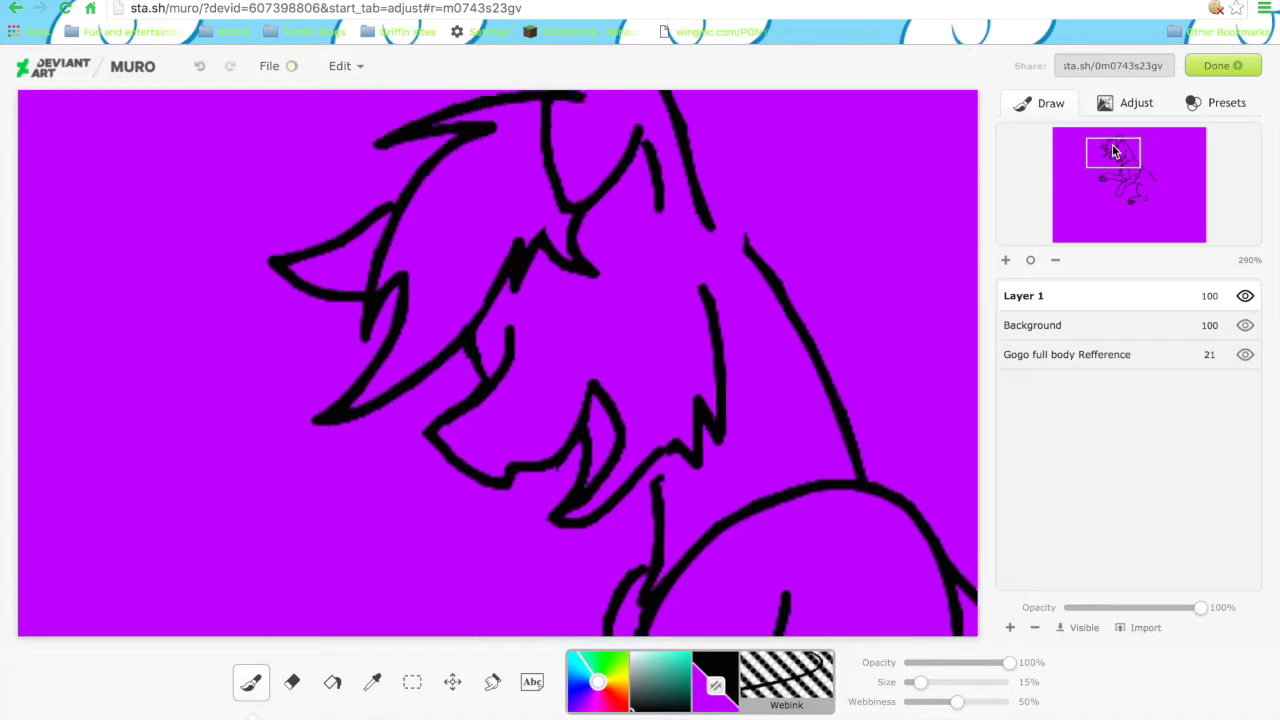
{"action": "key", "text": "e"}
{"action": "left_click_drag", "start_coordinate": [1120, 152], "coordinate": [1124, 146]}
{"action": "mouse_move", "coordinate": [520, 200]}
{"action": "left_mouse_down"}
{"action": "mouse_move", "coordinate": [516, 335]}
{"action": "mouse_move", "coordinate": [590, 360]}
{"action": "left_mouse_up"}
{"action": "key", "text": "b"}
{"action": "key", "text": "ctrl+z"}
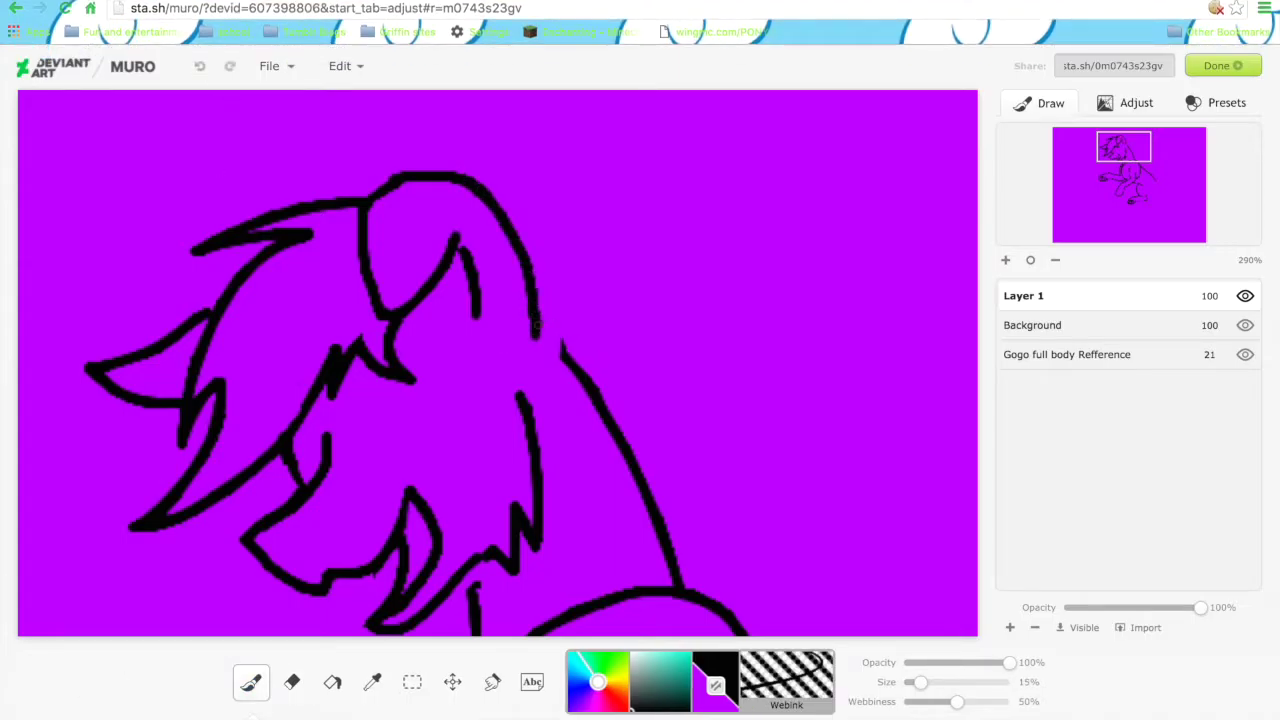
{"action": "left_click_drag", "start_coordinate": [535, 315], "coordinate": [570, 370]}
Erase the short strand behind the ear and redraw the ear's lower edge as a smooth curve.
{"action": "key", "text": "e"}
{"action": "left_click_drag", "start_coordinate": [460, 245], "coordinate": [476, 315]}
{"action": "key", "text": "b"}
{"action": "left_click_drag", "start_coordinate": [465, 218], "coordinate": [385, 322]}
{"action": "key", "text": "ctrl+z"}
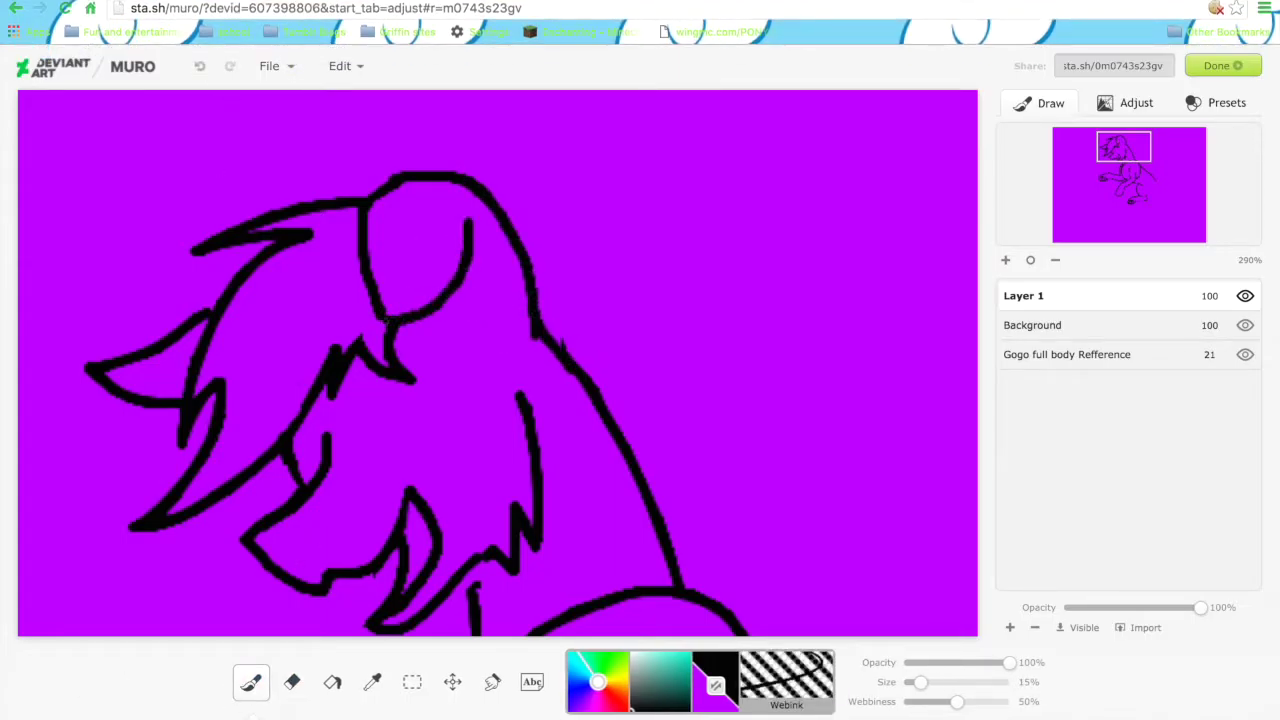
Draw a strand running down behind the ear and a small yellow ring on the back edge of the head.
{"action": "left_click_drag", "start_coordinate": [470, 240], "coordinate": [498, 340]}
{"action": "left_click_drag", "start_coordinate": [540, 250], "coordinate": [536, 256]}
{"action": "key", "text": "ctrl+z"}
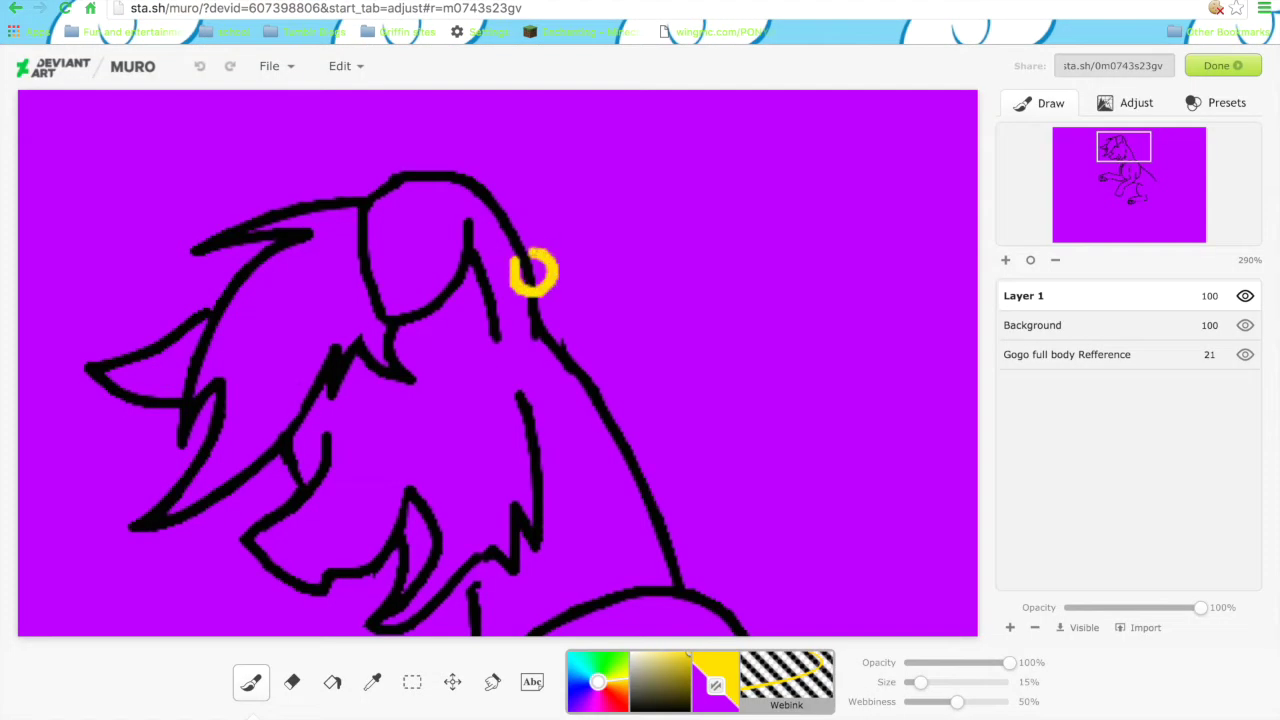
Erase the front neck line and the front part of the chest circle.
{"action": "left_click_drag", "start_coordinate": [1129, 151], "coordinate": [1122, 161]}
{"action": "key", "text": "e"}
{"action": "left_click_drag", "start_coordinate": [500, 345], "coordinate": [505, 505]}
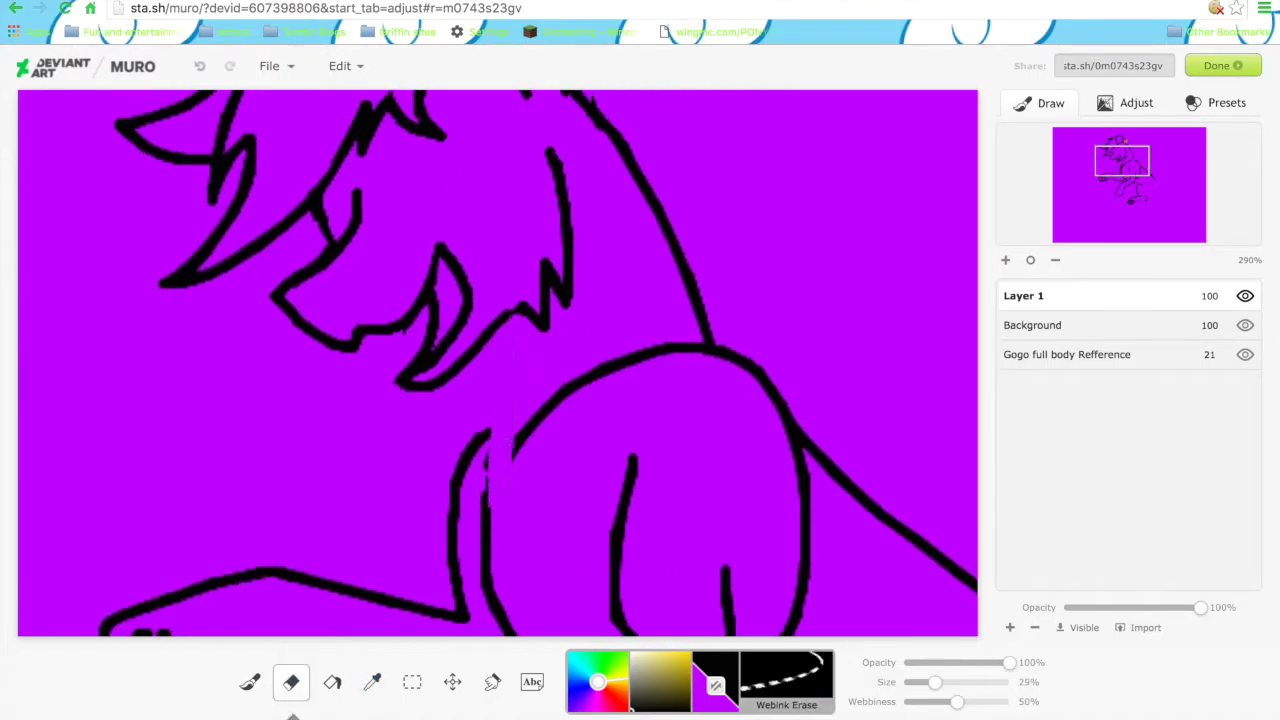
{"action": "left_click_drag", "start_coordinate": [486, 450], "coordinate": [486, 605]}
Try to draw jagged black fur down the front of the neck and chest.
{"action": "key", "text": "b"}
{"action": "left_click_drag", "start_coordinate": [476, 410], "coordinate": [486, 605]}
{"action": "key", "text": "e"}
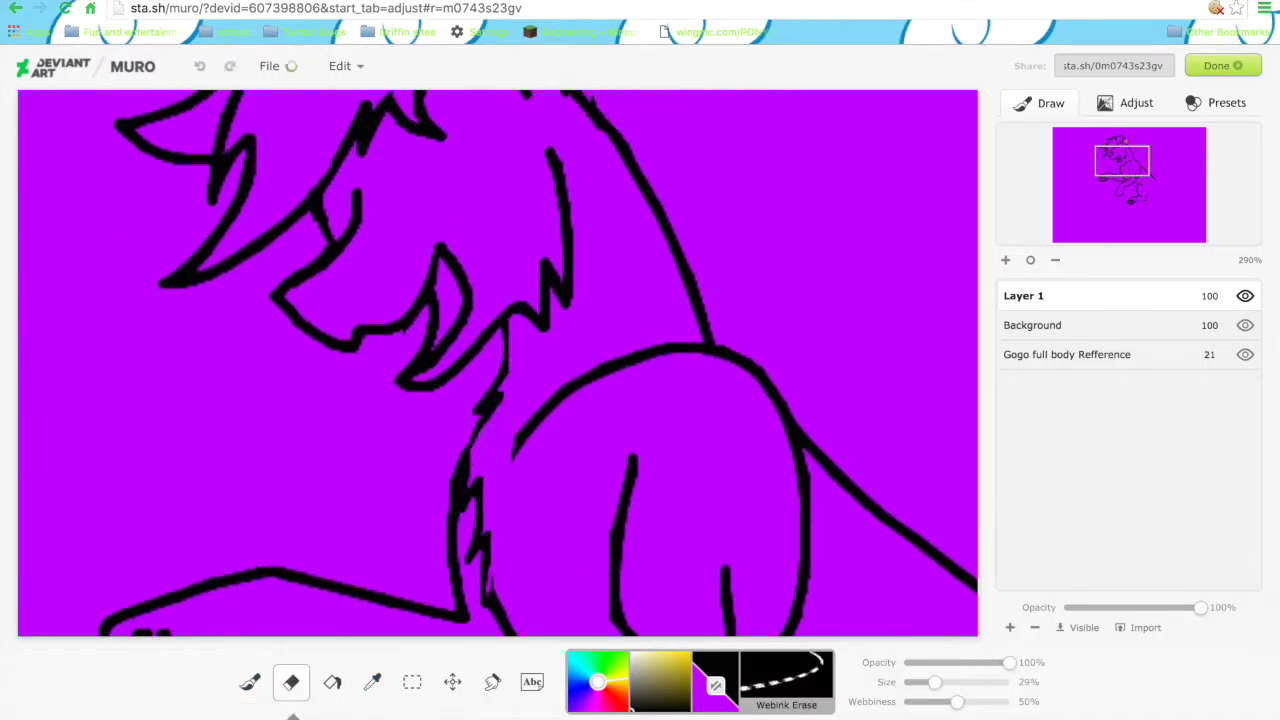
{"action": "key", "text": "ctrl+z"}
{"action": "left_click", "coordinate": [201, 65]}
{"action": "key", "text": "b"}
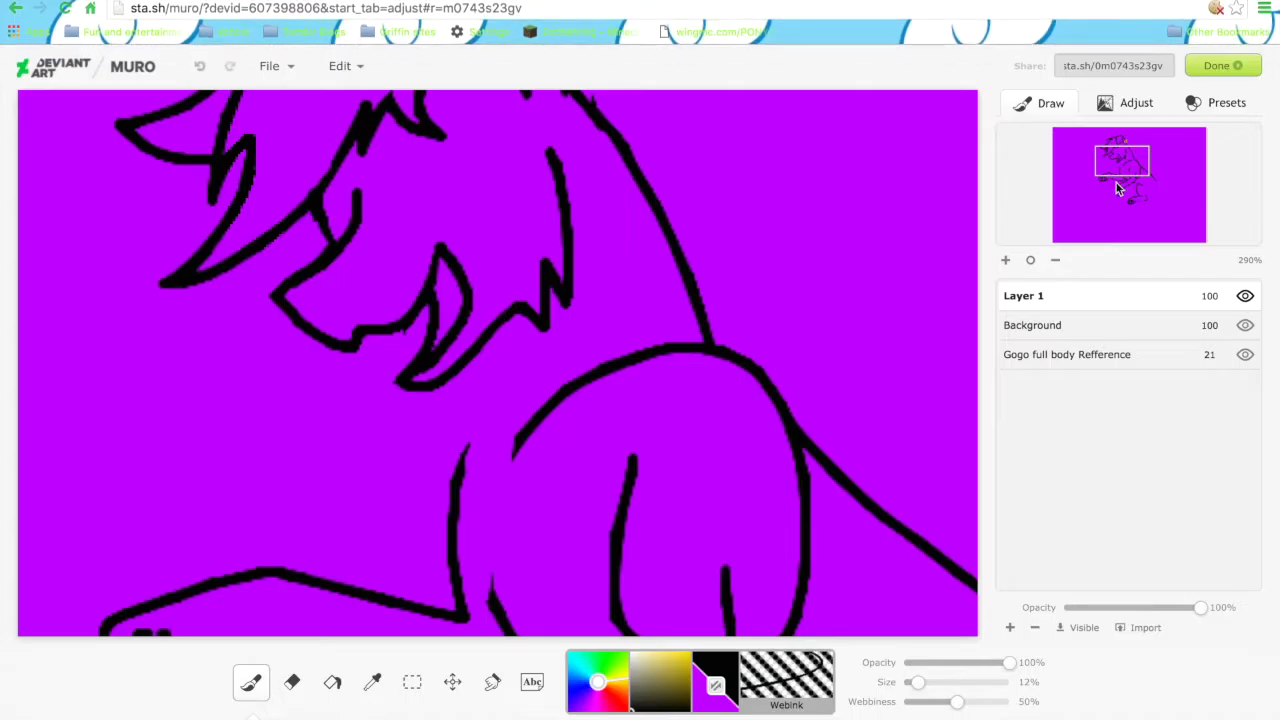
Draw a jagged black fur line down the front of the neck and chest to the raised foreleg.
{"action": "left_click_drag", "start_coordinate": [1118, 188], "coordinate": [1116, 195]}
{"action": "mouse_move", "coordinate": [500, 295]}
{"action": "left_mouse_down"}
{"action": "mouse_move", "coordinate": [521, 464]}
{"action": "mouse_move", "coordinate": [590, 565]}
{"action": "left_mouse_up"}
{"action": "key", "text": "ctrl+z"}
{"action": "key", "text": "e"}
{"action": "key", "text": "b"}
{"action": "mouse_move", "coordinate": [525, 232]}
{"action": "left_mouse_down"}
{"action": "mouse_move", "coordinate": [492, 470]}
{"action": "mouse_move", "coordinate": [600, 580]}
{"action": "left_mouse_up"}
{"action": "key", "text": "ctrl+z"}
{"action": "mouse_move", "coordinate": [482, 345]}
{"action": "left_mouse_down"}
{"action": "mouse_move", "coordinate": [540, 540]}
{"action": "mouse_move", "coordinate": [600, 580]}
{"action": "left_mouse_up"}
{"action": "key", "text": "ctrl+z"}
{"action": "mouse_move", "coordinate": [522, 214]}
{"action": "left_mouse_down"}
{"action": "mouse_move", "coordinate": [490, 340]}
{"action": "mouse_move", "coordinate": [605, 580]}
{"action": "left_mouse_up"}
{"action": "key", "text": "ctrl+z"}
{"action": "mouse_move", "coordinate": [505, 256]}
{"action": "left_mouse_down"}
{"action": "mouse_move", "coordinate": [512, 500]}
{"action": "mouse_move", "coordinate": [600, 584]}
{"action": "left_mouse_up"}
Erase the upper line of the nape and redraw it with jagged fur tufts below the yellow ring.
{"action": "mouse_move", "coordinate": [1120, 168]}
{"action": "left_mouse_down"}
{"action": "mouse_move", "coordinate": [1122, 186]}
{"action": "mouse_move", "coordinate": [1145, 192]}
{"action": "left_mouse_up"}
{"action": "scroll", "coordinate": [1135, 153], "scroll_direction": "down", "scroll_amount": 5}
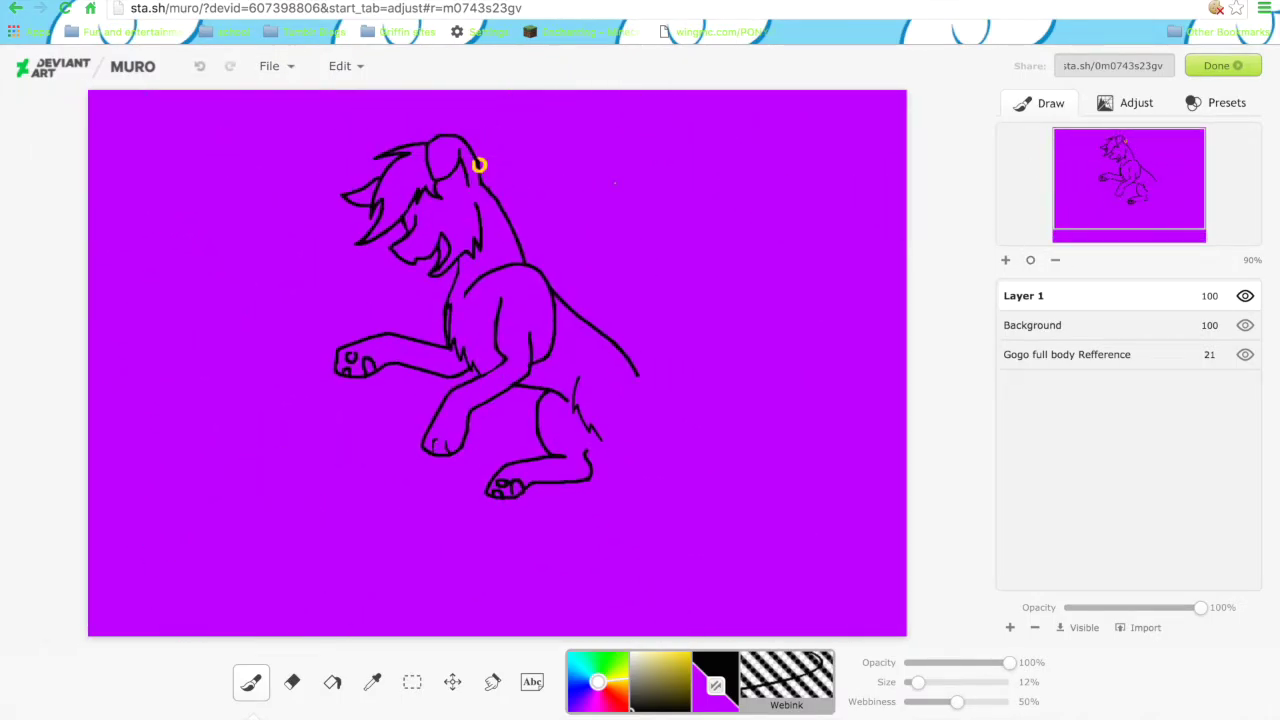
{"action": "scroll", "coordinate": [552, 183], "scroll_direction": "up", "scroll_amount": 5}
{"action": "key", "text": "e"}
{"action": "mouse_move", "coordinate": [584, 238]}
{"action": "left_mouse_down"}
{"action": "mouse_move", "coordinate": [636, 294]}
{"action": "mouse_move", "coordinate": [653, 337]}
{"action": "left_mouse_up"}
{"action": "key", "text": "b"}
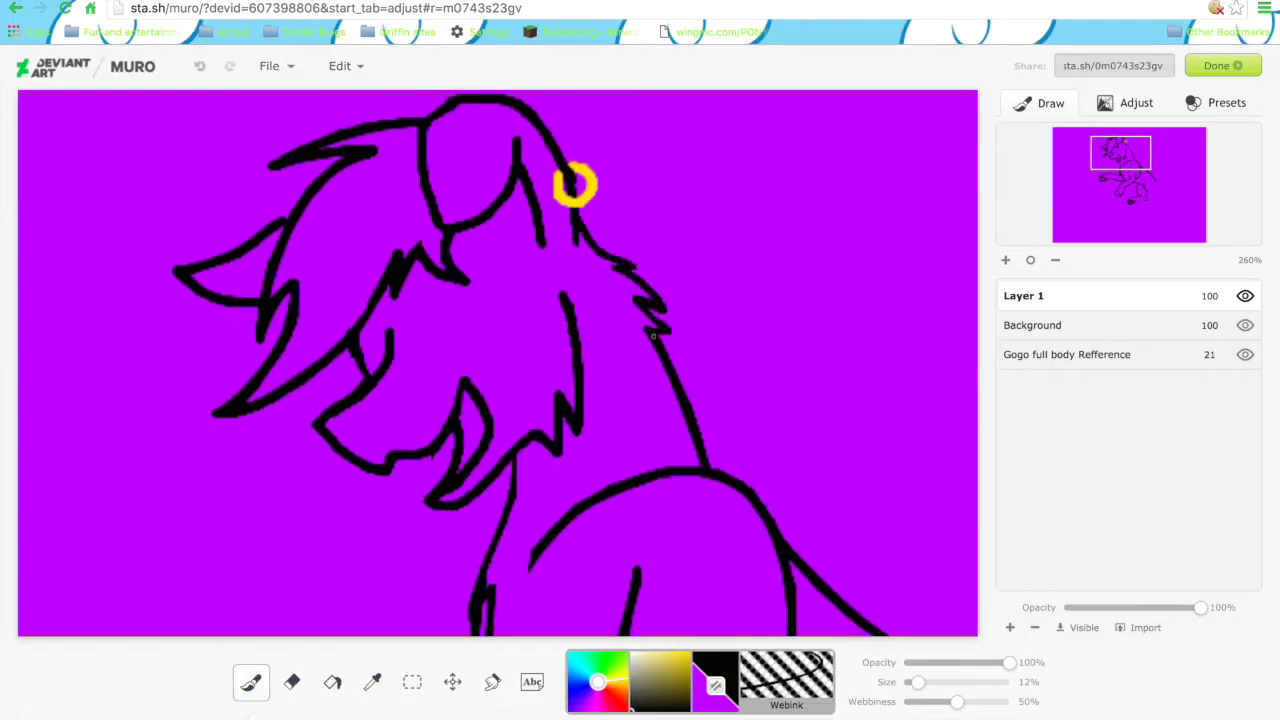
Erase the front strand of the shoulder and redraw it as jagged fur reaching the lowered foreleg.
{"action": "left_click_drag", "start_coordinate": [1120, 152], "coordinate": [1130, 180]}
{"action": "key", "text": "e"}
{"action": "left_click_drag", "start_coordinate": [482, 145], "coordinate": [502, 330]}
{"action": "key", "text": "b"}
{"action": "left_click_drag", "start_coordinate": [458, 110], "coordinate": [497, 335]}
Trim the stray line ends where the chest fur meets the two forelegs.
{"action": "key", "text": "e"}
{"action": "mouse_move", "coordinate": [414, 380]}
{"action": "left_mouse_down"}
{"action": "mouse_move", "coordinate": [460, 366]}
{"action": "mouse_move", "coordinate": [440, 350]}
{"action": "mouse_move", "coordinate": [396, 385]}
{"action": "left_mouse_up"}
{"action": "key", "text": "b"}
{"action": "key", "text": "ctrl+z"}
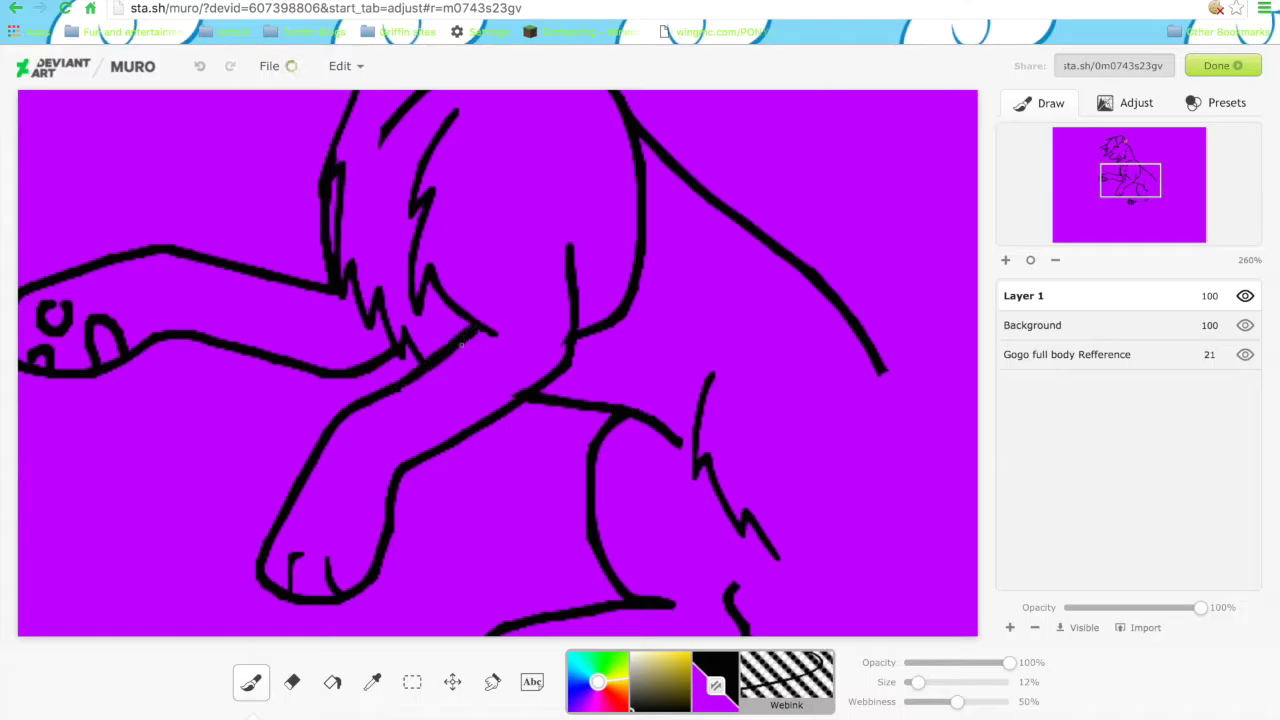
{"action": "key", "text": "e"}
{"action": "left_click_drag", "start_coordinate": [497, 333], "coordinate": [458, 340]}
{"action": "key", "text": "b"}
Erase the rear edge of the upper foreleg and redraw it with a furry tuft at the elbow.
{"action": "key", "text": "e"}
{"action": "mouse_move", "coordinate": [570, 248]}
{"action": "left_mouse_down"}
{"action": "mouse_move", "coordinate": [572, 360]}
{"action": "mouse_move", "coordinate": [636, 262]}
{"action": "left_mouse_up"}
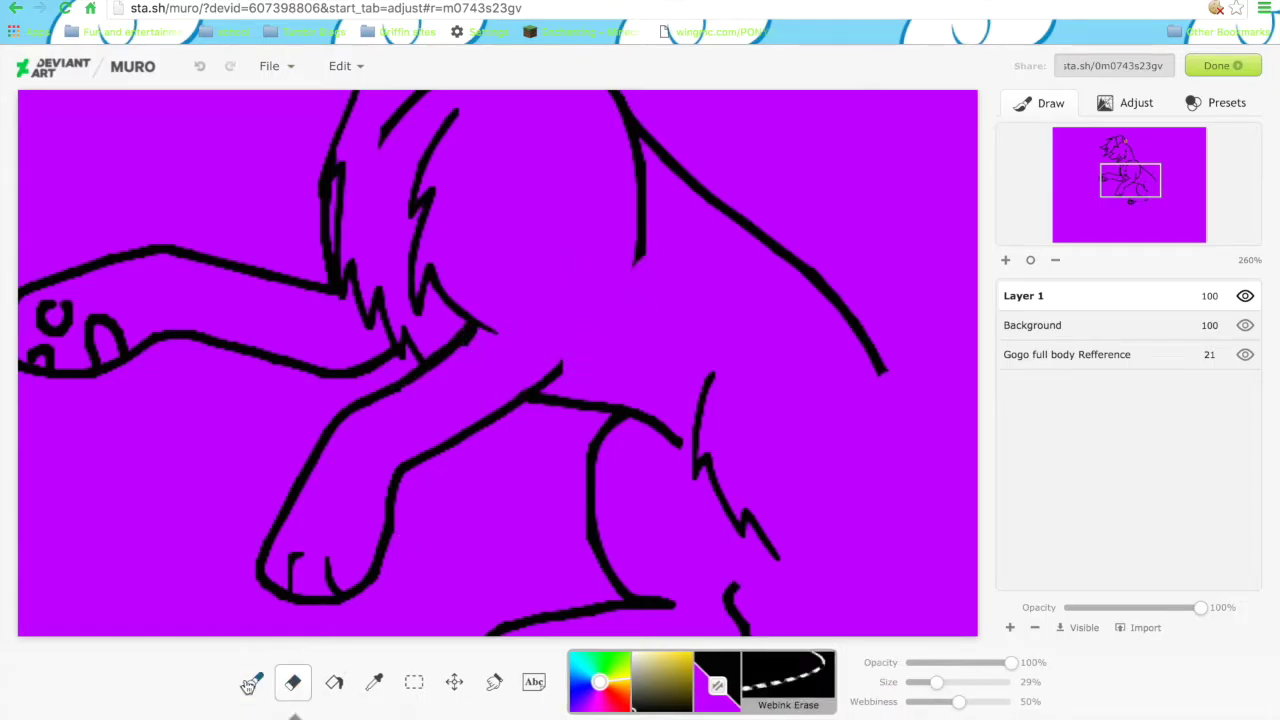
{"action": "key", "text": "b"}
{"action": "mouse_move", "coordinate": [610, 196]}
{"action": "left_mouse_down"}
{"action": "mouse_move", "coordinate": [565, 385]}
{"action": "mouse_move", "coordinate": [614, 333]}
{"action": "left_mouse_up"}
{"action": "key", "text": "ctrl+z"}
{"action": "scroll", "coordinate": [612, 333], "scroll_direction": "down", "scroll_amount": 5}
{"action": "scroll", "coordinate": [477, 171], "scroll_direction": "up", "scroll_amount": 4}
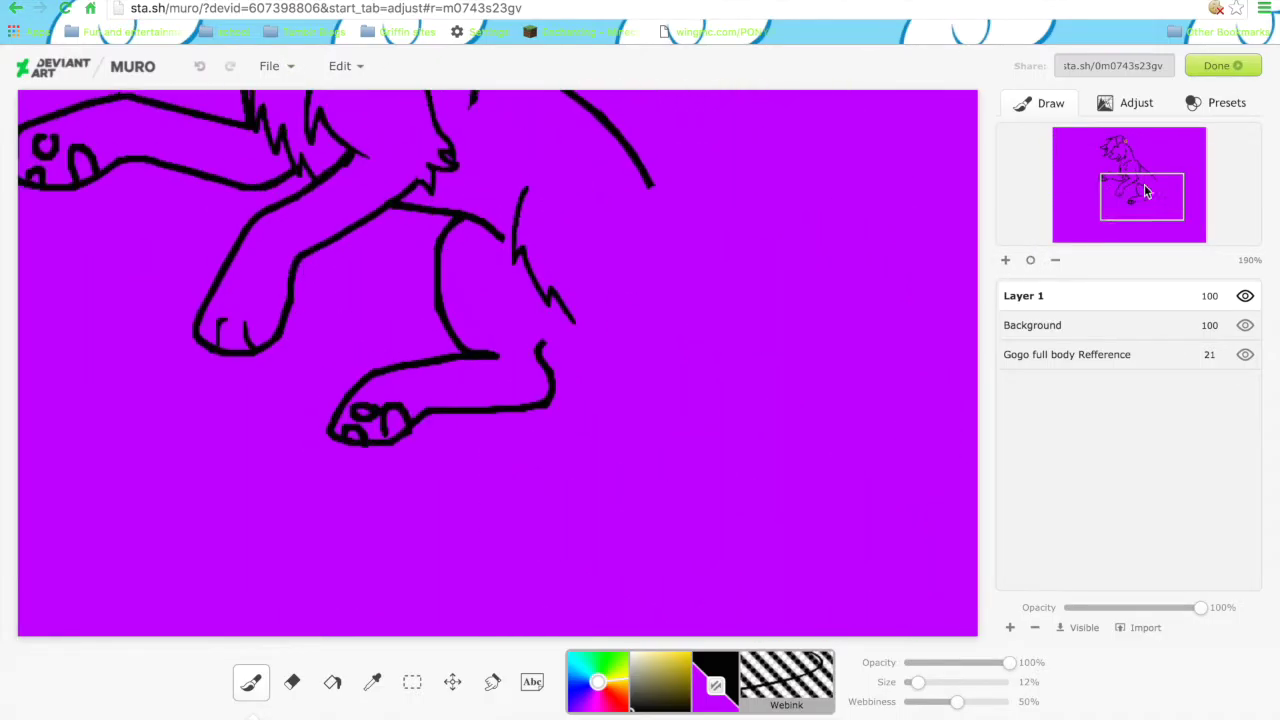
Erase the jagged thigh line and draw the back, rounded thigh and standing hind leg with a 19% brush.
{"action": "key", "text": "e"}
{"action": "left_click_drag", "start_coordinate": [514, 275], "coordinate": [500, 172]}
{"action": "key", "text": "b"}
{"action": "left_click_drag", "start_coordinate": [1130, 182], "coordinate": [1146, 196]}
{"action": "left_click_drag", "start_coordinate": [917, 682], "coordinate": [926, 686]}
{"action": "left_click_drag", "start_coordinate": [467, 174], "coordinate": [556, 330]}
{"action": "left_click_drag", "start_coordinate": [590, 195], "coordinate": [600, 460]}
{"action": "mouse_move", "coordinate": [540, 325]}
{"action": "left_mouse_down"}
{"action": "mouse_move", "coordinate": [588, 320]}
{"action": "mouse_move", "coordinate": [604, 540]}
{"action": "left_mouse_up"}
{"action": "left_click_drag", "start_coordinate": [600, 460], "coordinate": [615, 535]}
Erase the chest fur and belly line, and redraw them as bolder jagged fur and a curved belly.
{"action": "mouse_move", "coordinate": [1136, 187]}
{"action": "left_mouse_down"}
{"action": "mouse_move", "coordinate": [1131, 197]}
{"action": "mouse_move", "coordinate": [1119, 169]}
{"action": "left_mouse_up"}
{"action": "key", "text": "e"}
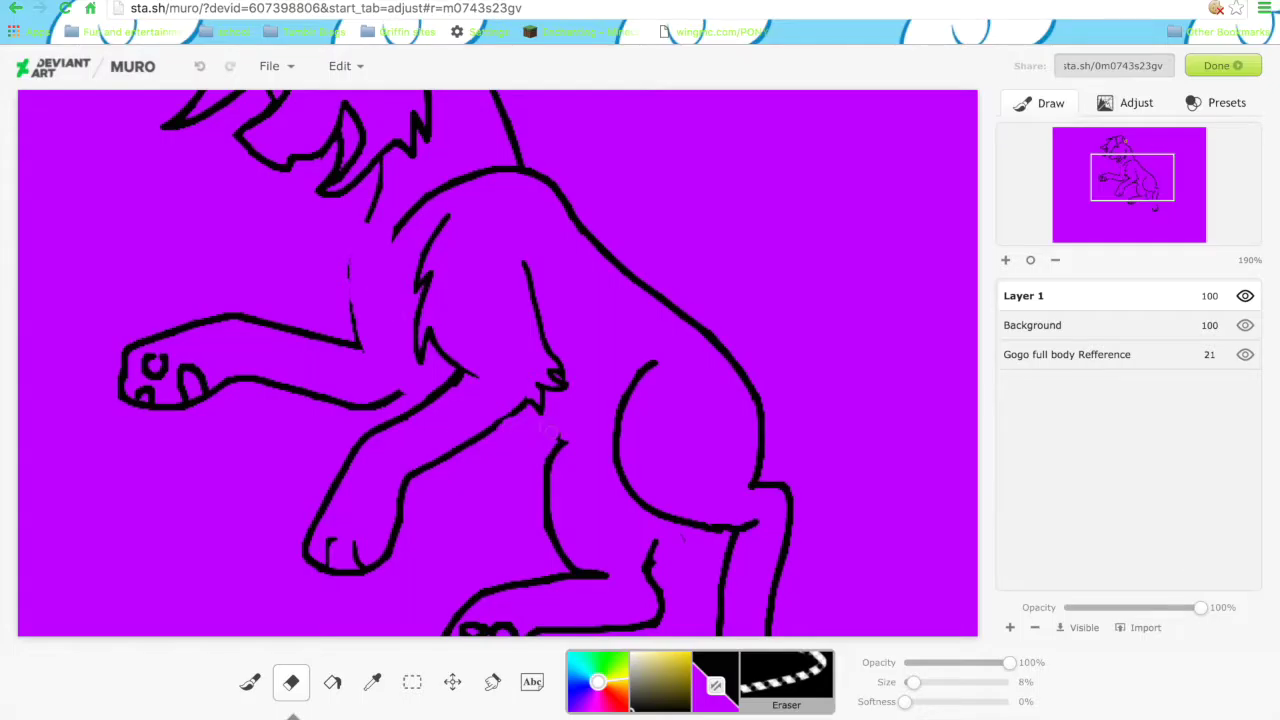
{"action": "key", "text": "b"}
{"action": "mouse_move", "coordinate": [384, 158]}
{"action": "left_mouse_down"}
{"action": "mouse_move", "coordinate": [350, 250]}
{"action": "mouse_move", "coordinate": [392, 366]}
{"action": "left_mouse_up"}
{"action": "left_click_drag", "start_coordinate": [388, 346], "coordinate": [438, 384]}
{"action": "left_click_drag", "start_coordinate": [504, 418], "coordinate": [612, 440]}
Erase the paw of the raised foreleg.
{"action": "left_click", "coordinate": [294, 680]}
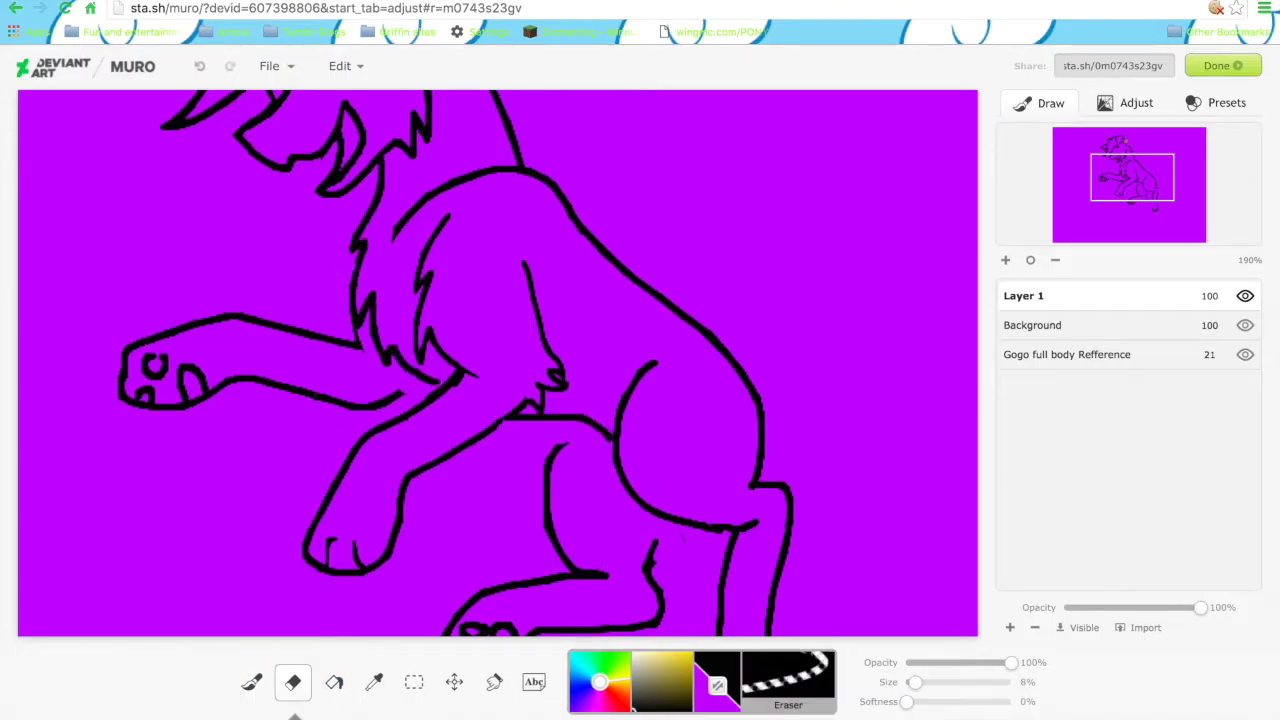
{"action": "key", "text": "b"}
{"action": "key", "text": "e"}
{"action": "mouse_move", "coordinate": [1132, 178]}
{"action": "left_mouse_down"}
{"action": "mouse_move", "coordinate": [1130, 156]}
{"action": "mouse_move", "coordinate": [1045, 233]}
{"action": "left_mouse_up"}
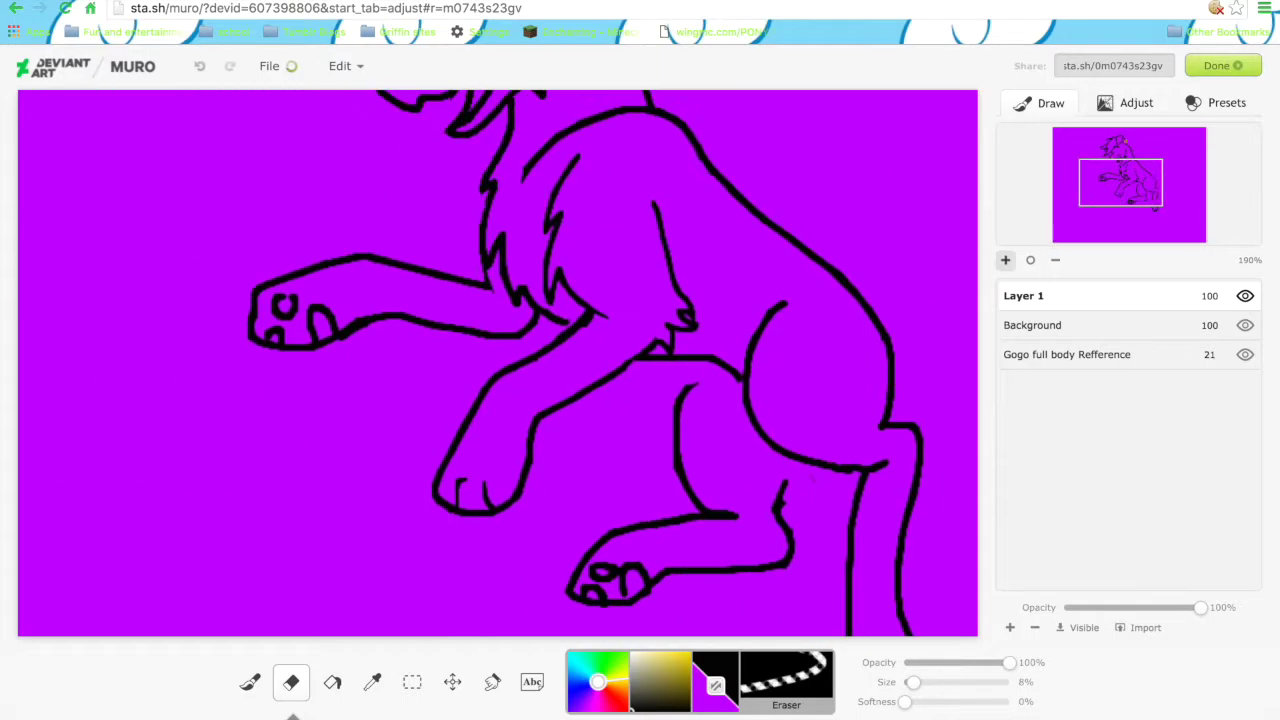
{"action": "scroll", "coordinate": [535, 400], "scroll_direction": "up", "scroll_amount": 5}
{"action": "mouse_move", "coordinate": [535, 400]}
{"action": "left_mouse_down"}
{"action": "mouse_move", "coordinate": [700, 290]}
{"action": "mouse_move", "coordinate": [645, 310]}
{"action": "left_mouse_up"}
{"action": "key", "text": "b"}
Try to redraw the end of the raised foreleg as a rounded paw with toe lines.
{"action": "scroll", "coordinate": [478, 152], "scroll_direction": "down", "scroll_amount": 6}
{"action": "left_click", "coordinate": [1007, 260]}
{"action": "left_click", "coordinate": [1030, 260]}
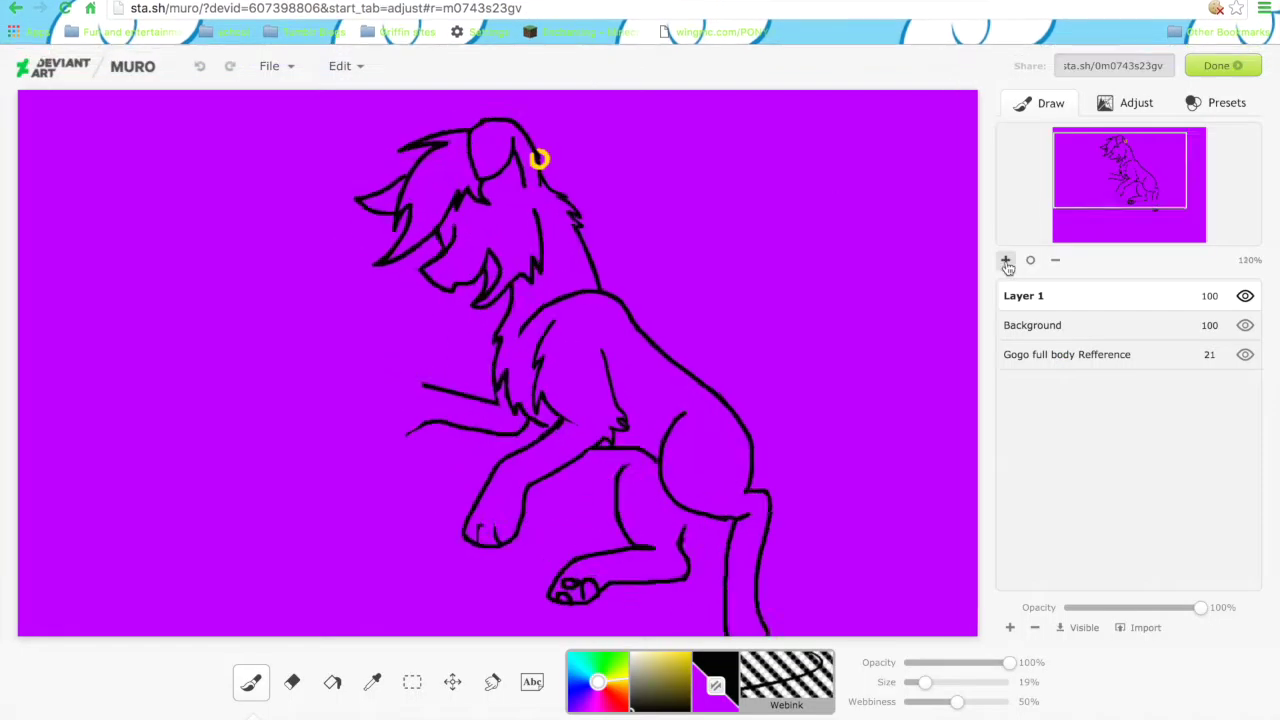
{"action": "left_click", "coordinate": [1006, 260]}
{"action": "left_click", "coordinate": [1006, 260]}
{"action": "key", "text": "e"}
{"action": "left_click_drag", "start_coordinate": [525, 383], "coordinate": [595, 352]}
{"action": "key", "text": "b"}
{"action": "mouse_move", "coordinate": [560, 270]}
{"action": "left_mouse_down"}
{"action": "mouse_move", "coordinate": [525, 274]}
{"action": "mouse_move", "coordinate": [457, 350]}
{"action": "mouse_move", "coordinate": [390, 355]}
{"action": "left_mouse_up"}
{"action": "key", "text": "ctrl+z"}
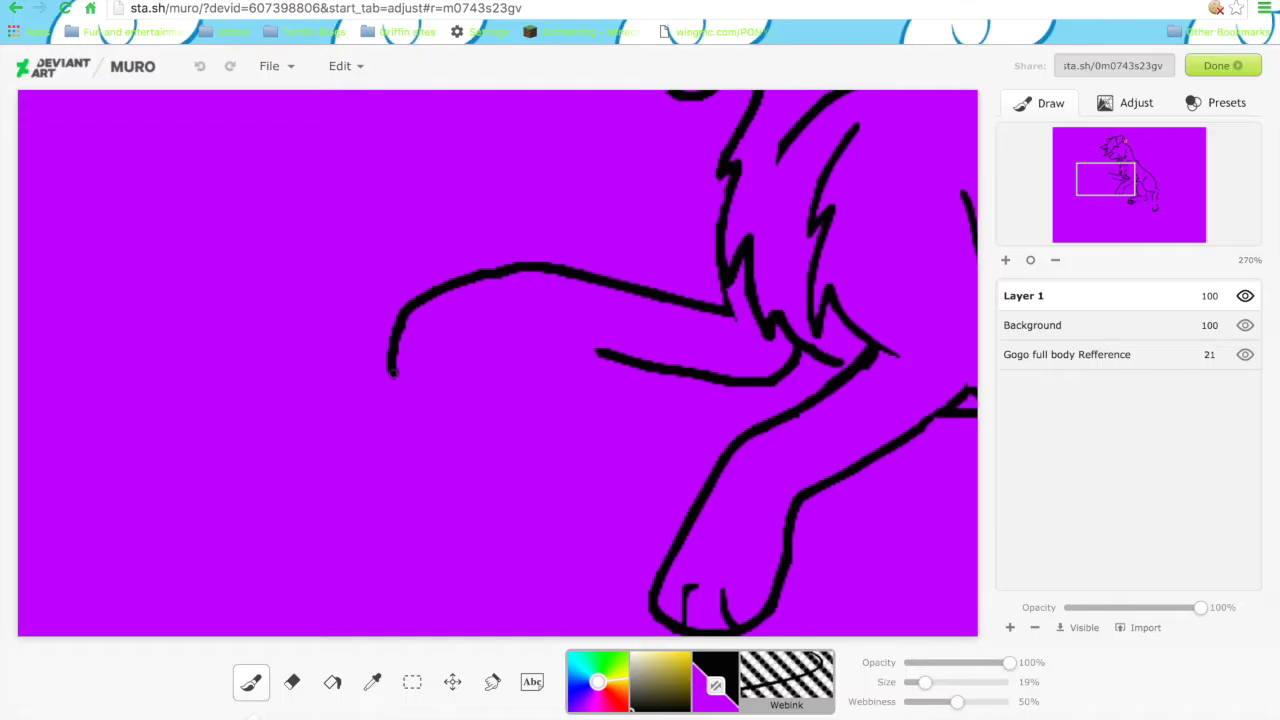
{"action": "left_click_drag", "start_coordinate": [408, 375], "coordinate": [600, 354]}
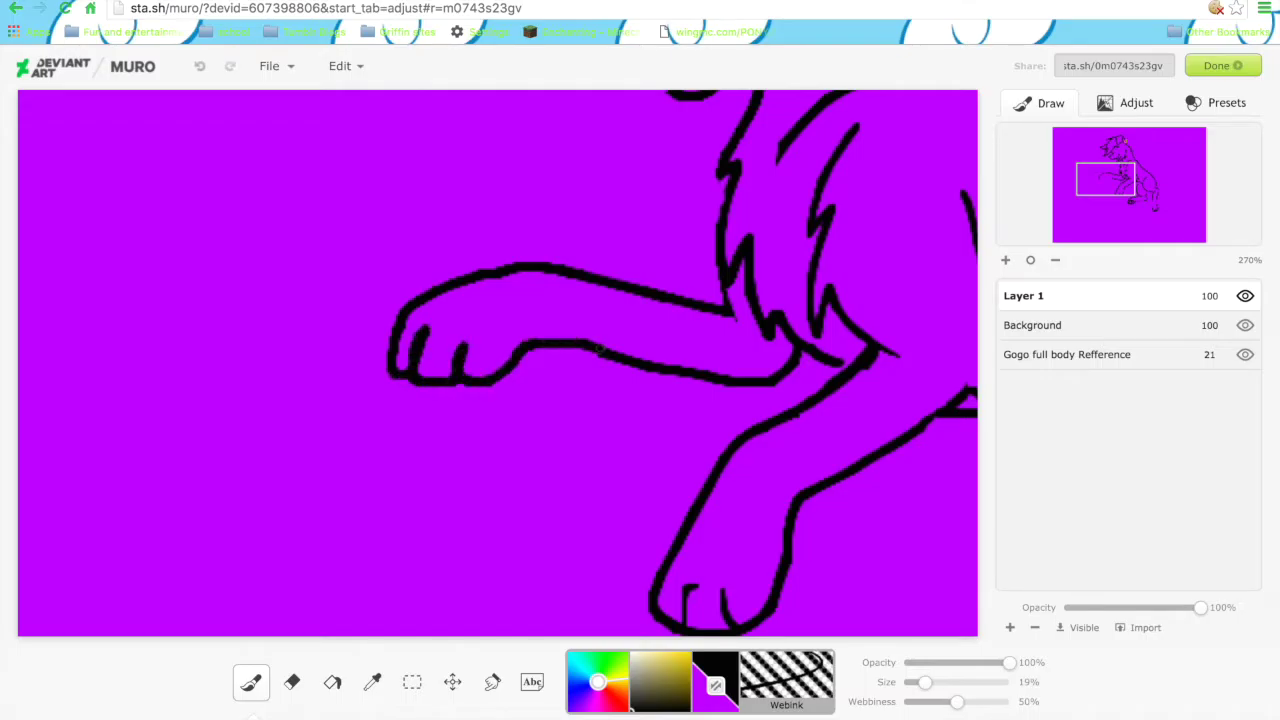
{"action": "key", "text": "ctrl+z"}
{"action": "key", "text": "ctrl+z"}
Draw a bushy tail curving down from the rump, with jagged tufts on its outer edge and a pointed tip.
{"action": "left_click", "coordinate": [1030, 260]}
{"action": "left_click_drag", "start_coordinate": [760, 282], "coordinate": [790, 425]}
{"action": "left_click_drag", "start_coordinate": [770, 410], "coordinate": [655, 440]}
{"action": "key", "text": "ctrl+z"}
{"action": "key", "text": "ctrl+z"}
{"action": "key", "text": "ctrl+z"}
{"action": "left_click_drag", "start_coordinate": [652, 380], "coordinate": [815, 480]}
{"action": "key", "text": "ctrl+z"}
Erase the rest of the raised foreleg.
{"action": "key", "text": "e"}
{"action": "mouse_move", "coordinate": [392, 375]}
{"action": "left_mouse_down"}
{"action": "mouse_move", "coordinate": [446, 352]}
{"action": "mouse_move", "coordinate": [470, 380]}
{"action": "left_mouse_up"}
{"action": "key", "text": "b"}
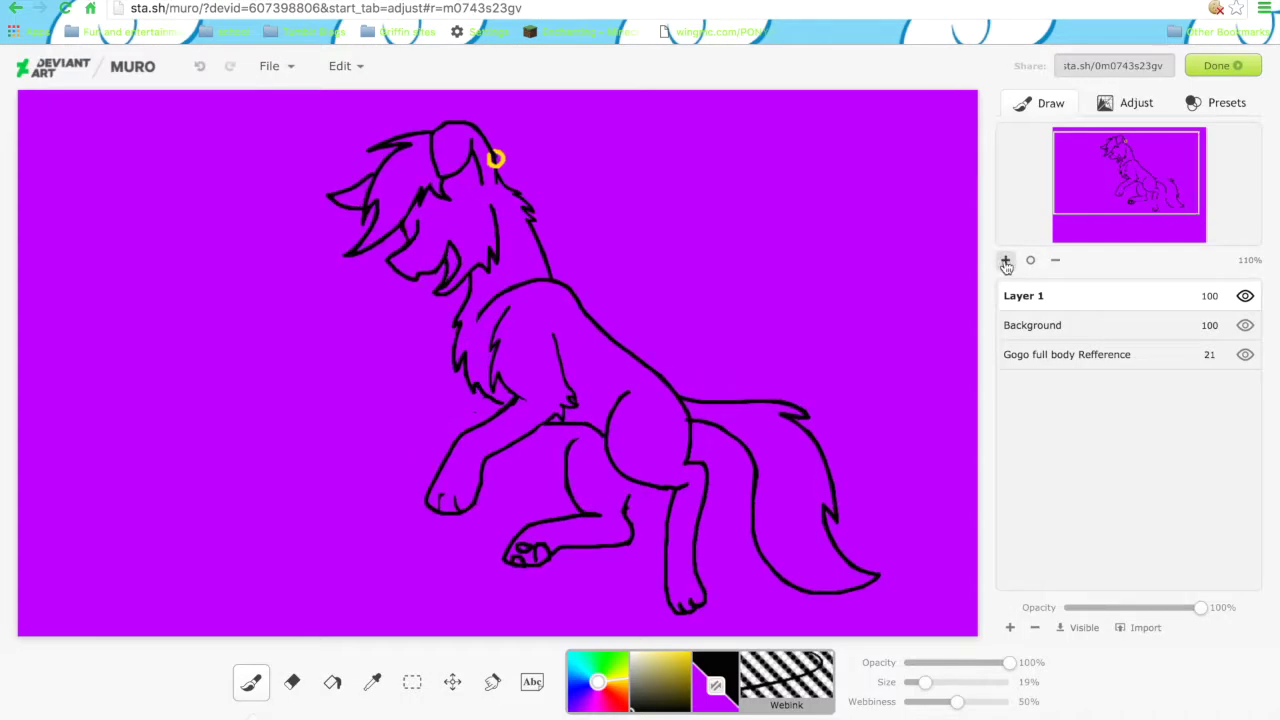
Draw a zigzag fur marking across the lower part of the tail.
{"action": "left_click", "coordinate": [1005, 260]}
{"action": "mouse_move", "coordinate": [400, 243]}
{"action": "left_mouse_down"}
{"action": "mouse_move", "coordinate": [497, 368]}
{"action": "mouse_move", "coordinate": [560, 188]}
{"action": "left_mouse_up"}
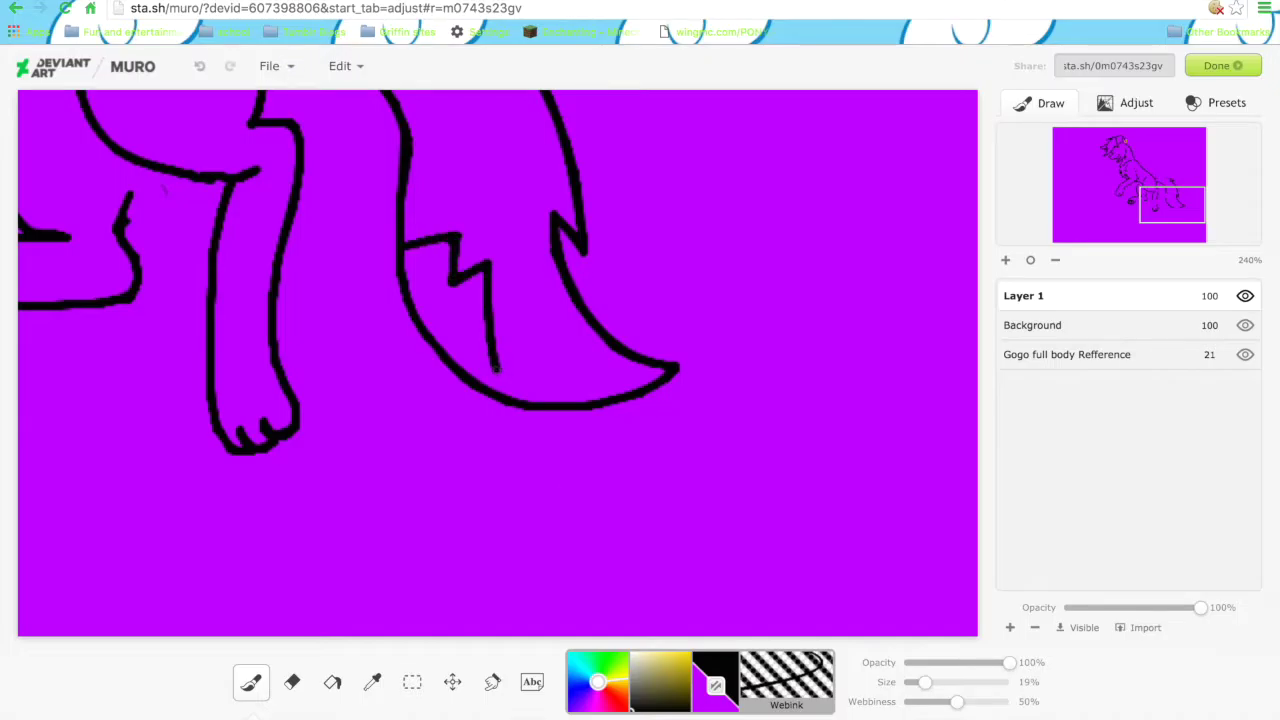
{"action": "left_click", "coordinate": [1055, 260]}
{"action": "left_click_drag", "start_coordinate": [1130, 165], "coordinate": [1118, 202]}
{"action": "scroll", "coordinate": [1120, 190], "scroll_direction": "up", "scroll_amount": 2}
{"action": "left_click", "coordinate": [1055, 260]}
{"action": "key", "text": "s"}
{"action": "mouse_move", "coordinate": [547, 240]}
{"action": "left_mouse_down"}
{"action": "mouse_move", "coordinate": [681, 370]}
{"action": "mouse_move", "coordinate": [551, 249]}
{"action": "left_mouse_up"}
{"action": "key", "text": "b"}
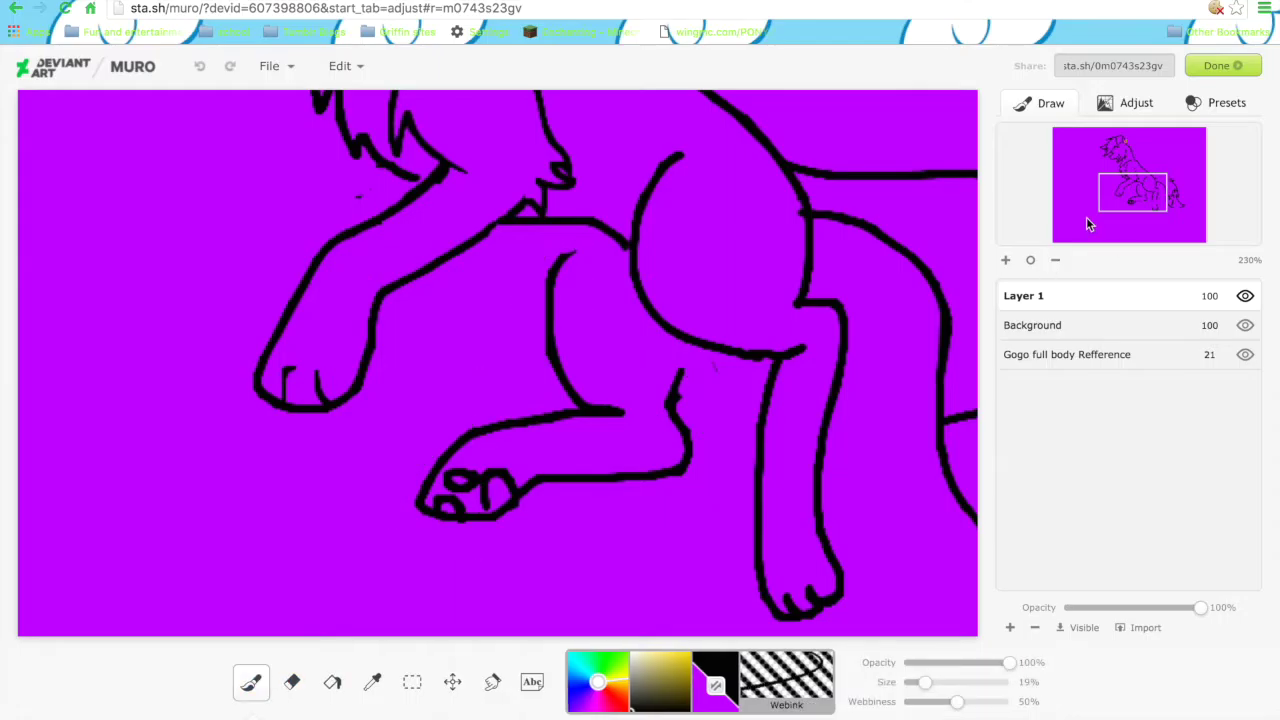
Try to draw a long raised foreleg with a toed paw extending forward from the chest.
{"action": "left_click_drag", "start_coordinate": [1086, 217], "coordinate": [1064, 202]}
{"action": "left_click_drag", "start_coordinate": [620, 196], "coordinate": [285, 270]}
{"action": "left_click_drag", "start_coordinate": [220, 340], "coordinate": [430, 308]}
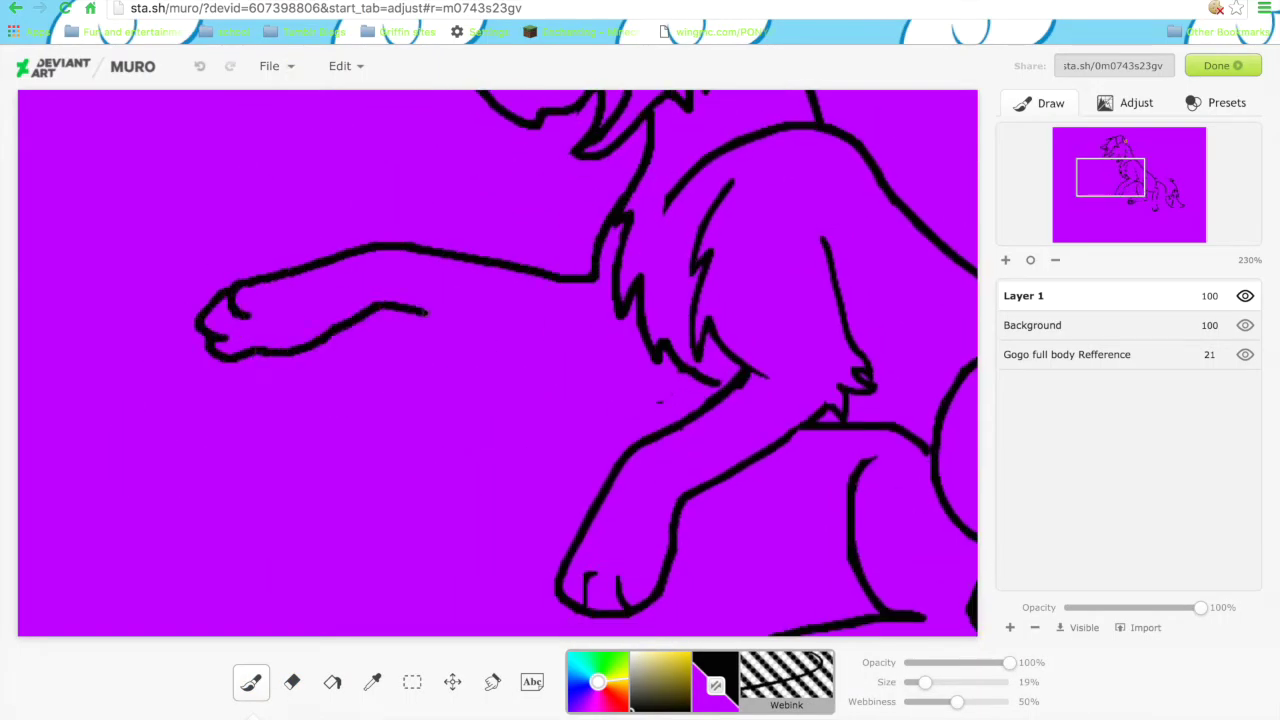
{"action": "key", "text": "ctrl+z"}
{"action": "key", "text": "ctrl+z"}
Draw a bent raised foreleg with jagged elbow fur, and add the paw pads with a 10% brush.
{"action": "mouse_move", "coordinate": [628, 178]}
{"action": "left_mouse_down"}
{"action": "mouse_move", "coordinate": [384, 230]}
{"action": "mouse_move", "coordinate": [472, 322]}
{"action": "mouse_move", "coordinate": [622, 320]}
{"action": "left_mouse_up"}
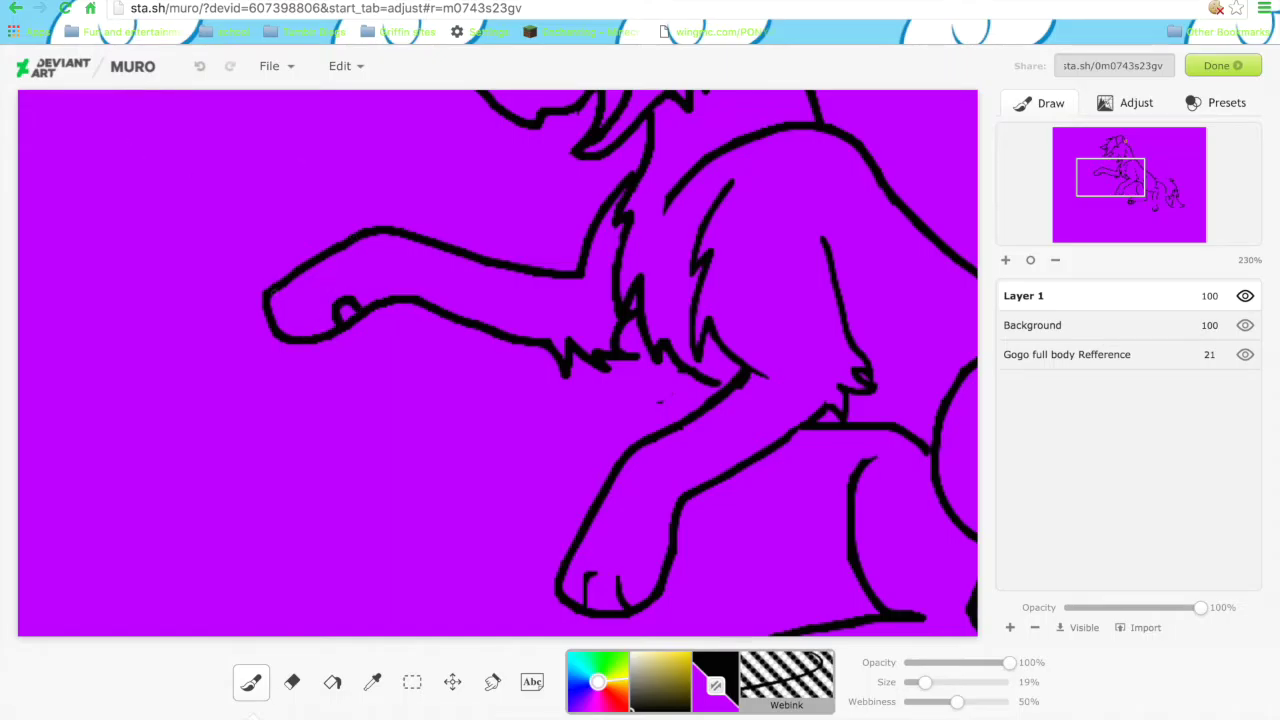
{"action": "left_click", "coordinate": [208, 72]}
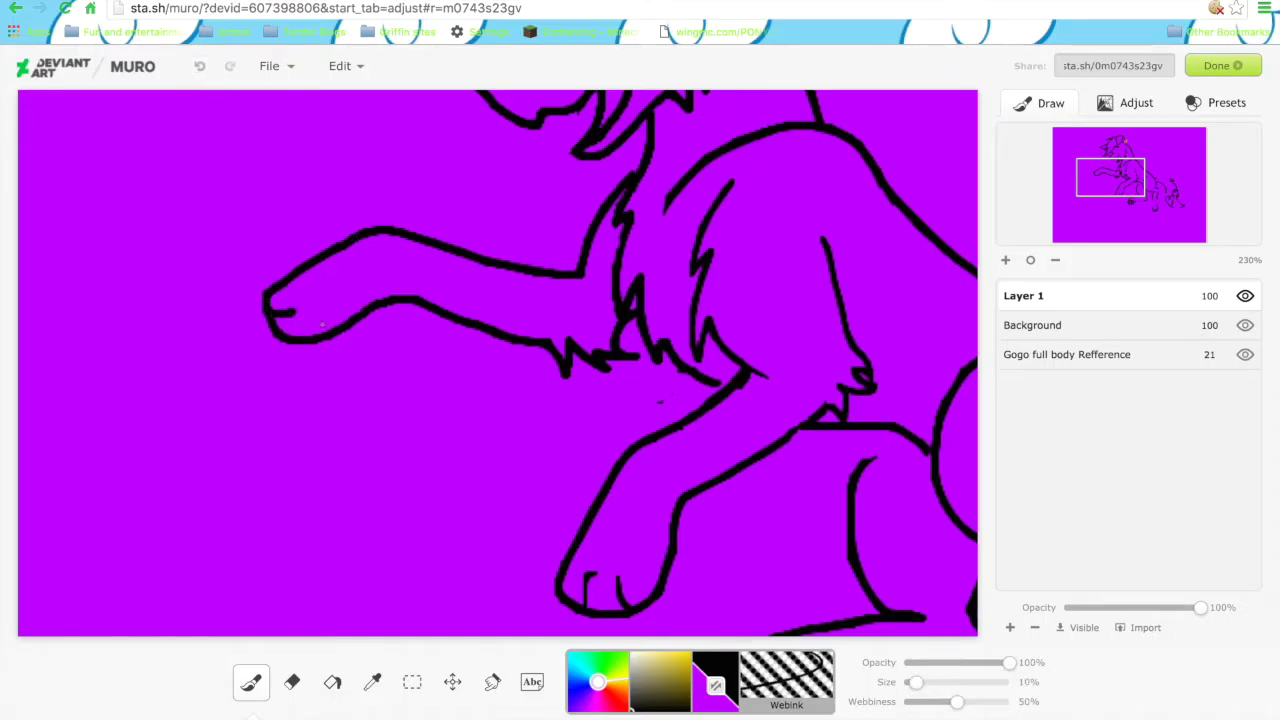
{"action": "left_click", "coordinate": [1099, 186]}
{"action": "key", "text": "e"}
{"action": "left_click_drag", "start_coordinate": [545, 180], "coordinate": [458, 225]}
{"action": "key", "text": "b"}
{"action": "key", "text": "e"}
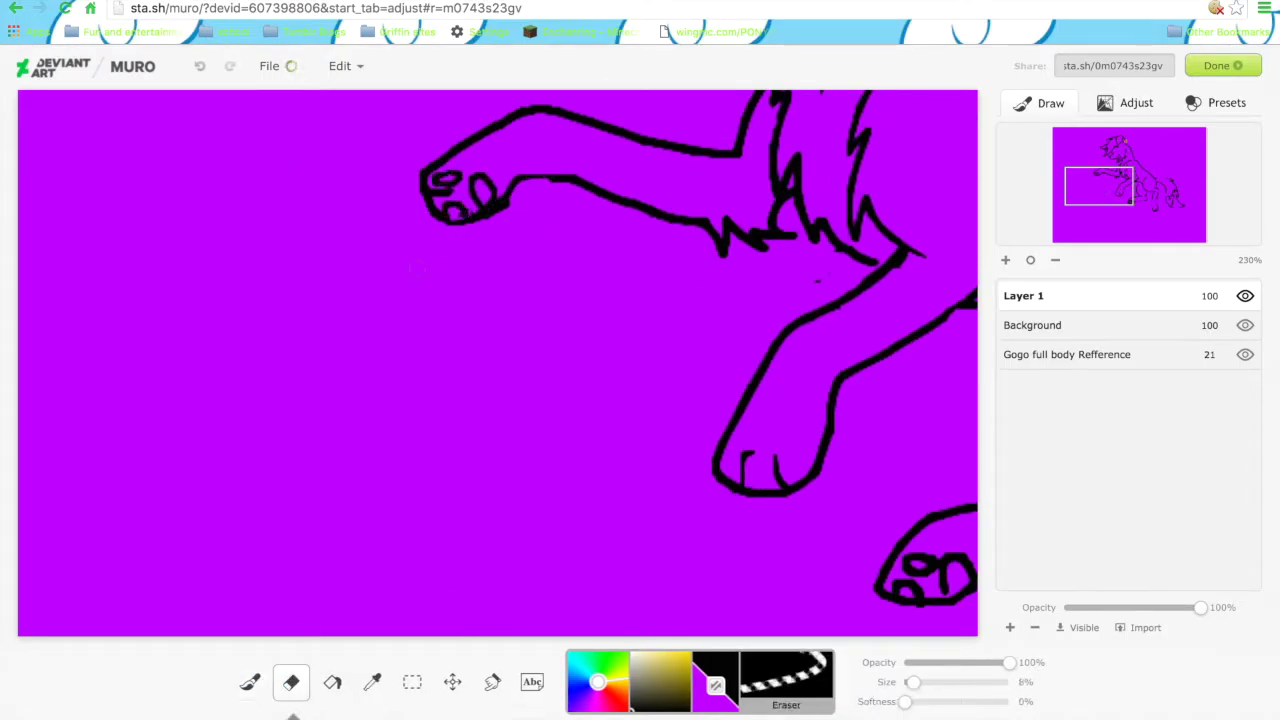
{"action": "key", "text": "b"}
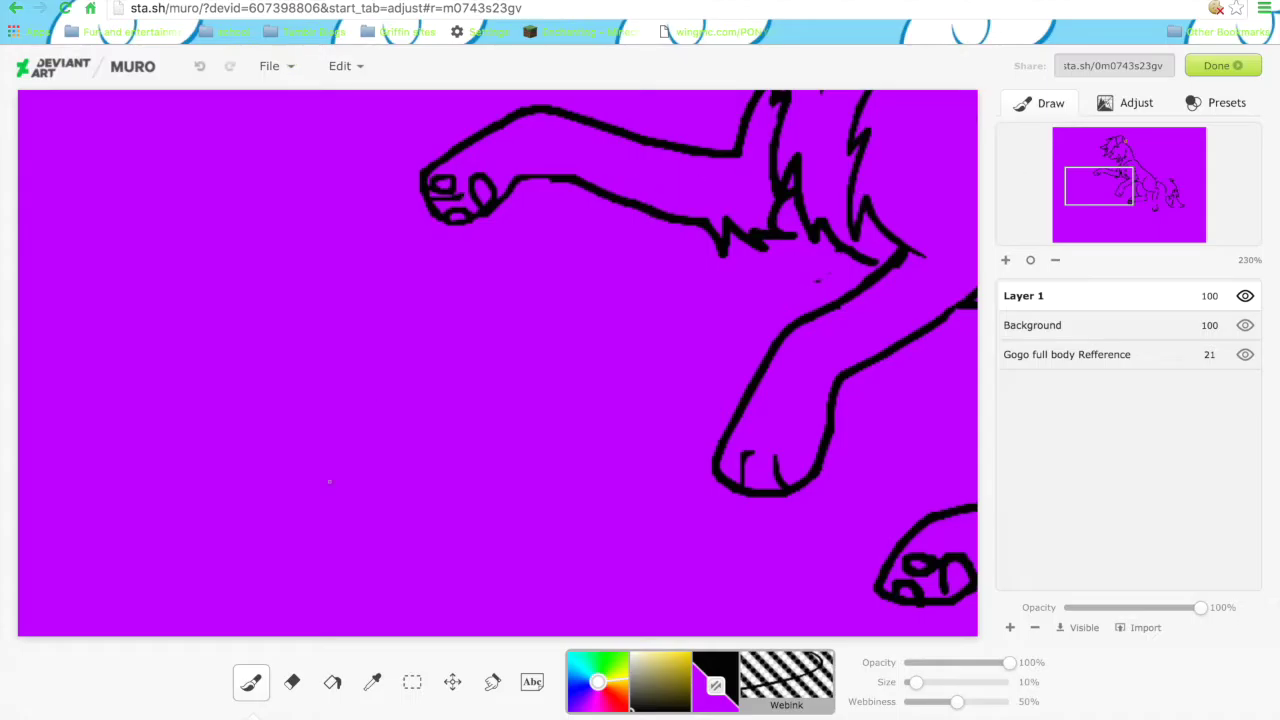
{"action": "key", "text": "f"}
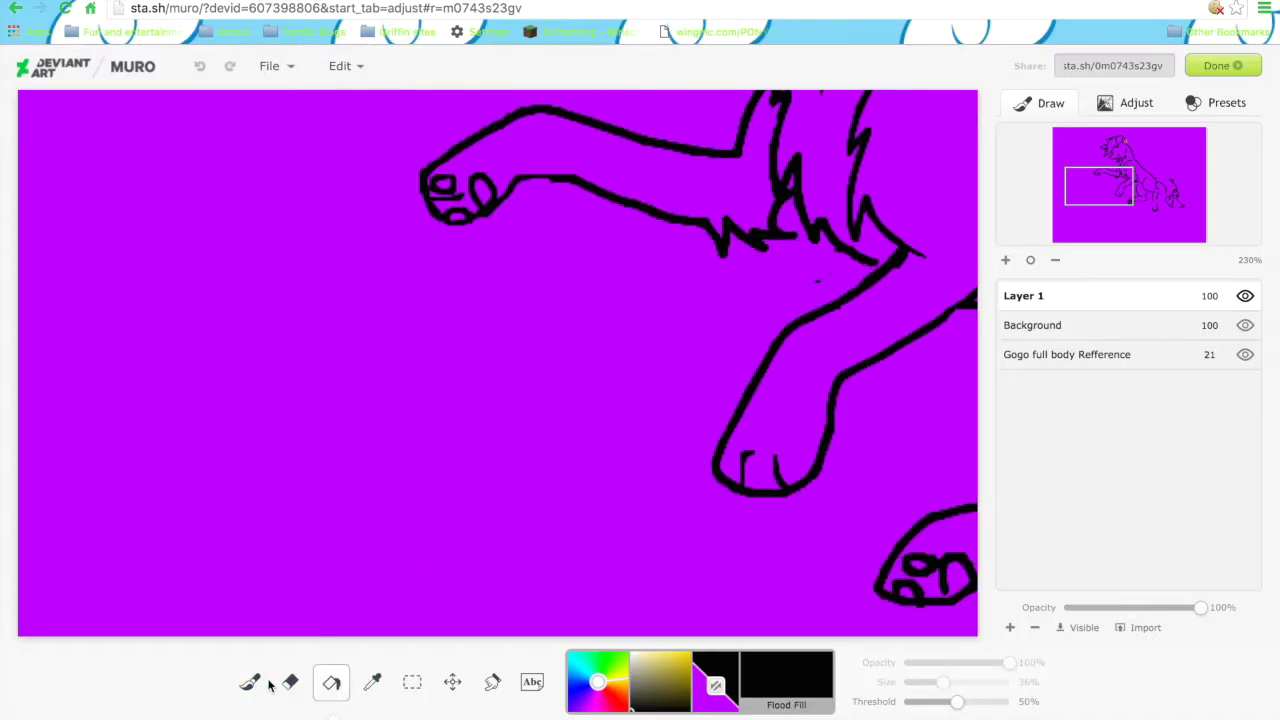
{"action": "key", "text": "e"}
{"action": "key", "text": "b"}
Erase the front edge of the lifted hind leg and redraw it as a straighter line from the belly.
{"action": "left_click", "coordinate": [1158, 186]}
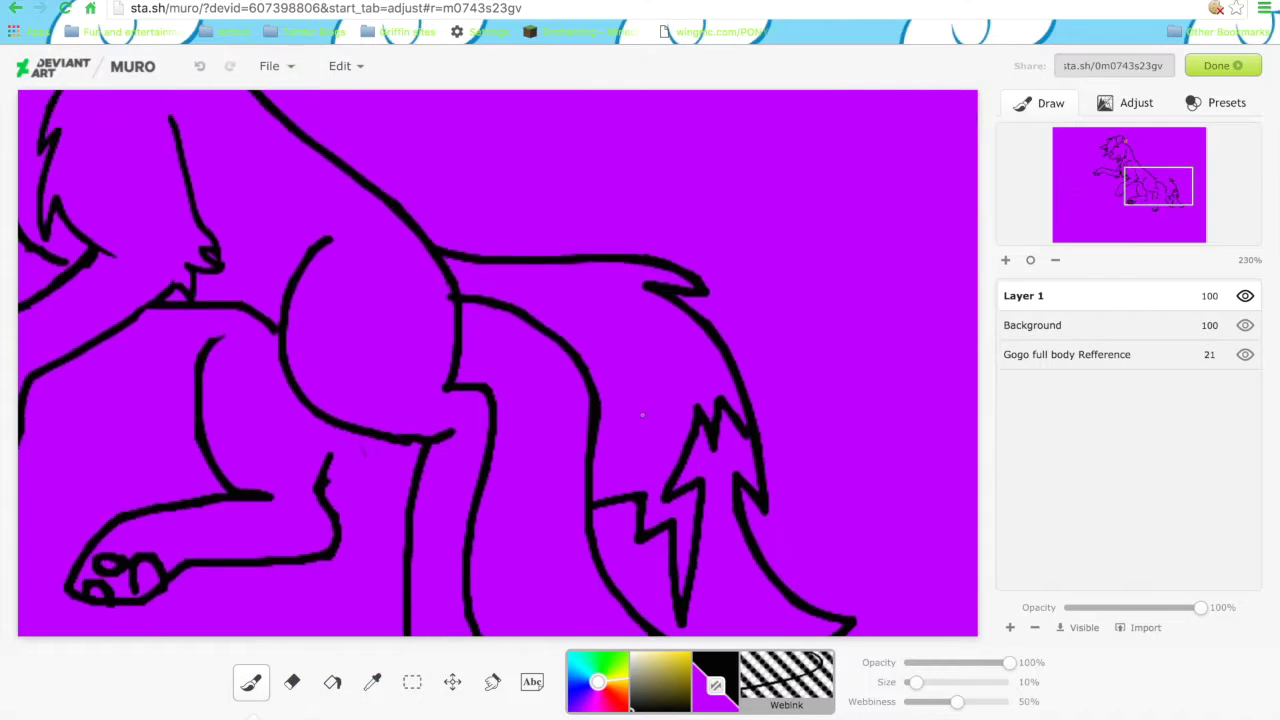
{"action": "left_click", "coordinate": [291, 682]}
{"action": "mouse_move", "coordinate": [230, 485]}
{"action": "left_mouse_down"}
{"action": "mouse_move", "coordinate": [205, 340]}
{"action": "mouse_move", "coordinate": [272, 496]}
{"action": "left_mouse_up"}
{"action": "key", "text": "b"}
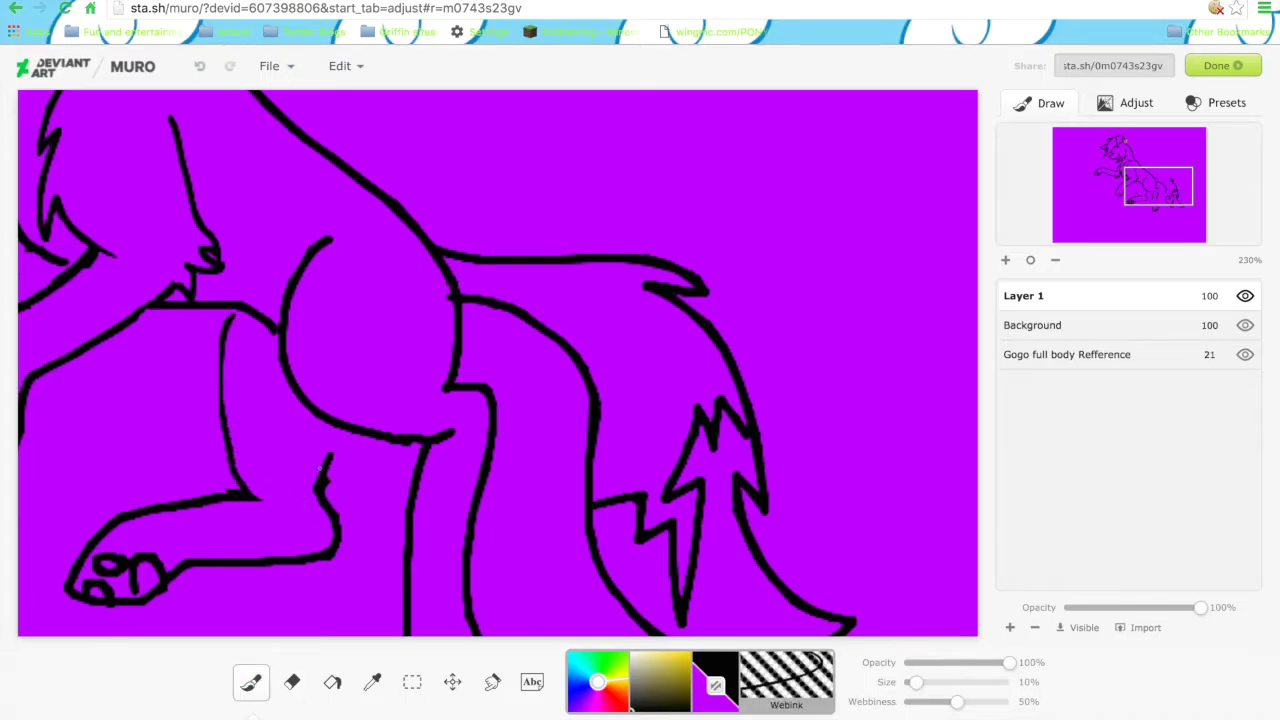
Select the lower part of the lifted hind leg and move it up closer to the belly.
{"action": "key", "text": "ctrl+0"}
{"action": "left_click", "coordinate": [293, 682]}
{"action": "left_click", "coordinate": [414, 682]}
{"action": "mouse_move", "coordinate": [470, 535]}
{"action": "left_mouse_down"}
{"action": "mouse_move", "coordinate": [608, 523]}
{"action": "mouse_move", "coordinate": [566, 509]}
{"action": "left_mouse_up"}
{"action": "key", "text": "b"}
{"action": "left_click", "coordinate": [1005, 260]}
{"action": "left_click", "coordinate": [1005, 260]}
{"action": "left_click", "coordinate": [1141, 186]}
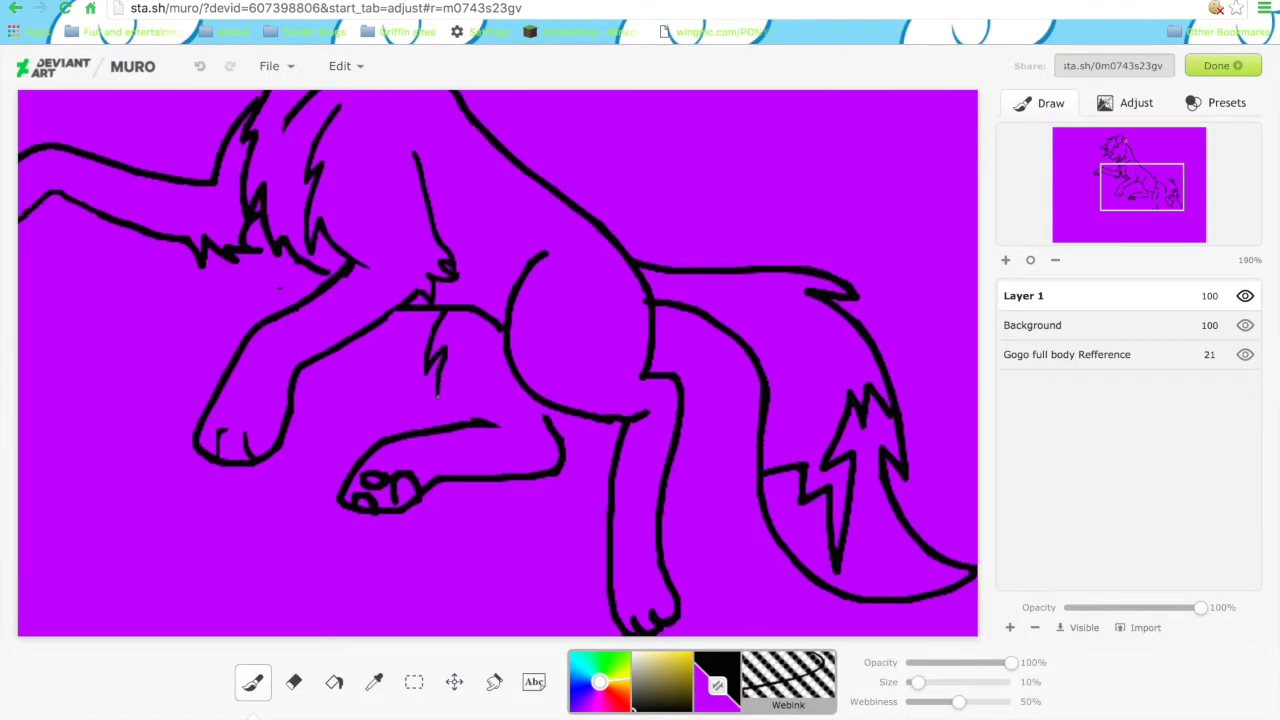
Erase the front curve of the thigh and redraw it with jagged fur.
{"action": "key", "text": "e"}
{"action": "mouse_move", "coordinate": [1141, 186]}
{"action": "left_mouse_down"}
{"action": "mouse_move", "coordinate": [1128, 165]}
{"action": "mouse_move", "coordinate": [1157, 200]}
{"action": "mouse_move", "coordinate": [1125, 188]}
{"action": "left_mouse_up"}
{"action": "mouse_move", "coordinate": [686, 332]}
{"action": "left_mouse_down"}
{"action": "mouse_move", "coordinate": [648, 430]}
{"action": "mouse_move", "coordinate": [785, 497]}
{"action": "left_mouse_up"}
{"action": "left_click_drag", "start_coordinate": [1128, 185], "coordinate": [1150, 185]}
{"action": "key", "text": "b"}
{"action": "left_click_drag", "start_coordinate": [420, 285], "coordinate": [452, 405]}
Erase the standing hind leg below the thigh.
{"action": "key", "text": "e"}
{"action": "mouse_move", "coordinate": [1150, 185]}
{"action": "left_mouse_down"}
{"action": "mouse_move", "coordinate": [1139, 197]}
{"action": "mouse_move", "coordinate": [1139, 185]}
{"action": "left_mouse_up"}
{"action": "key", "text": "b"}
{"action": "key", "text": "e"}
{"action": "mouse_move", "coordinate": [690, 600]}
{"action": "left_mouse_down"}
{"action": "mouse_move", "coordinate": [676, 343]}
{"action": "mouse_move", "coordinate": [570, 192]}
{"action": "mouse_move", "coordinate": [684, 320]}
{"action": "left_mouse_up"}
{"action": "key", "text": "b"}
Consult a border collie photo in the image search and redraw the hind leg stretched backward with a toed paw.
{"action": "key", "text": "ctrl+Right"}
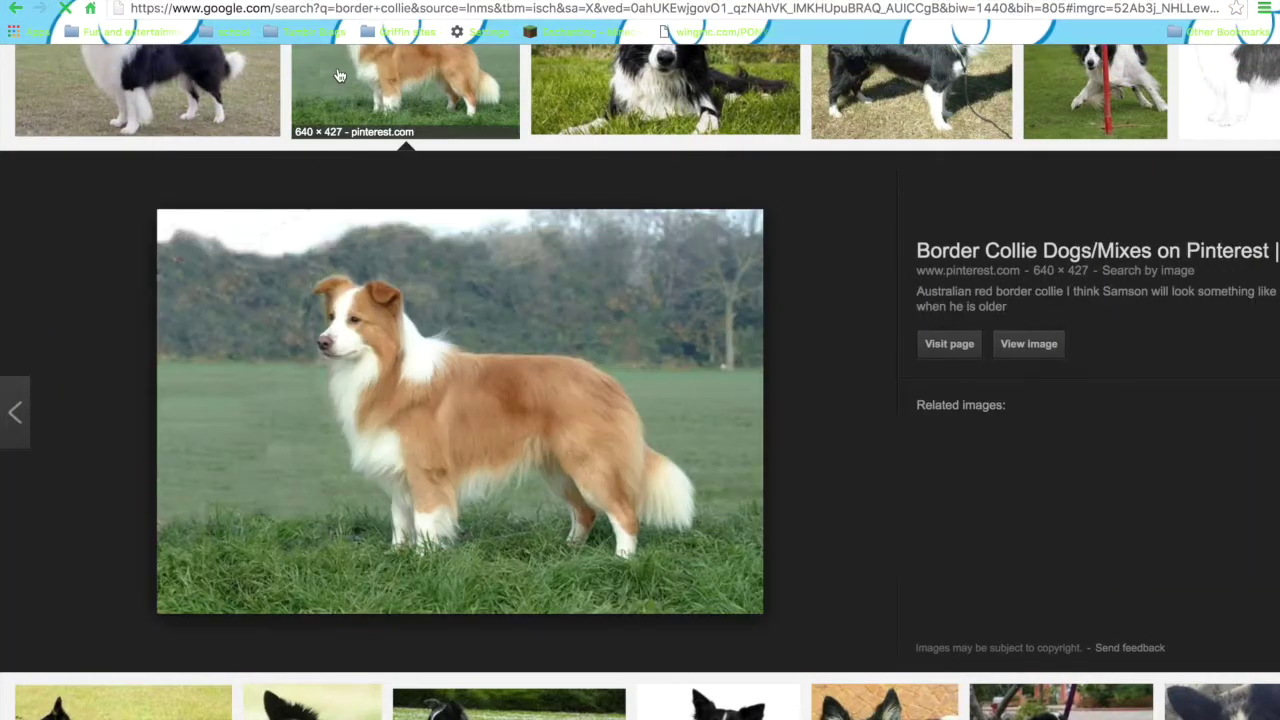
{"action": "key", "text": "Right"}
{"action": "key", "text": "ctrl+Left"}
{"action": "left_click_drag", "start_coordinate": [590, 405], "coordinate": [640, 455]}
{"action": "left_click_drag", "start_coordinate": [1138, 185], "coordinate": [1145, 194]}
{"action": "left_click_drag", "start_coordinate": [595, 330], "coordinate": [686, 506]}
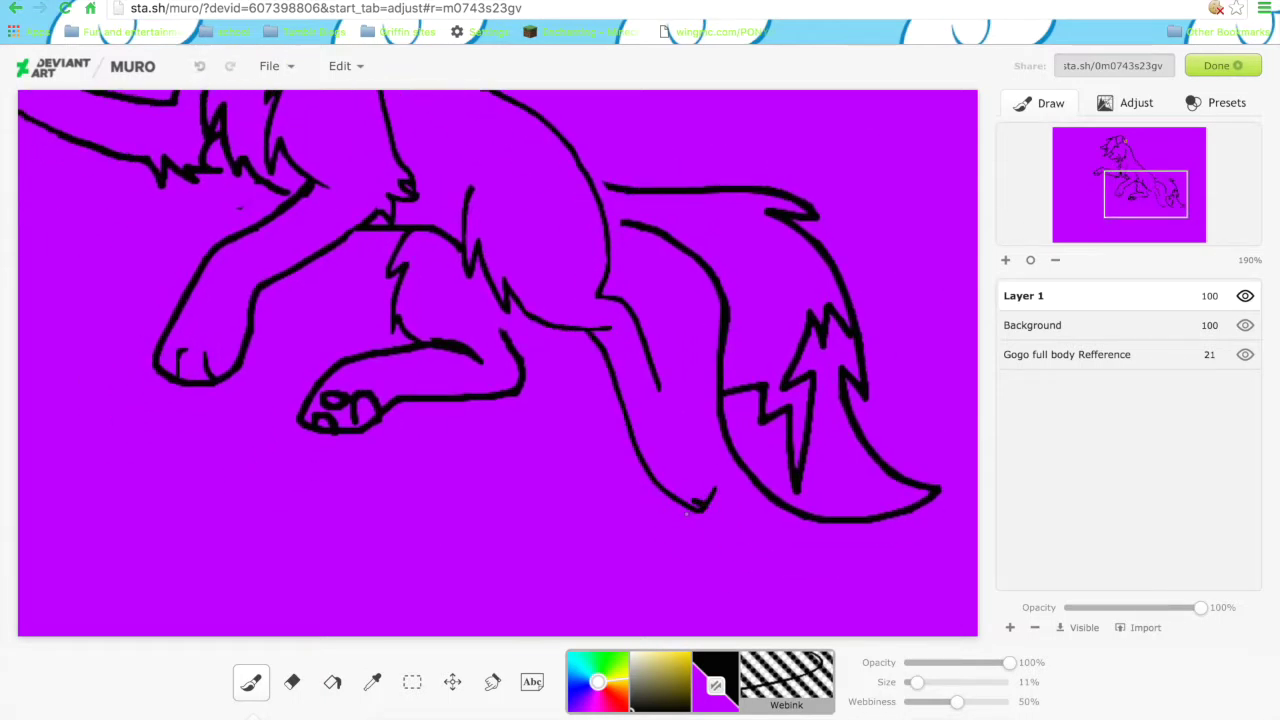
Erase the lower back and rump outline and redraw it slimmer, running into the hind leg.
{"action": "key", "text": "e"}
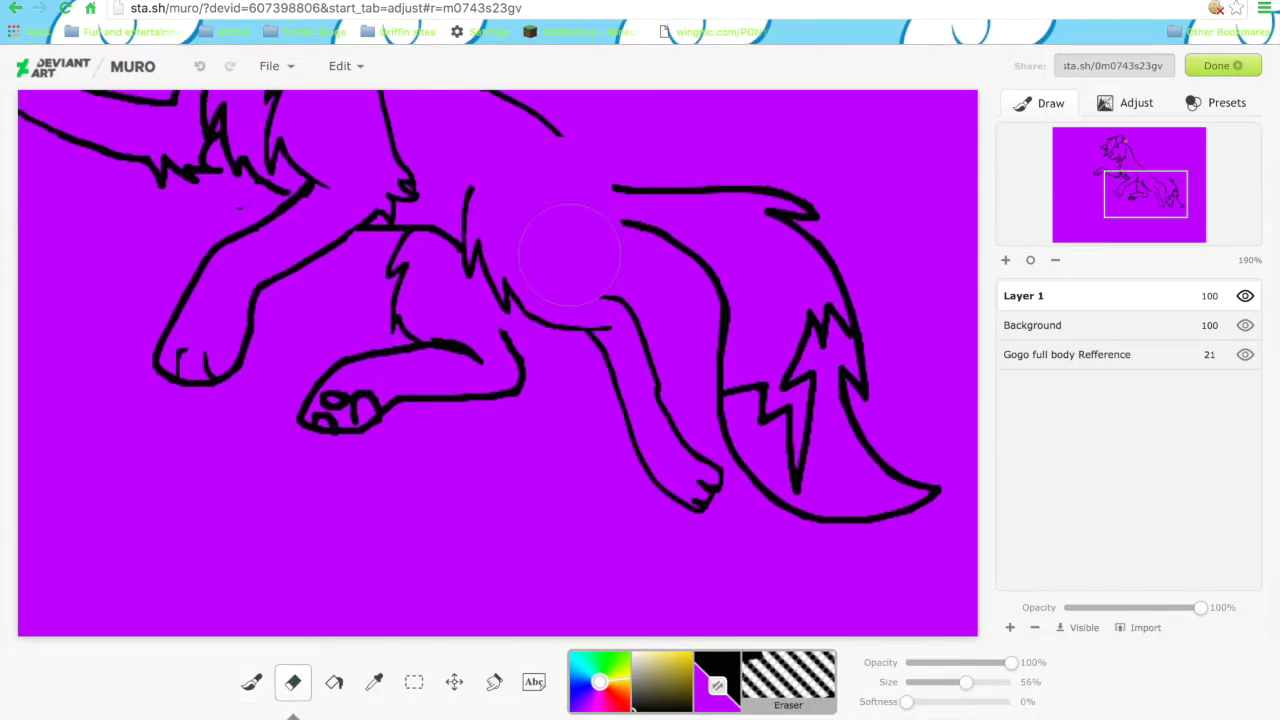
{"action": "key", "text": "b"}
{"action": "key", "text": "ctrl+0"}
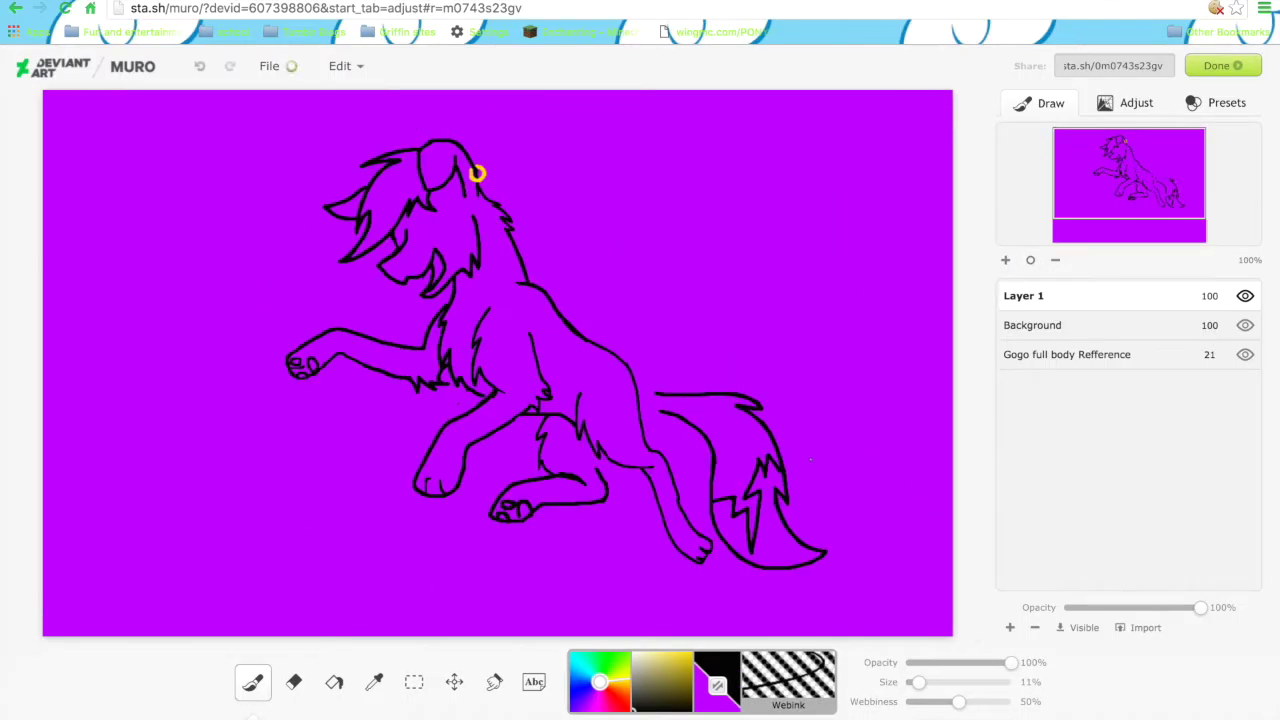
Select the tail and move it up against the rump.
{"action": "key", "text": "s"}
{"action": "left_click_drag", "start_coordinate": [713, 534], "coordinate": [705, 545]}
{"action": "left_click_drag", "start_coordinate": [757, 471], "coordinate": [737, 449]}
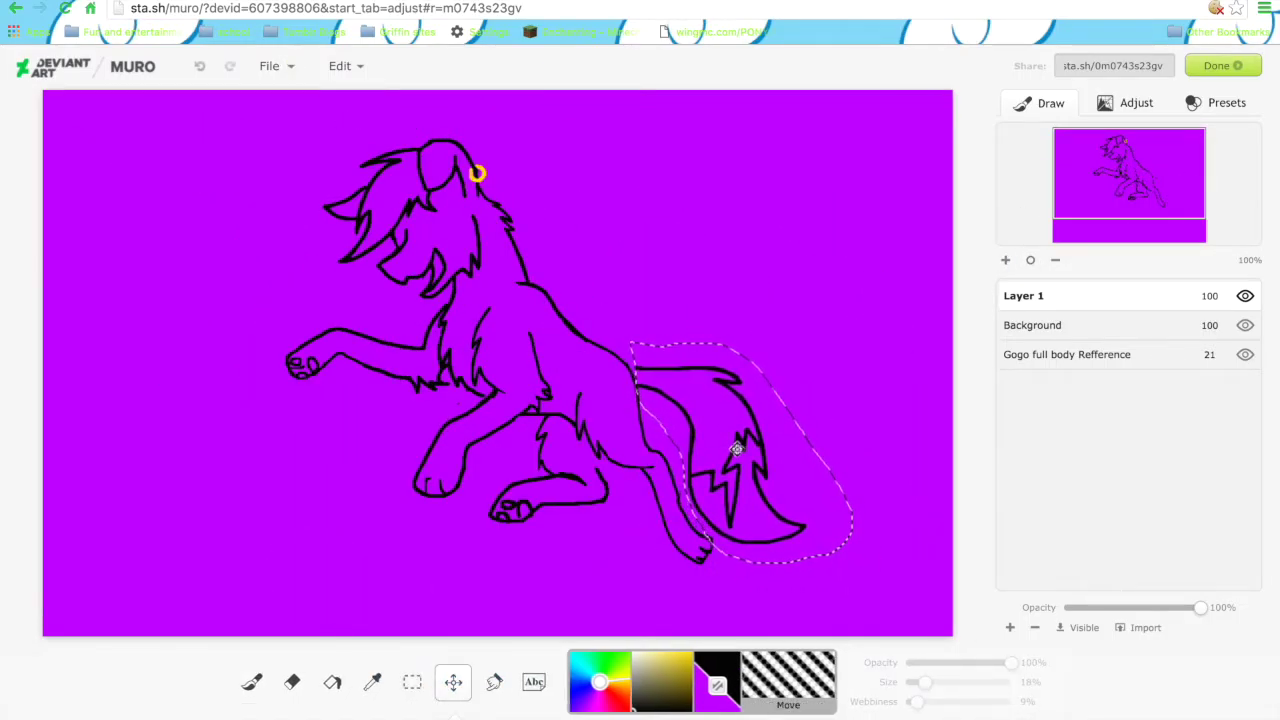
{"action": "left_click", "coordinate": [322, 370]}
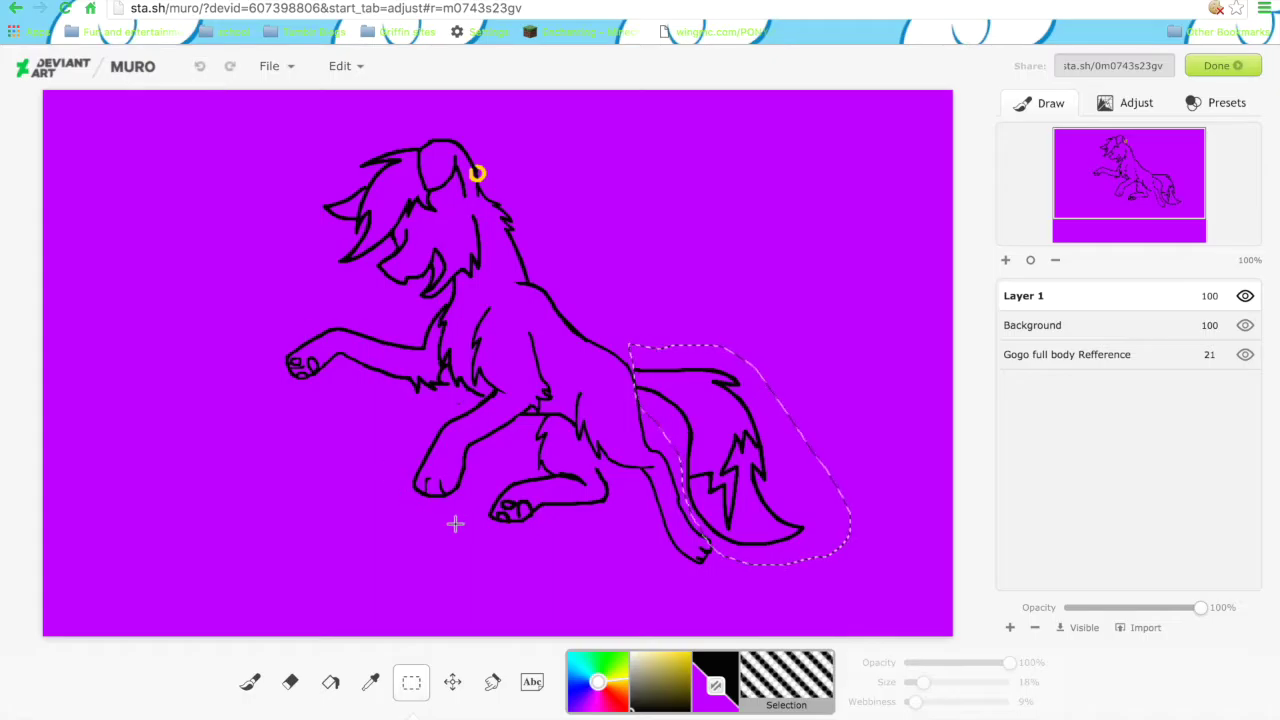
{"action": "key", "text": "b"}
Erase the lifted hind leg's jagged front edge and redraw the upper line of its lower part smoothly.
{"action": "left_click", "coordinate": [1007, 261]}
{"action": "left_click", "coordinate": [294, 682]}
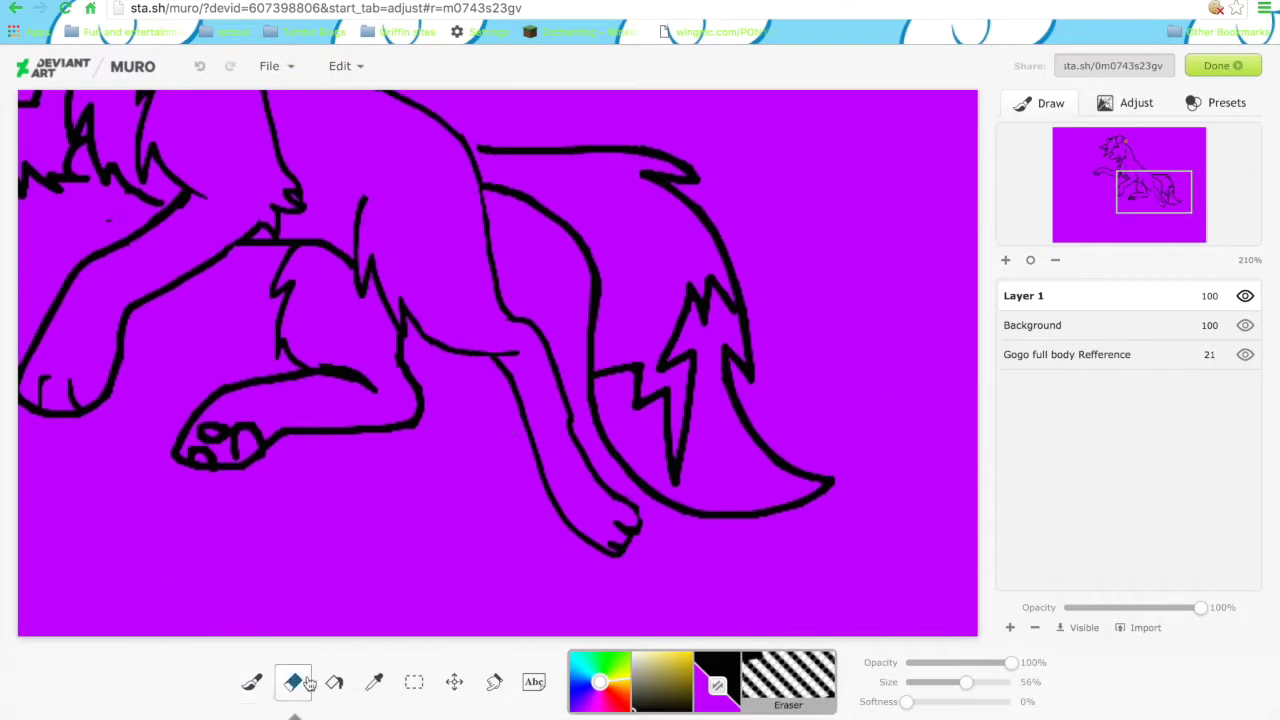
{"action": "key", "text": "b"}
{"action": "left_click_drag", "start_coordinate": [264, 377], "coordinate": [370, 393]}
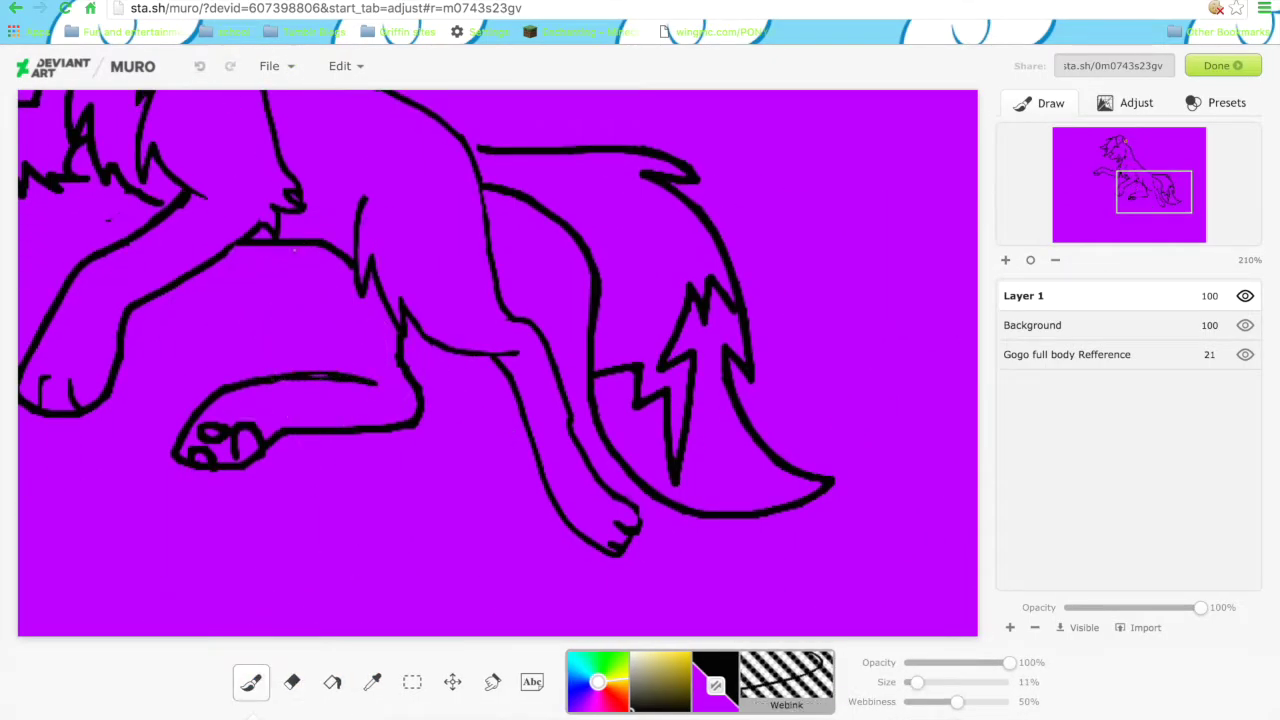
{"action": "right_click", "coordinate": [314, 712]}
{"action": "key", "text": "Escape"}
Erase the stretched hind leg and jagged thigh fur, and redraw the thigh and leg with smooth lines and a toed paw.
{"action": "key", "text": "e"}
{"action": "mouse_move", "coordinate": [490, 255]}
{"action": "left_mouse_down"}
{"action": "mouse_move", "coordinate": [500, 380]}
{"action": "mouse_move", "coordinate": [620, 540]}
{"action": "left_mouse_up"}
{"action": "key", "text": "b"}
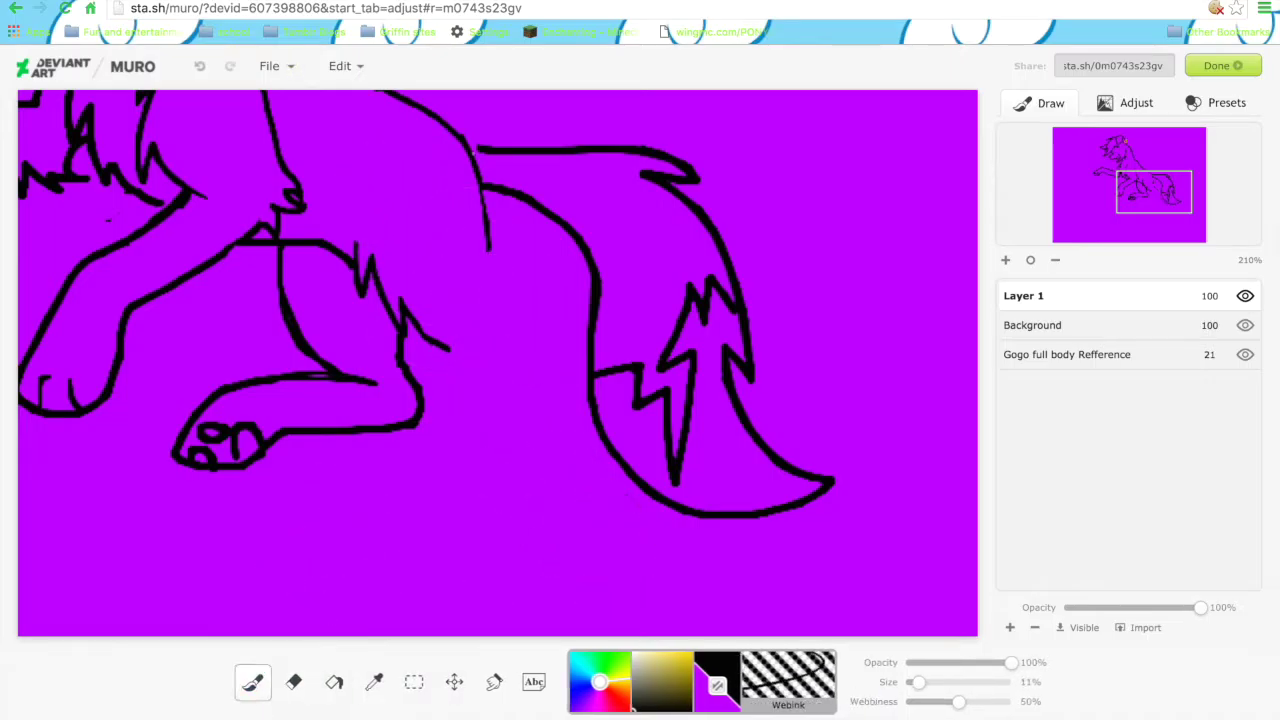
{"action": "key", "text": "ctrl+z"}
{"action": "key", "text": "ctrl+z"}
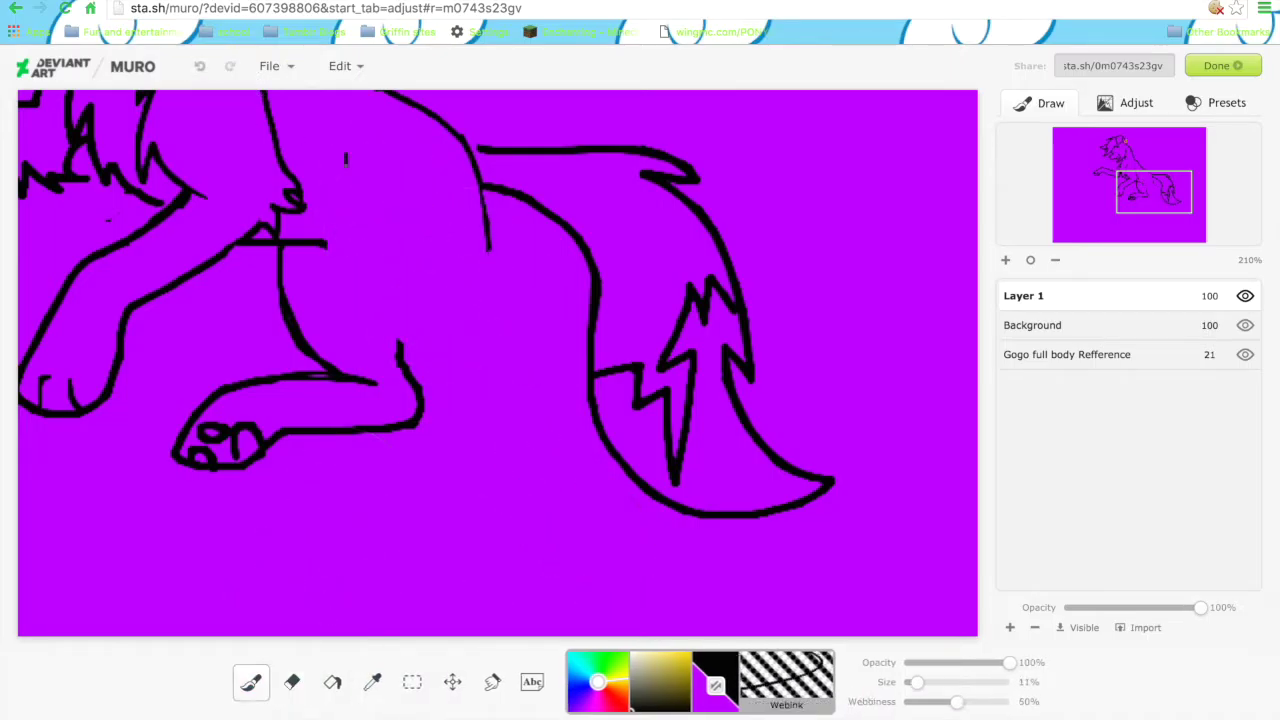
{"action": "left_click", "coordinate": [1030, 260]}
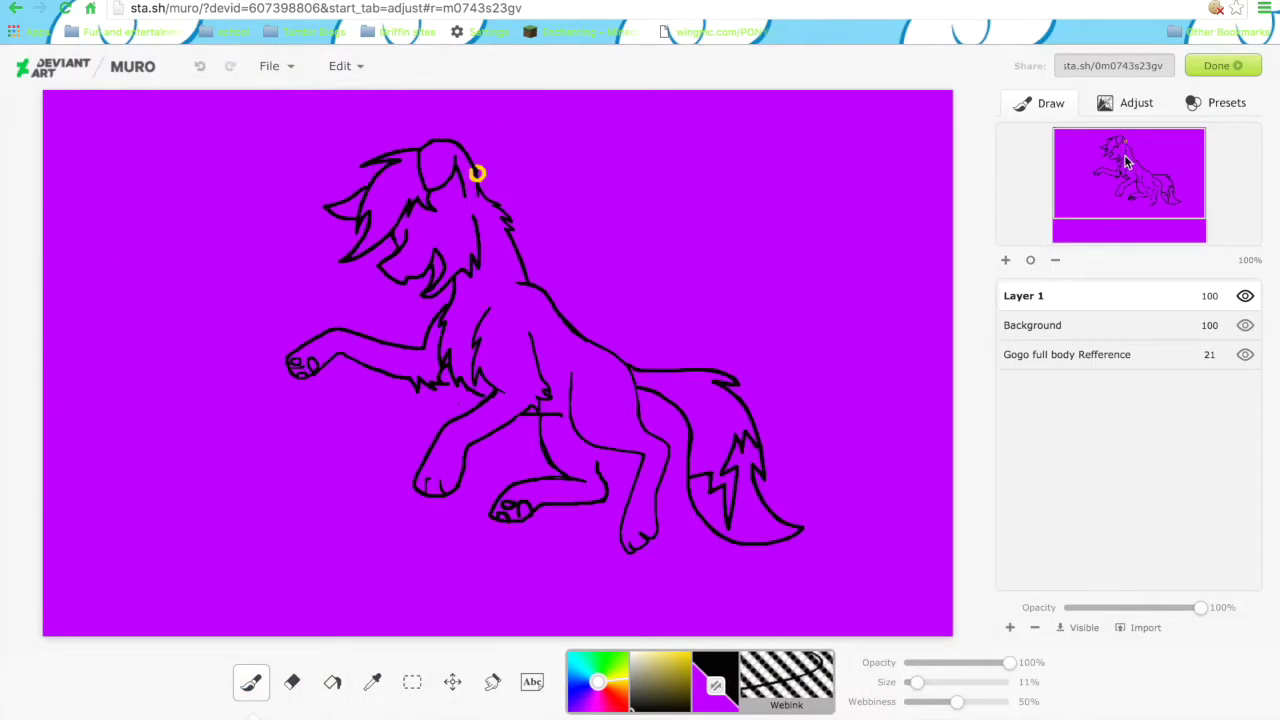
{"action": "key", "text": "ctrl+z"}
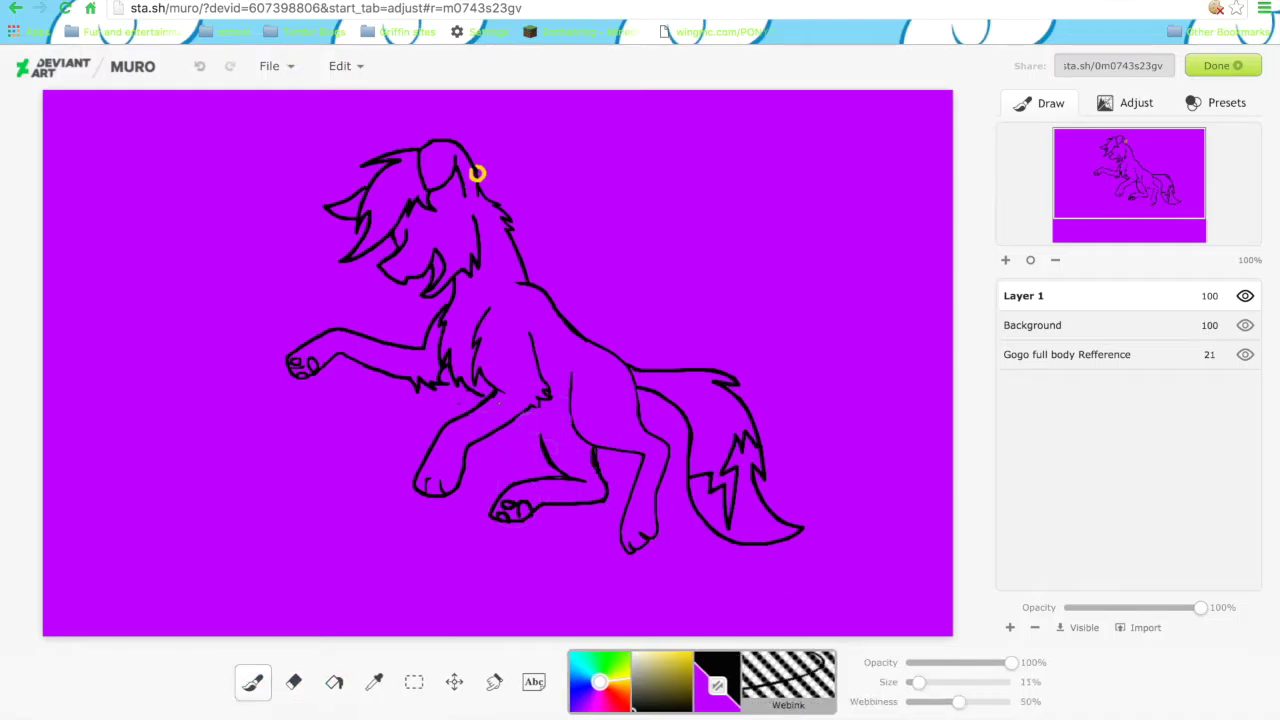
Draw the belly line from the elbow to the thigh, and move the tucked hind leg up towards it.
{"action": "left_click_drag", "start_coordinate": [523, 406], "coordinate": [582, 437]}
{"action": "left_click", "coordinate": [414, 682]}
{"action": "left_click_drag", "start_coordinate": [590, 462], "coordinate": [594, 469]}
{"action": "key", "text": "v"}
{"action": "left_click_drag", "start_coordinate": [551, 505], "coordinate": [546, 484]}
{"action": "key", "text": "Return"}
Connect the tucked hind leg to the belly, and replace the thigh's smooth front line with jagged fur.
{"action": "scroll", "coordinate": [596, 450], "scroll_direction": "up", "scroll_amount": 3}
{"action": "key", "text": "b"}
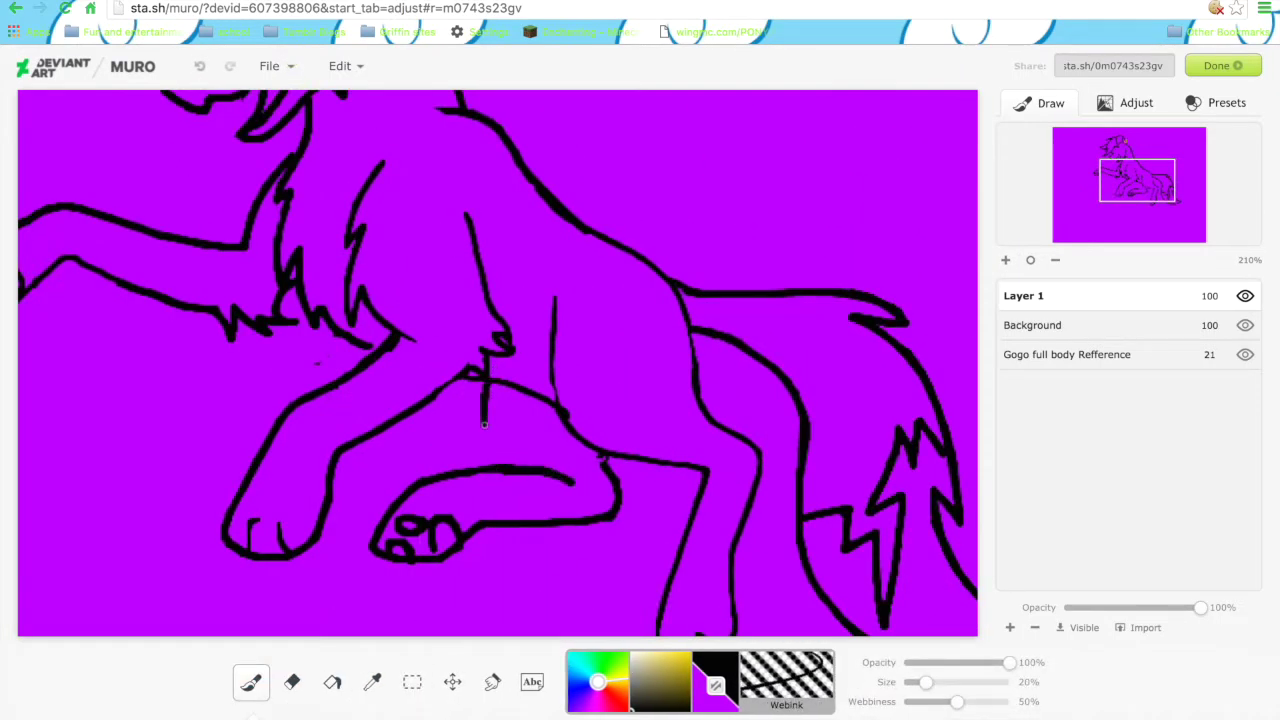
{"action": "key", "text": "e"}
{"action": "left_click_drag", "start_coordinate": [655, 462], "coordinate": [556, 296]}
{"action": "key", "text": "b"}
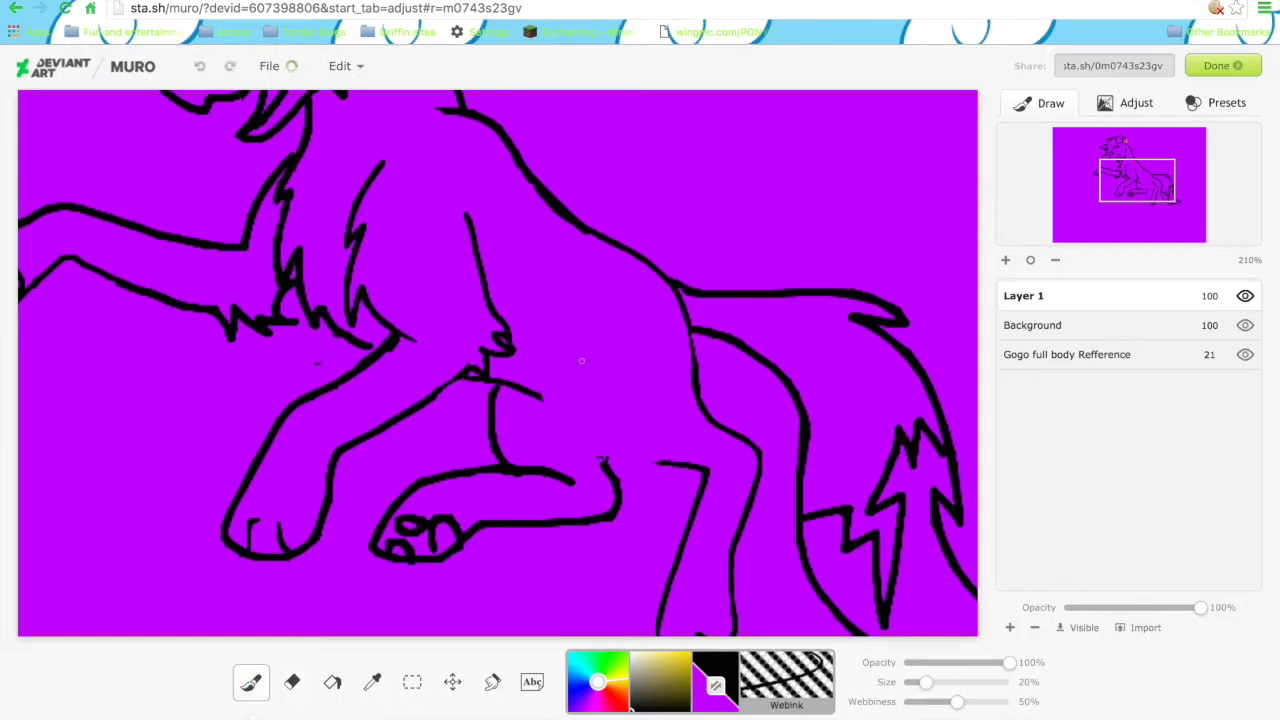
{"action": "scroll", "coordinate": [609, 434], "scroll_direction": "right", "scroll_amount": 5}
{"action": "scroll", "coordinate": [600, 470], "scroll_direction": "down", "scroll_amount": 3}
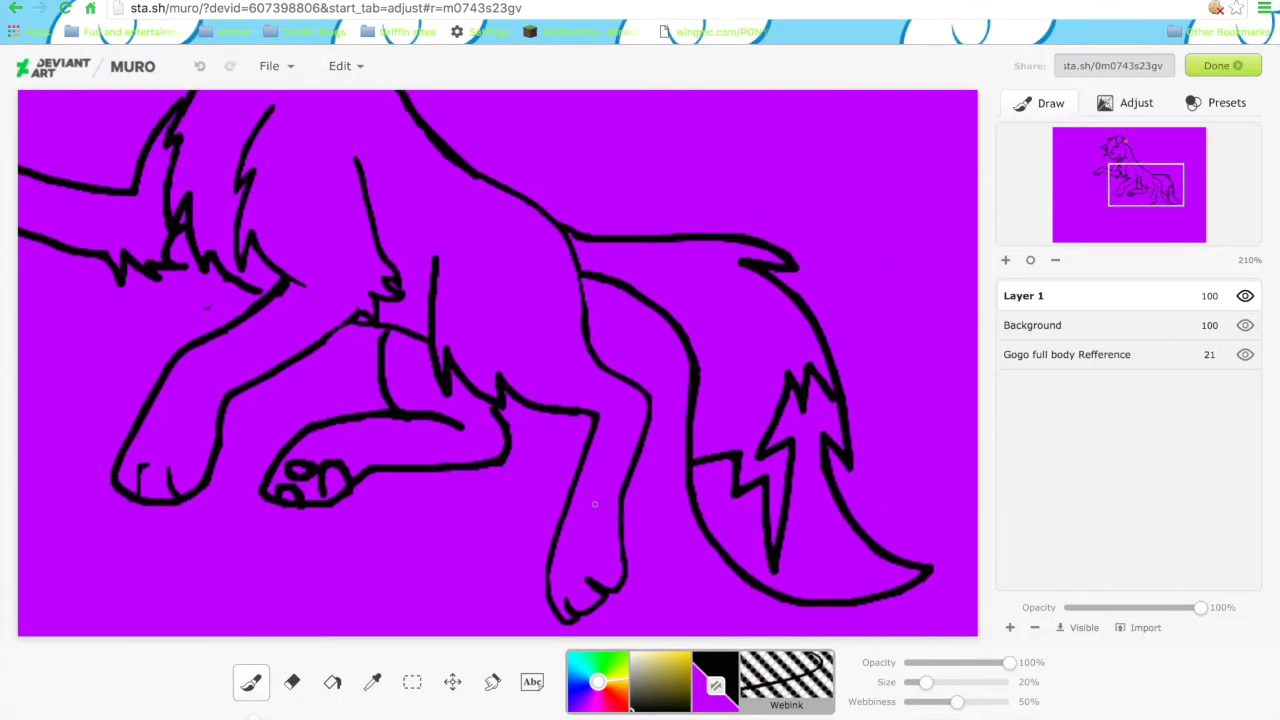
Erase the near hind leg and redraw it stretched backwards towards the tail, with jagged fur on the thigh.
{"action": "left_click", "coordinate": [293, 685]}
{"action": "mouse_move", "coordinate": [565, 605]}
{"action": "left_mouse_down"}
{"action": "mouse_move", "coordinate": [640, 430]}
{"action": "mouse_move", "coordinate": [561, 231]}
{"action": "left_mouse_up"}
{"action": "key", "text": "b"}
{"action": "left_click", "coordinate": [297, 682]}
{"action": "mouse_move", "coordinate": [436, 262]}
{"action": "left_mouse_down"}
{"action": "mouse_move", "coordinate": [570, 412]}
{"action": "mouse_move", "coordinate": [497, 411]}
{"action": "left_mouse_up"}
{"action": "key", "text": "b"}
{"action": "key", "text": "e"}
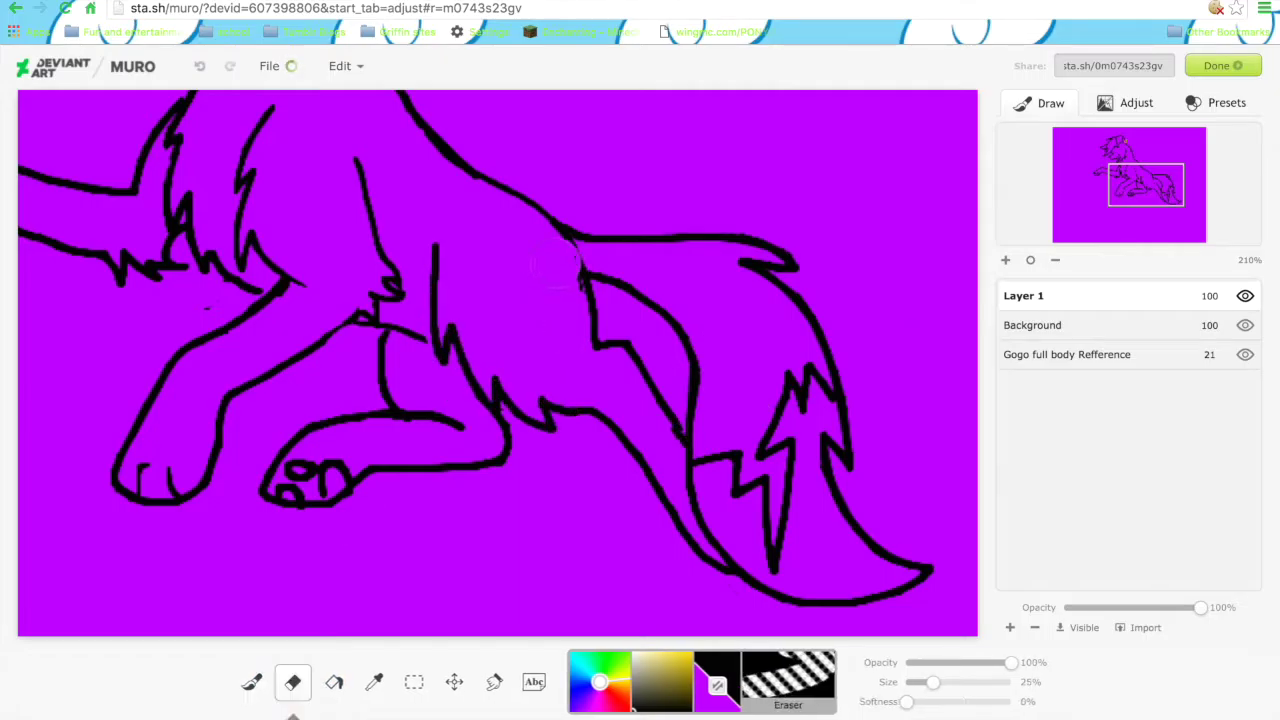
{"action": "key", "text": "b"}
{"action": "left_click_drag", "start_coordinate": [575, 260], "coordinate": [625, 368]}
{"action": "left_click", "coordinate": [1030, 260]}
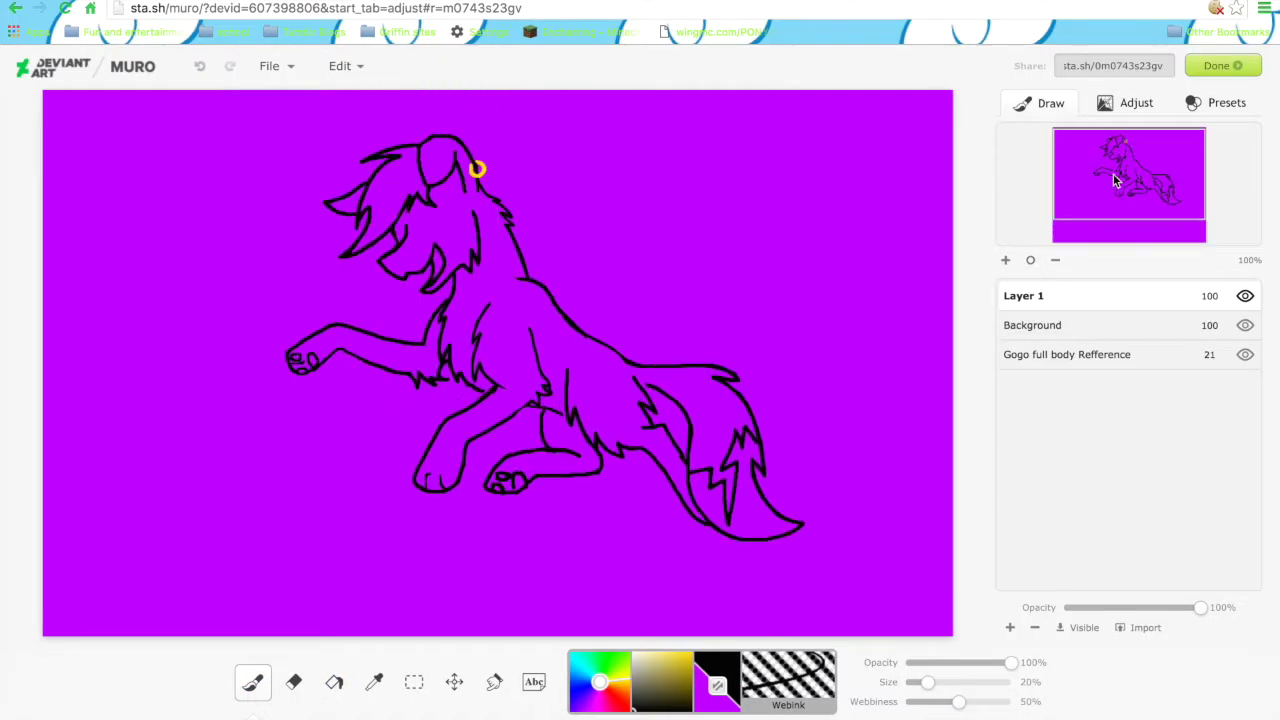
Move the whole line art slightly across the canvas.
{"action": "left_click", "coordinate": [454, 682]}
{"action": "left_click_drag", "start_coordinate": [500, 467], "coordinate": [523, 491]}
{"action": "scroll", "coordinate": [580, 371], "scroll_direction": "down", "scroll_amount": 3}
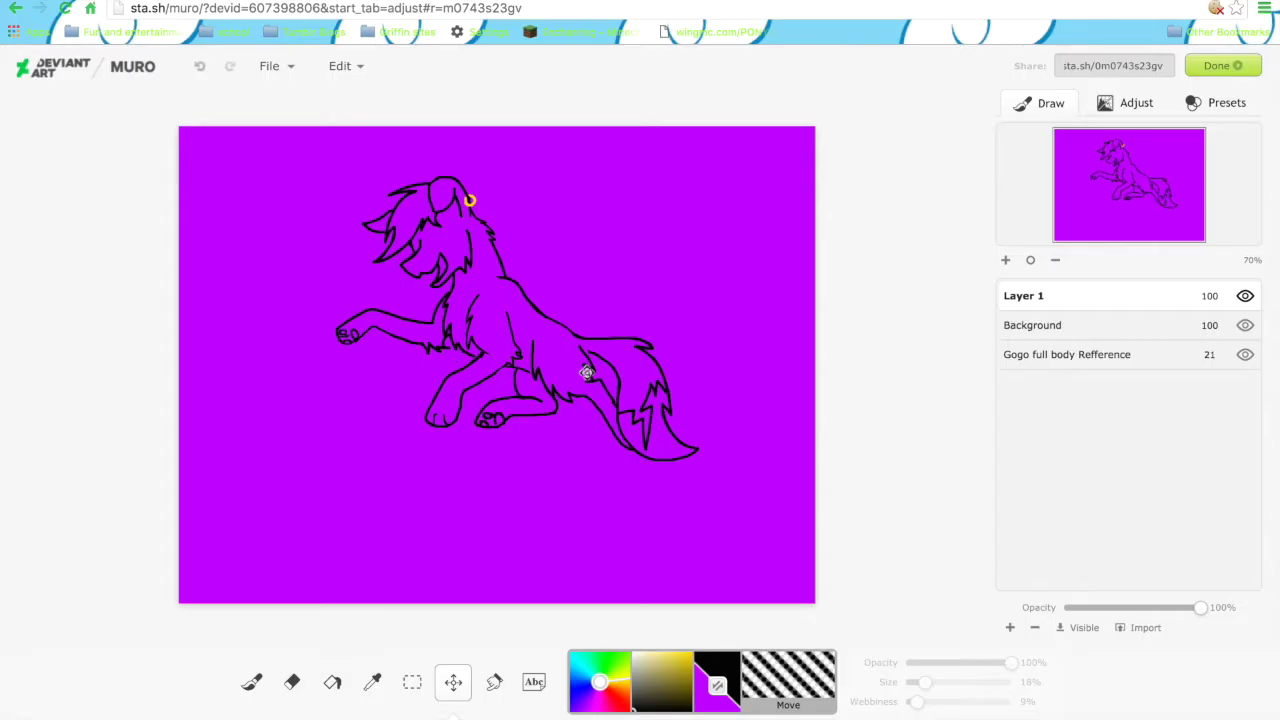
Erase the back outline and redraw it sloping from shoulders to rump, with a new upper tail line running from it.
{"action": "key", "text": "e"}
{"action": "key", "text": "b"}
{"action": "left_click", "coordinate": [1006, 260]}
{"action": "scroll", "coordinate": [1152, 178], "scroll_direction": "up", "scroll_amount": 3}
{"action": "left_click_drag", "start_coordinate": [1150, 178], "coordinate": [1148, 181]}
{"action": "key", "text": "e"}
{"action": "key", "text": "b"}
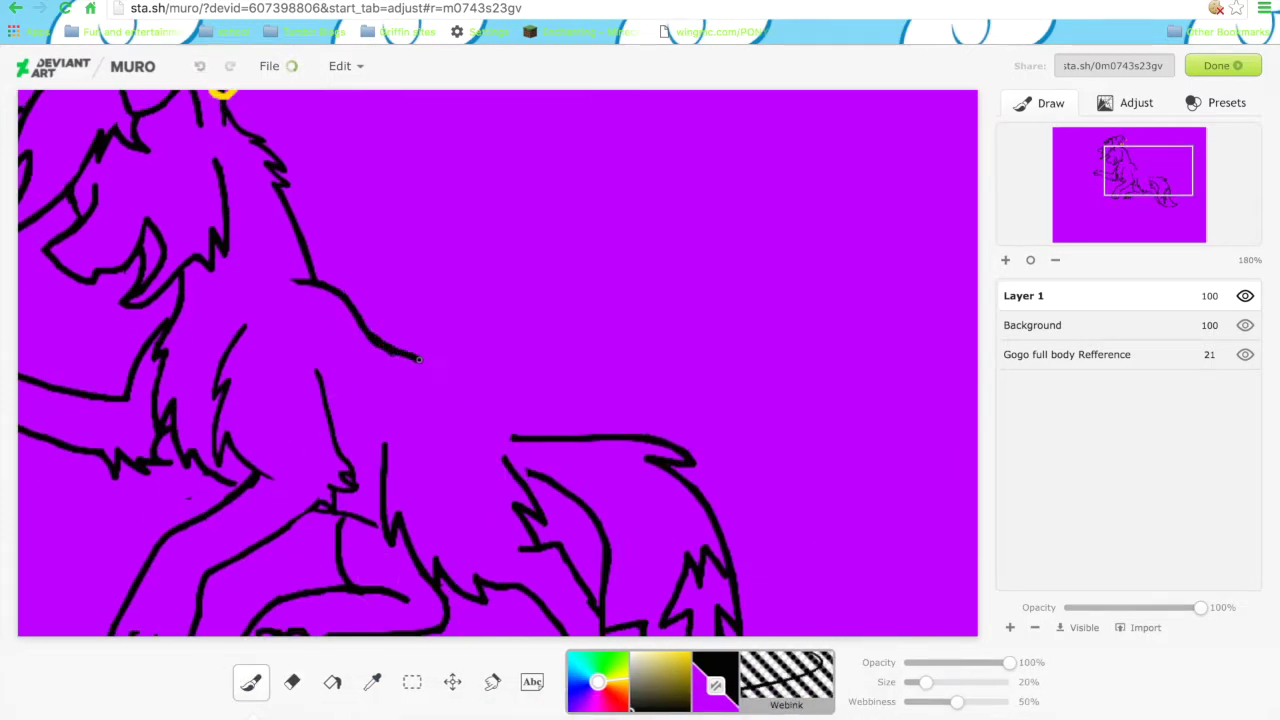
{"action": "key", "text": "e"}
{"action": "key", "text": "b"}
{"action": "left_click_drag", "start_coordinate": [472, 393], "coordinate": [651, 436]}
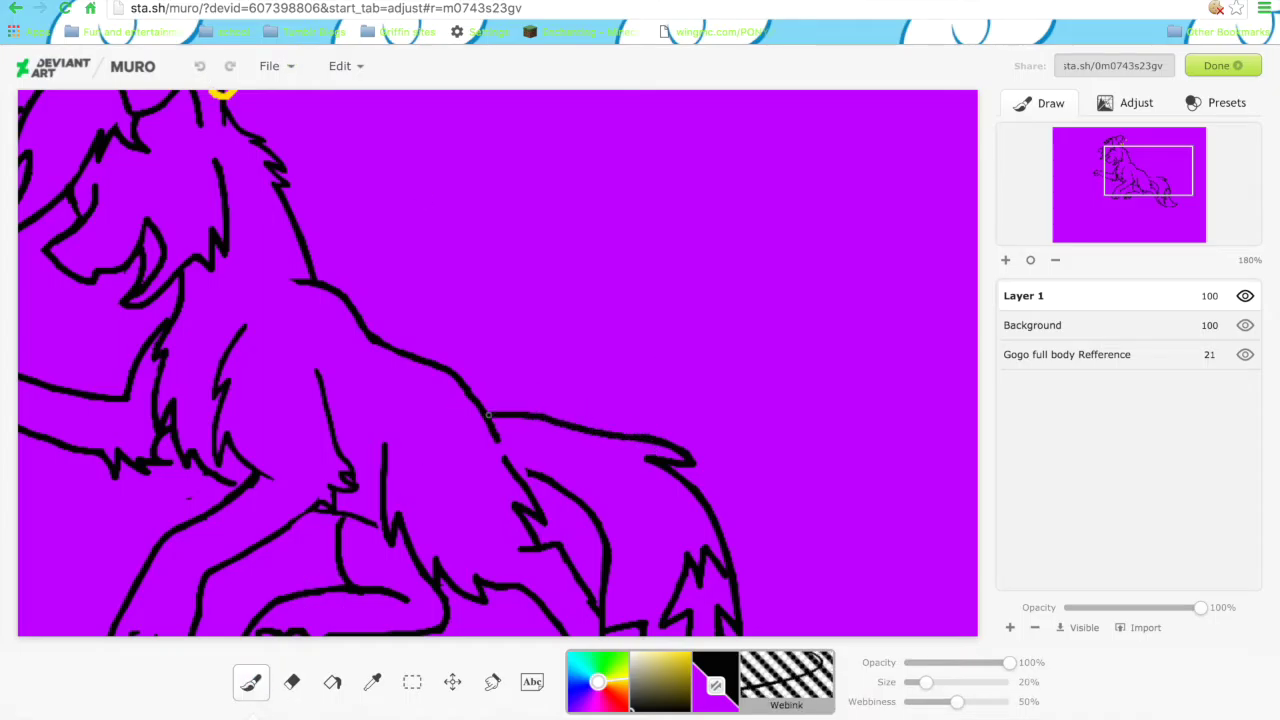
Undo the new upper tail line, and redraw the cut-off ear top, hair tip and raised front paw.
{"action": "key", "text": "ctrl+0"}
{"action": "key", "text": "ctrl+z"}
{"action": "key", "text": "e"}
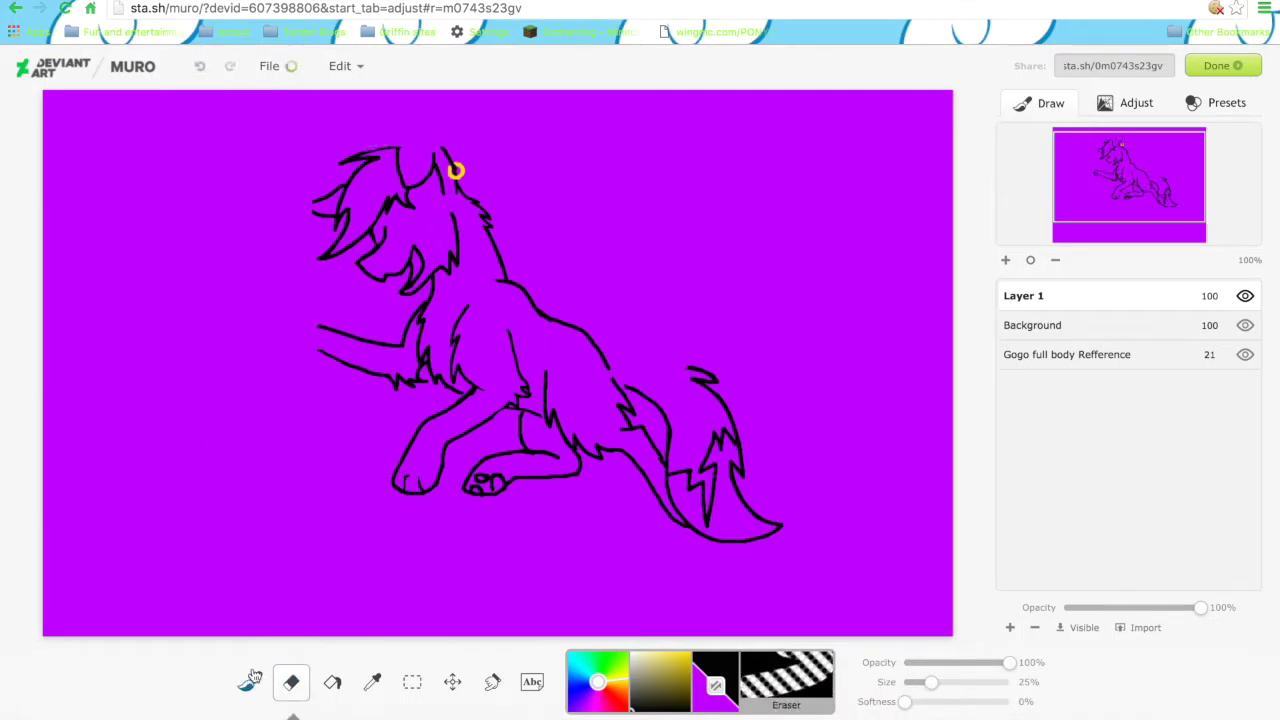
{"action": "left_click", "coordinate": [250, 681]}
{"action": "left_click_drag", "start_coordinate": [318, 326], "coordinate": [318, 367]}
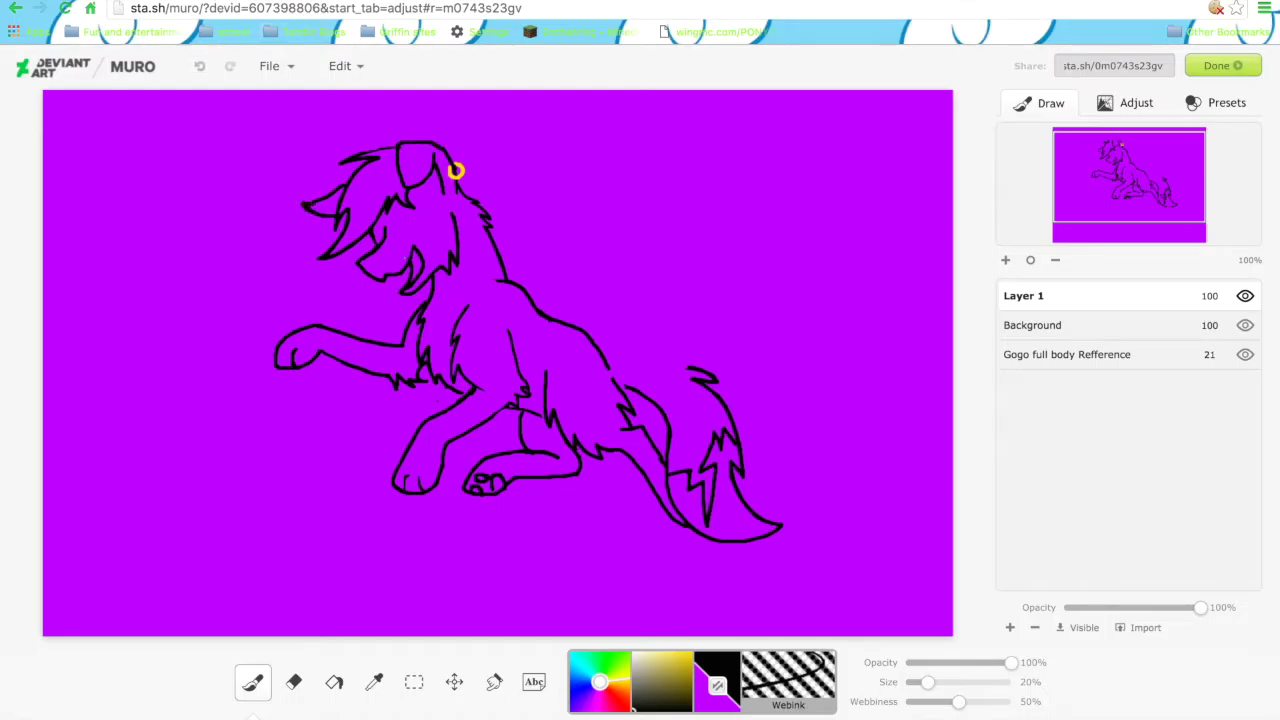
Erase the rump and tail base and redraw them with an arched, tufted tail top, consulting border collie reference photos.
{"action": "key", "text": "e"}
{"action": "left_click_drag", "start_coordinate": [605, 345], "coordinate": [718, 380]}
{"action": "mouse_move", "coordinate": [615, 383]}
{"action": "left_mouse_down"}
{"action": "mouse_move", "coordinate": [581, 329]}
{"action": "mouse_move", "coordinate": [657, 411]}
{"action": "mouse_move", "coordinate": [609, 348]}
{"action": "mouse_move", "coordinate": [628, 384]}
{"action": "mouse_move", "coordinate": [632, 430]}
{"action": "left_mouse_up"}
{"action": "key", "text": "b"}
{"action": "key", "text": "ctrl+z"}
{"action": "left_click_drag", "start_coordinate": [570, 324], "coordinate": [622, 370]}
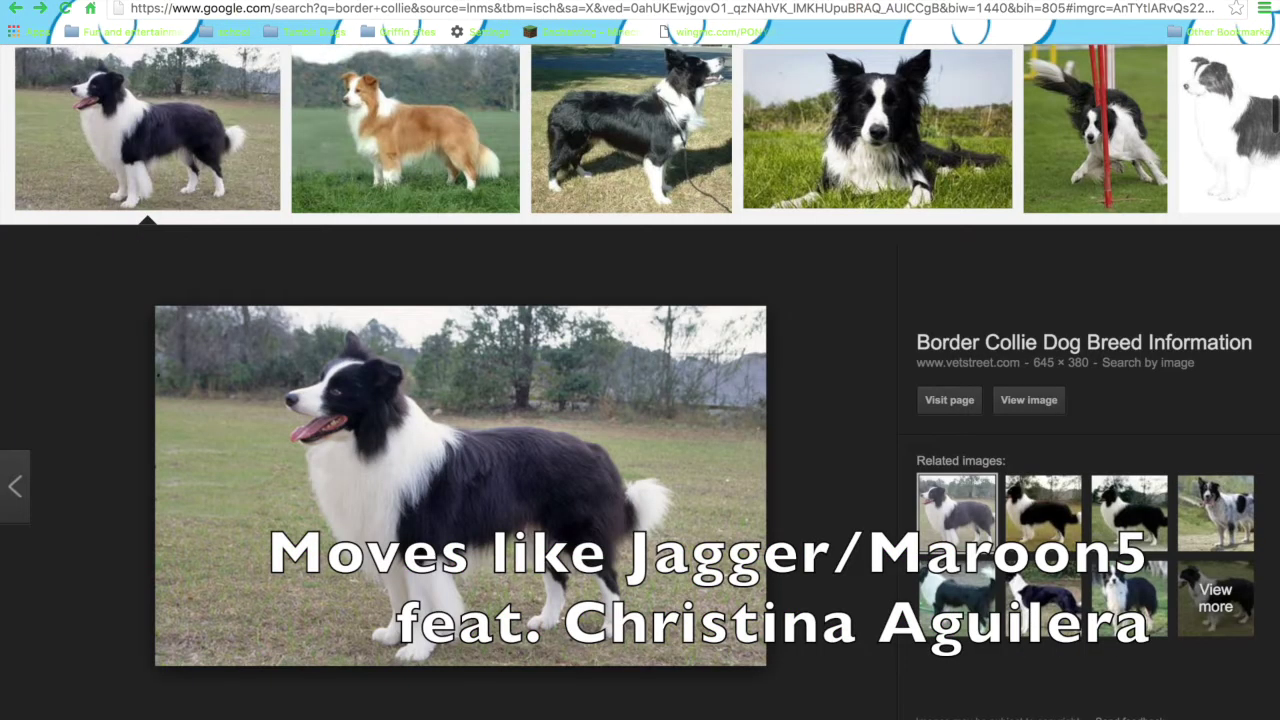
{"action": "key", "text": "Right"}
{"action": "left_click", "coordinate": [1023, 411]}
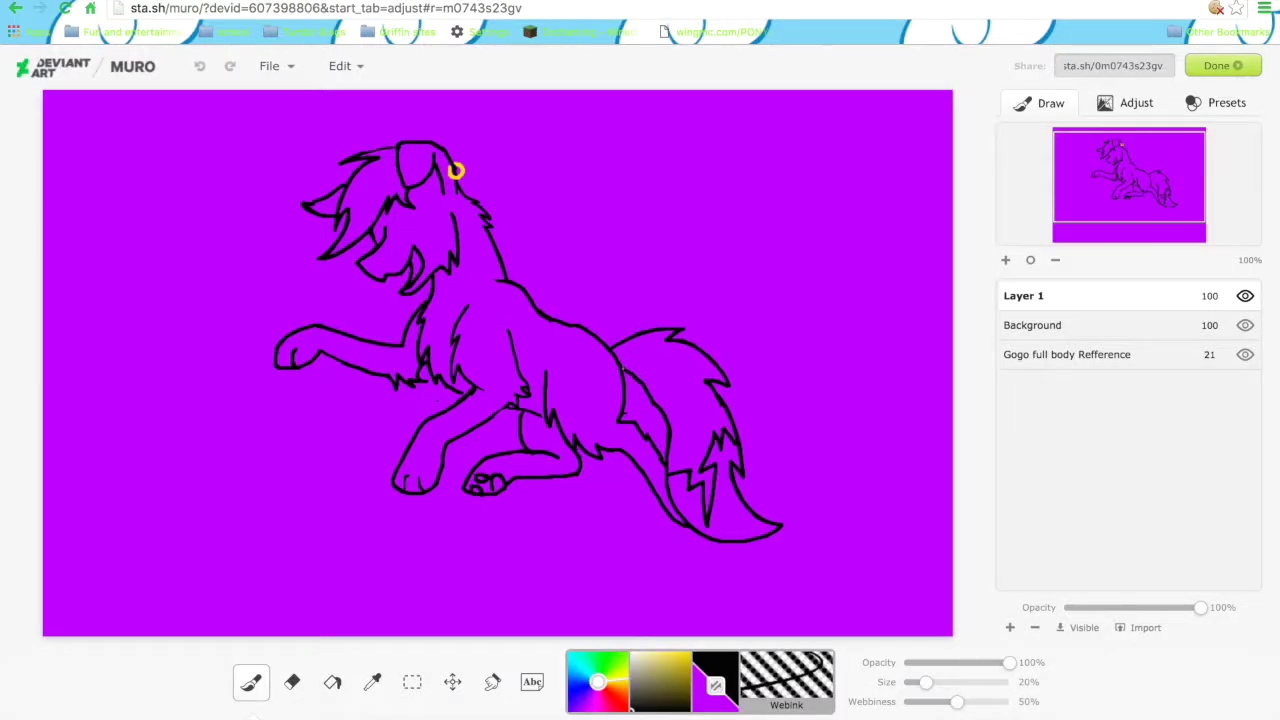
Erase the rump line, rejoin the back to the tail, and draw jagged fur down the back of the thigh.
{"action": "left_click", "coordinate": [292, 682]}
{"action": "left_click", "coordinate": [251, 682]}
{"action": "left_click", "coordinate": [641, 383]}
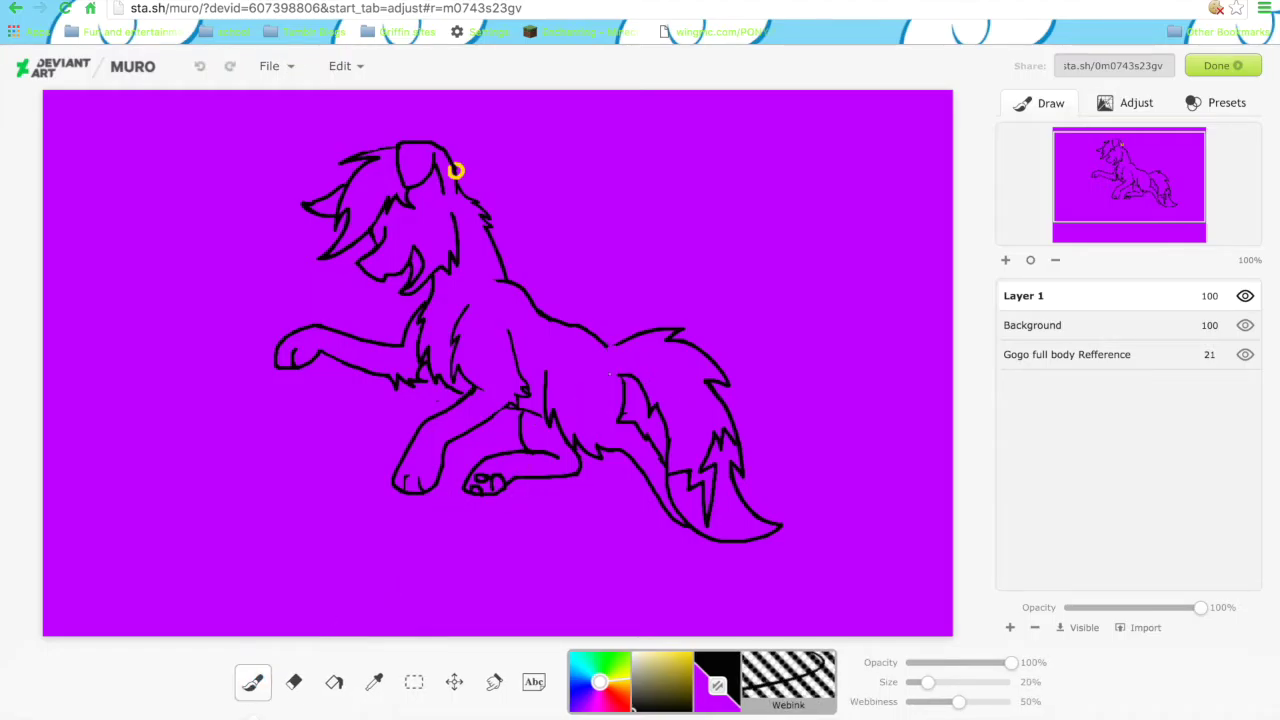
{"action": "left_click", "coordinate": [1006, 260]}
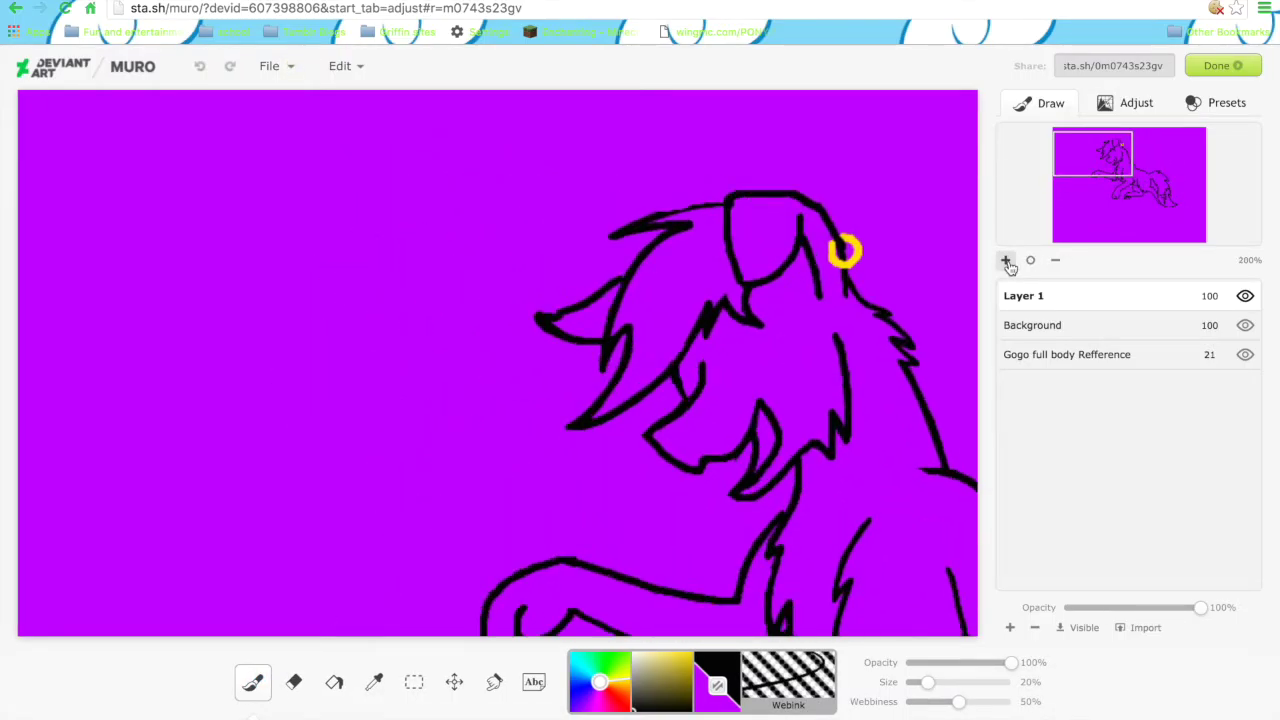
{"action": "left_click", "coordinate": [1138, 180]}
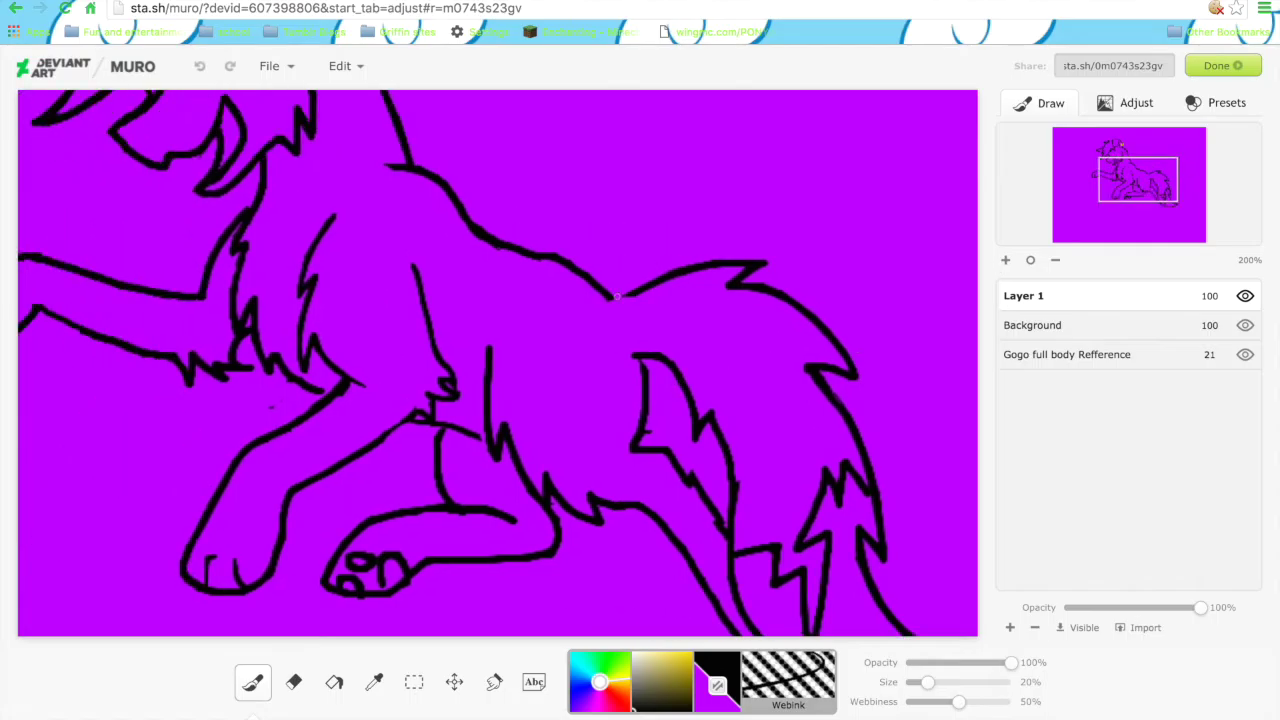
{"action": "key", "text": "e"}
{"action": "key", "text": "b"}
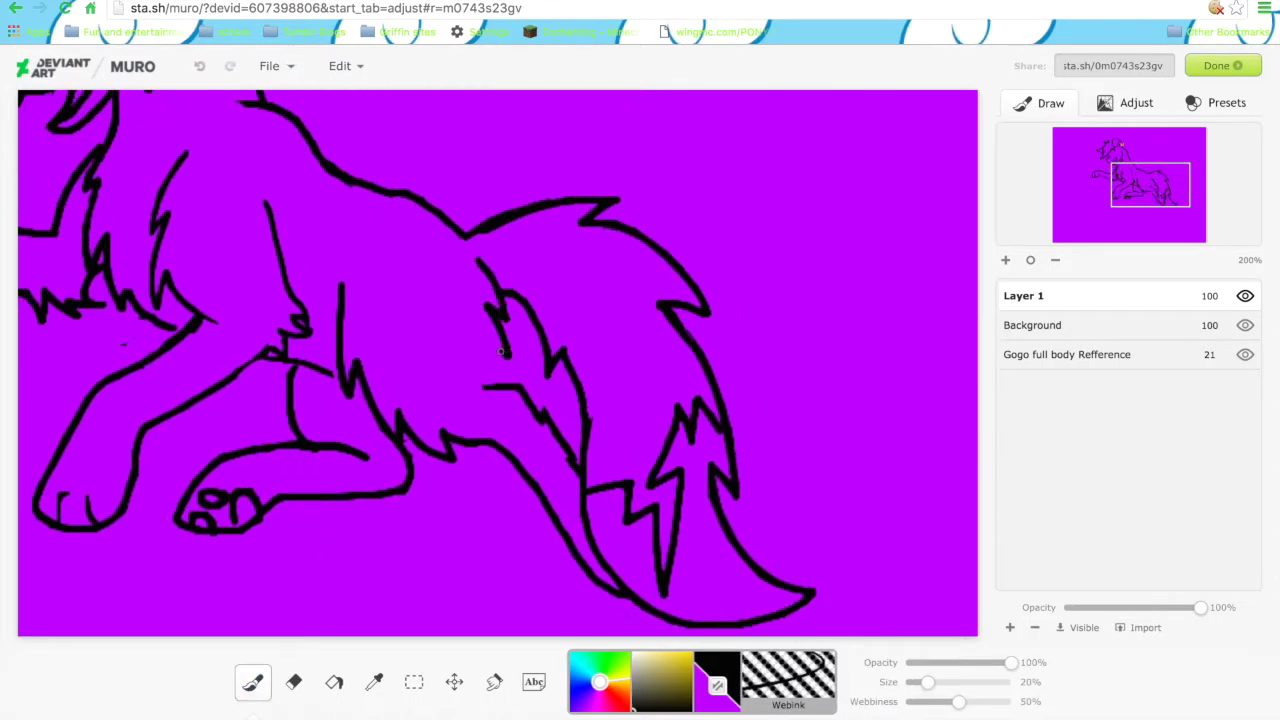
{"action": "key", "text": "e"}
{"action": "key", "text": "b"}
{"action": "left_click_drag", "start_coordinate": [525, 398], "coordinate": [578, 470]}
Erase the tail's underside where the hind leg meets it and redraw it with jagged fur tufts.
{"action": "left_click", "coordinate": [1152, 210]}
{"action": "key", "text": "e"}
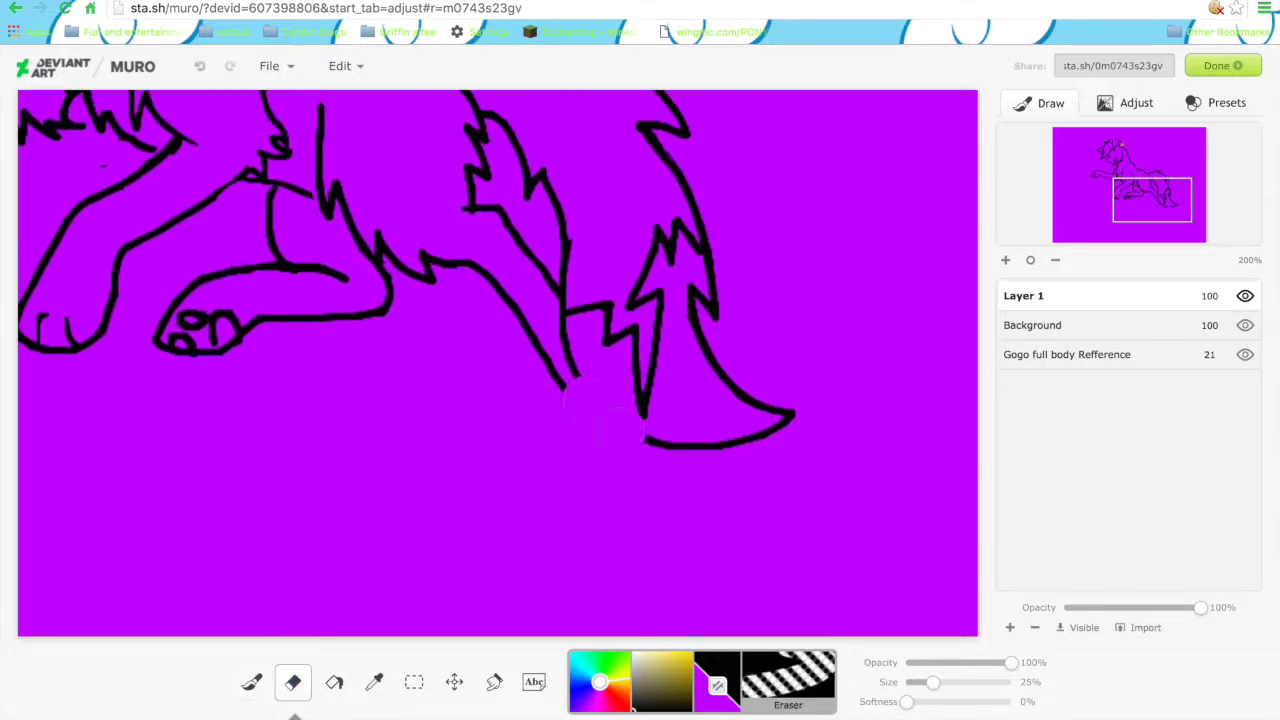
{"action": "left_click_drag", "start_coordinate": [742, 438], "coordinate": [640, 450]}
{"action": "key", "text": "b"}
{"action": "left_click_drag", "start_coordinate": [566, 362], "coordinate": [641, 452]}
{"action": "scroll", "coordinate": [623, 366], "scroll_direction": "down", "scroll_amount": 5}
{"action": "scroll", "coordinate": [886, 177], "scroll_direction": "up", "scroll_amount": 5}
Reduce the eraser size to 7%.
{"action": "key", "text": "e"}
{"action": "key", "text": "bracketleft"}
{"action": "key", "text": "bracketleft"}
{"action": "key", "text": "bracketleft"}
{"action": "key", "text": "bracketleft"}
{"action": "key", "text": "bracketleft"}
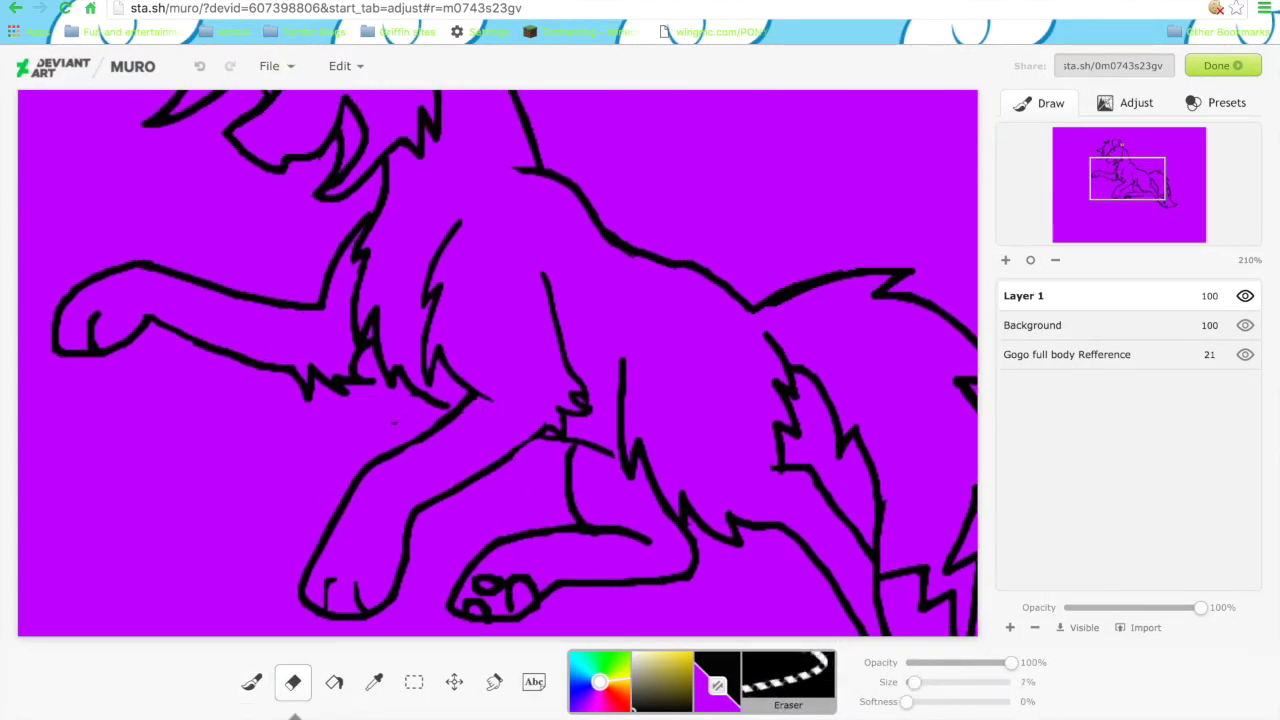
Erase the middle of the back outline and try redrawing it between the shoulders and the tail base.
{"action": "key", "text": "b"}
{"action": "mouse_move", "coordinate": [1125, 182]}
{"action": "left_mouse_down"}
{"action": "mouse_move", "coordinate": [1143, 190]}
{"action": "mouse_move", "coordinate": [1135, 172]}
{"action": "left_mouse_up"}
{"action": "key", "text": "e"}
{"action": "key", "text": "b"}
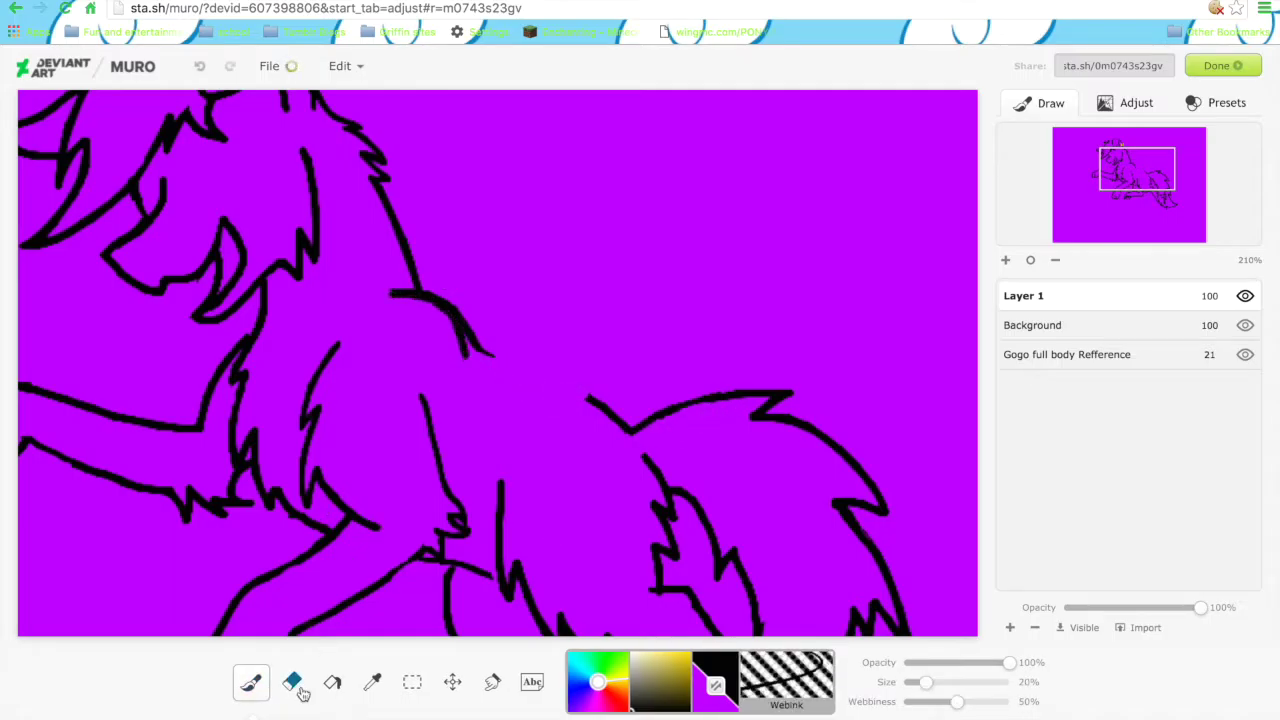
{"action": "left_click", "coordinate": [293, 683]}
{"action": "key", "text": "b"}
{"action": "left_click_drag", "start_coordinate": [595, 403], "coordinate": [515, 354]}
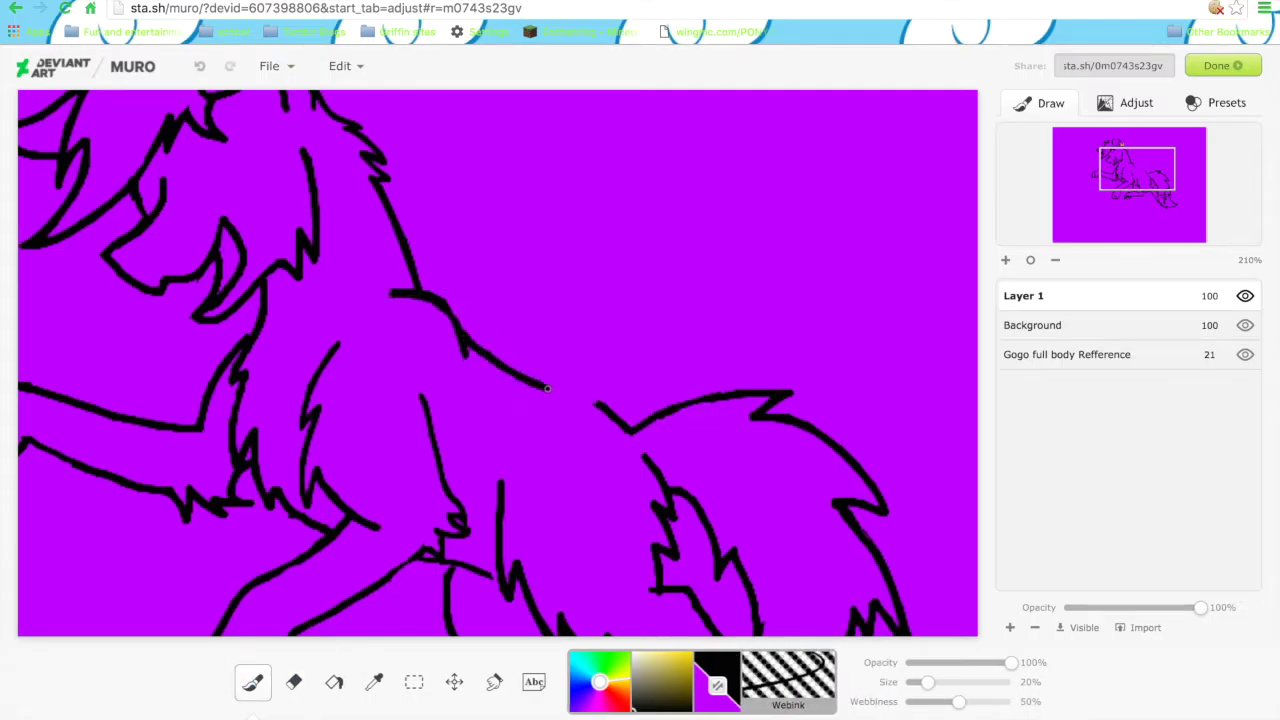
Erase the back outline, redraw it as one smooth slope from neck to tail, and add short strokes at the shoulder.
{"action": "left_click", "coordinate": [290, 683]}
{"action": "mouse_move", "coordinate": [420, 290]}
{"action": "left_mouse_down"}
{"action": "mouse_move", "coordinate": [520, 377]}
{"action": "mouse_move", "coordinate": [630, 432]}
{"action": "left_mouse_up"}
{"action": "key", "text": "b"}
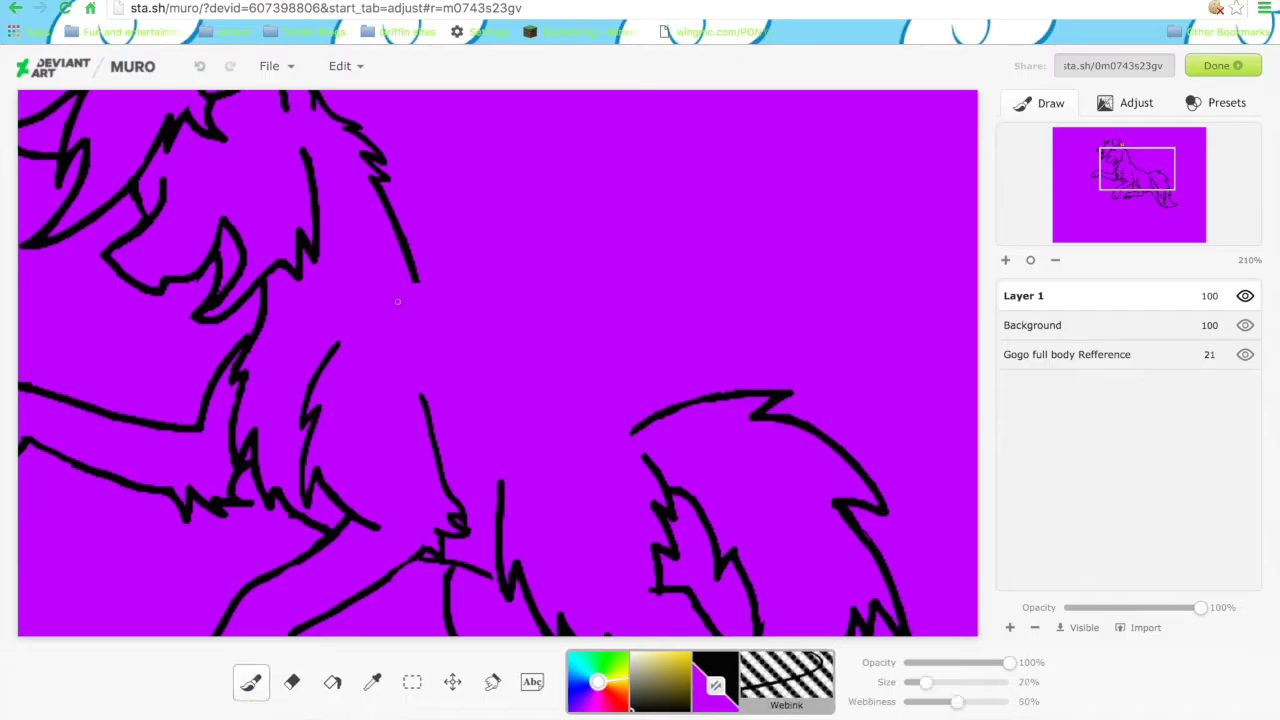
{"action": "scroll", "coordinate": [455, 176], "scroll_direction": "down", "scroll_amount": 5}
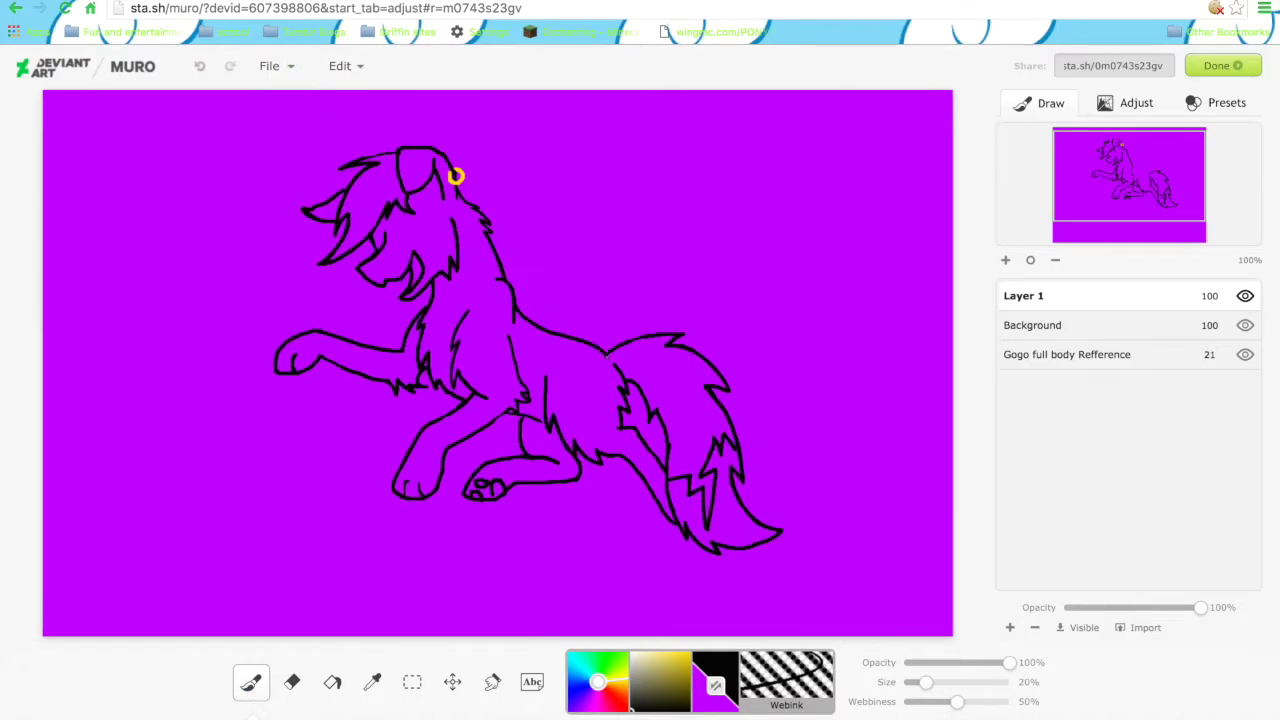
{"action": "key", "text": "e"}
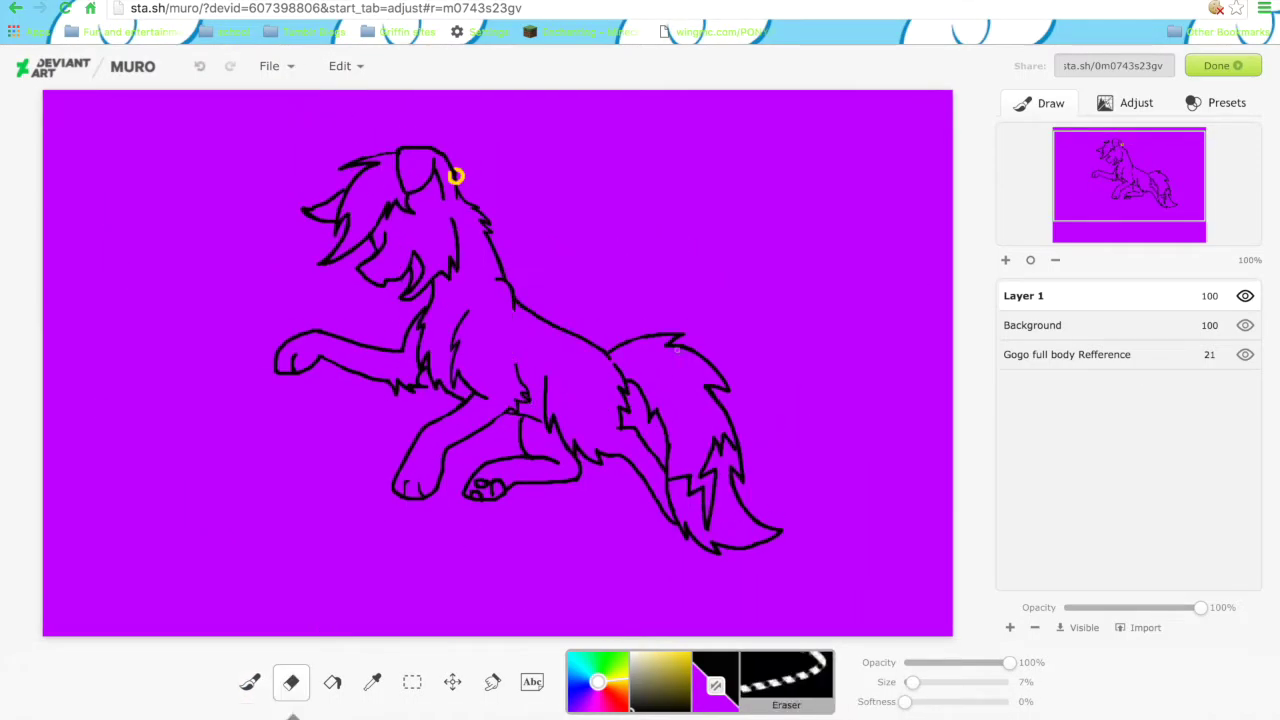
{"action": "key", "text": "b"}
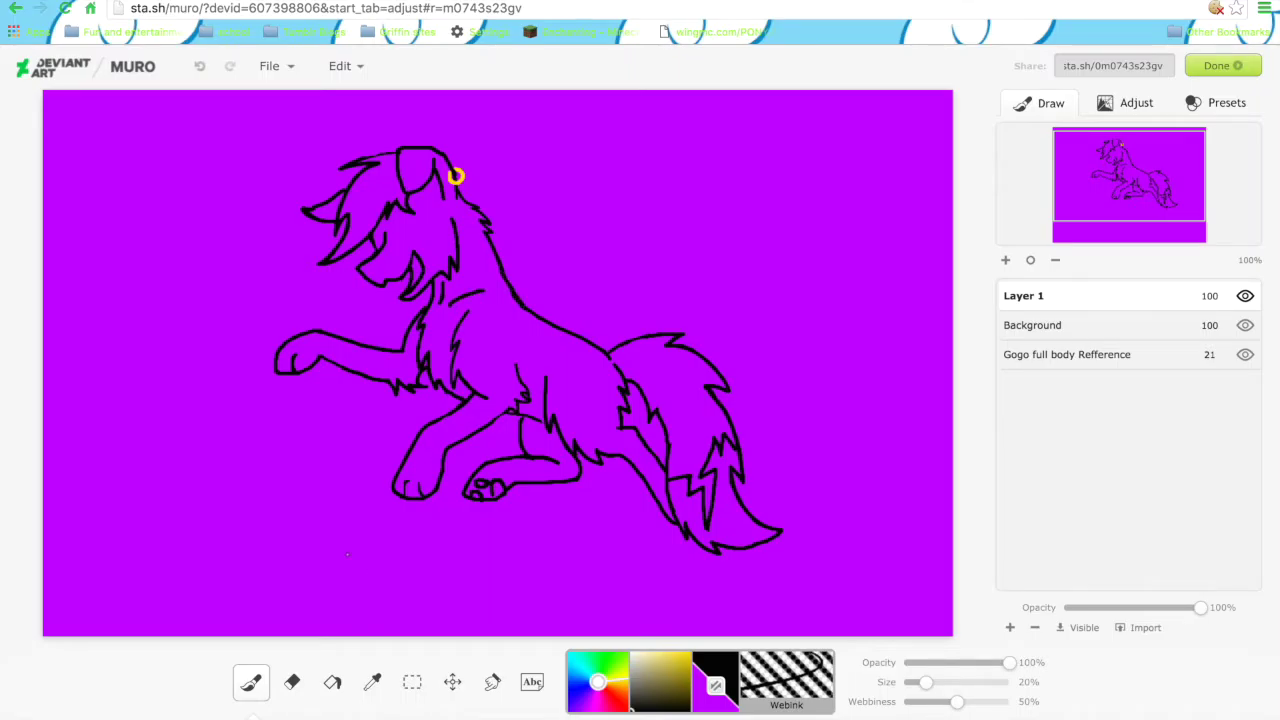
Erase the jagged hair edge between the ear and the eye and redraw it in cleaner points.
{"action": "left_click", "coordinate": [1006, 261]}
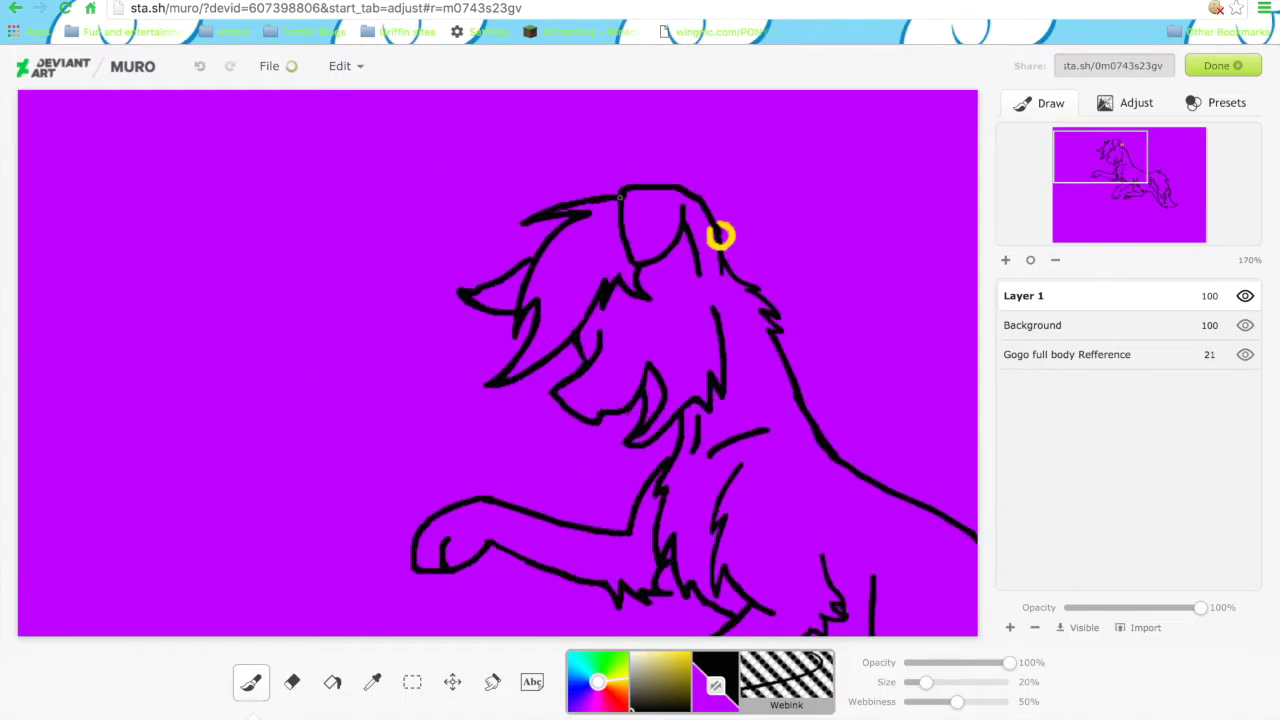
{"action": "key", "text": "e"}
{"action": "key", "text": "ctrl+Tab"}
{"action": "key", "text": "ctrl+shift+Tab"}
{"action": "key", "text": "b"}
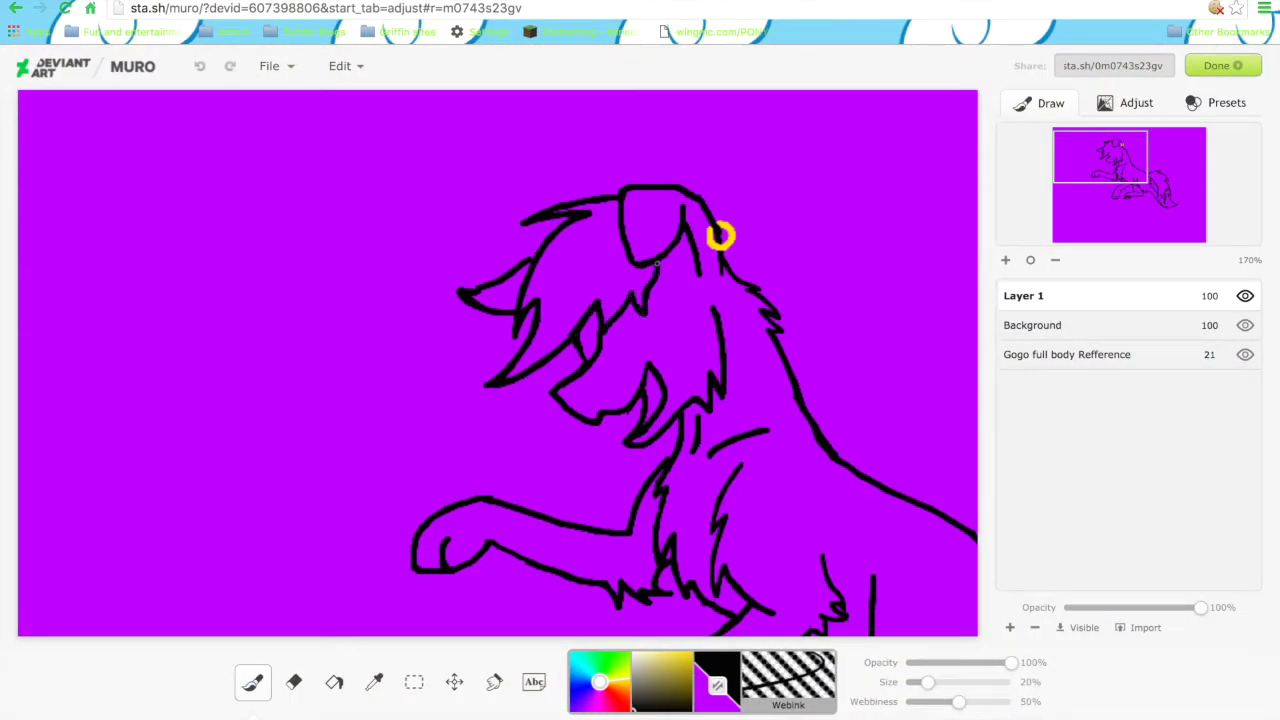
Touch up the rump line where it meets the tail base.
{"action": "key", "text": "e"}
{"action": "left_click", "coordinate": [1123, 171]}
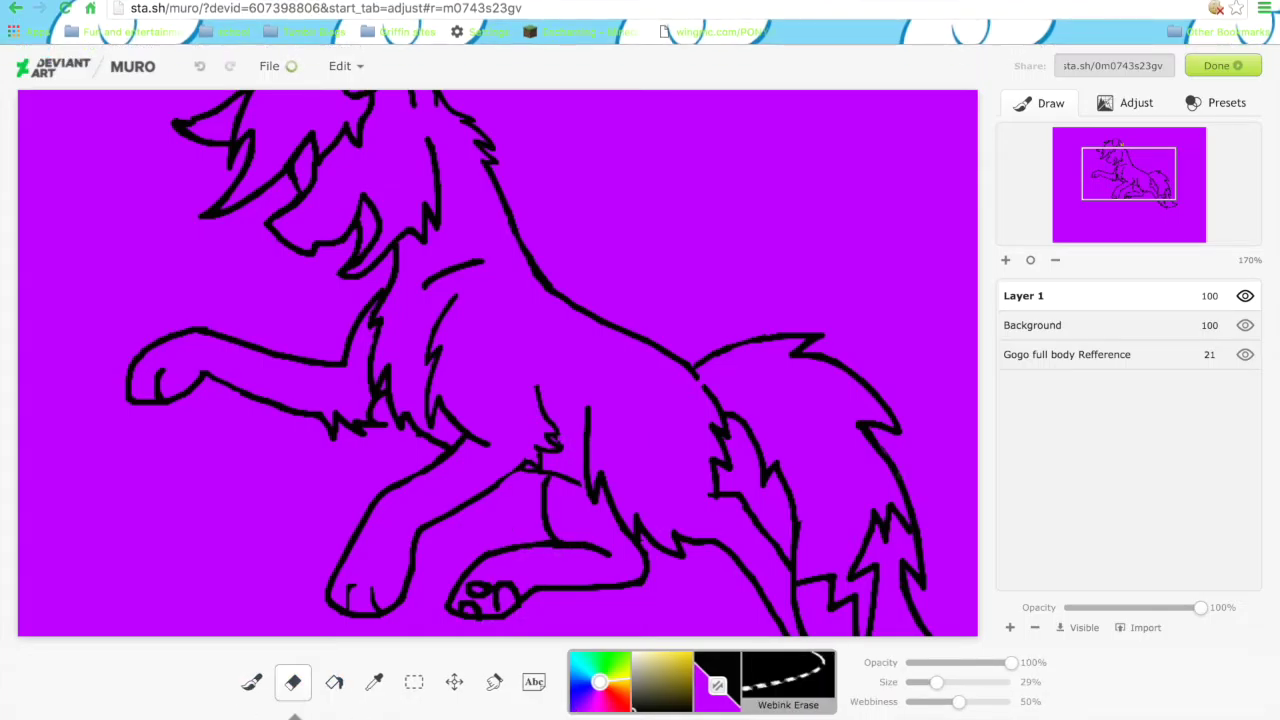
{"action": "key", "text": "b"}
{"action": "mouse_move", "coordinate": [1129, 178]}
{"action": "left_mouse_down"}
{"action": "mouse_move", "coordinate": [1150, 190]}
{"action": "mouse_move", "coordinate": [1138, 190]}
{"action": "left_mouse_up"}
{"action": "left_click", "coordinate": [293, 682]}
{"action": "left_click", "coordinate": [1030, 260]}
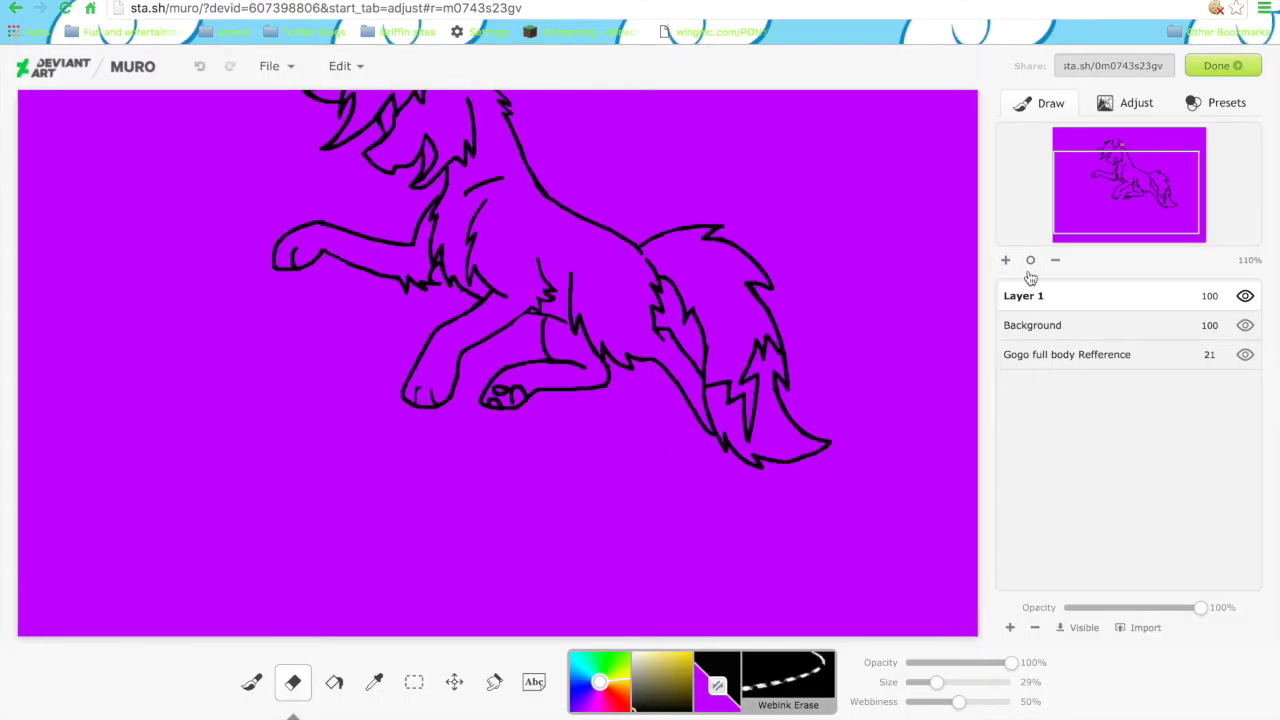
Set up a soft magenta Basic brush for the Background layer with 90% opacity, 100% size and 99% softness.
{"action": "key", "text": "b"}
{"action": "mouse_move", "coordinate": [470, 300]}
{"action": "left_mouse_down"}
{"action": "mouse_move", "coordinate": [480, 320]}
{"action": "mouse_move", "coordinate": [450, 360]}
{"action": "left_mouse_up"}
{"action": "key", "text": "ctrl+z"}
{"action": "left_click_drag", "start_coordinate": [1012, 662], "coordinate": [1002, 662]}
{"action": "left_click_drag", "start_coordinate": [1006, 682], "coordinate": [1012, 682]}
Try painting a soft magenta glow behind the dog, and undo it.
{"action": "left_click_drag", "start_coordinate": [470, 300], "coordinate": [500, 320]}
{"action": "key", "text": "ctrl+z"}
{"action": "mouse_move", "coordinate": [420, 300]}
{"action": "left_mouse_down"}
{"action": "mouse_move", "coordinate": [390, 215]}
{"action": "mouse_move", "coordinate": [430, 310]}
{"action": "mouse_move", "coordinate": [530, 268]}
{"action": "left_mouse_up"}
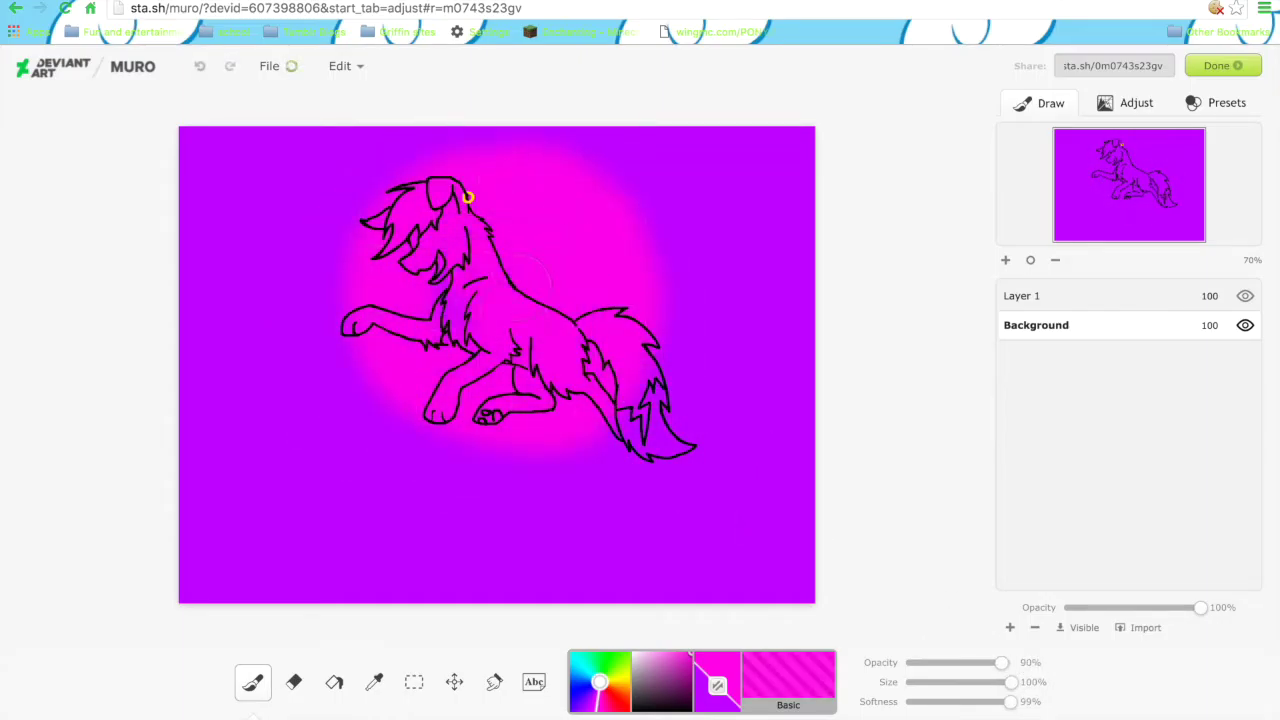
{"action": "key", "text": "ctrl+z"}
Paint a soft yellow ring around the dog at 62% opacity, with a blue ring along its inner side.
{"action": "mouse_move", "coordinate": [443, 143]}
{"action": "left_mouse_down"}
{"action": "mouse_move", "coordinate": [340, 470]}
{"action": "mouse_move", "coordinate": [290, 370]}
{"action": "left_mouse_up"}
{"action": "left_click_drag", "start_coordinate": [400, 160], "coordinate": [300, 300]}
{"action": "left_click_drag", "start_coordinate": [440, 140], "coordinate": [300, 420]}
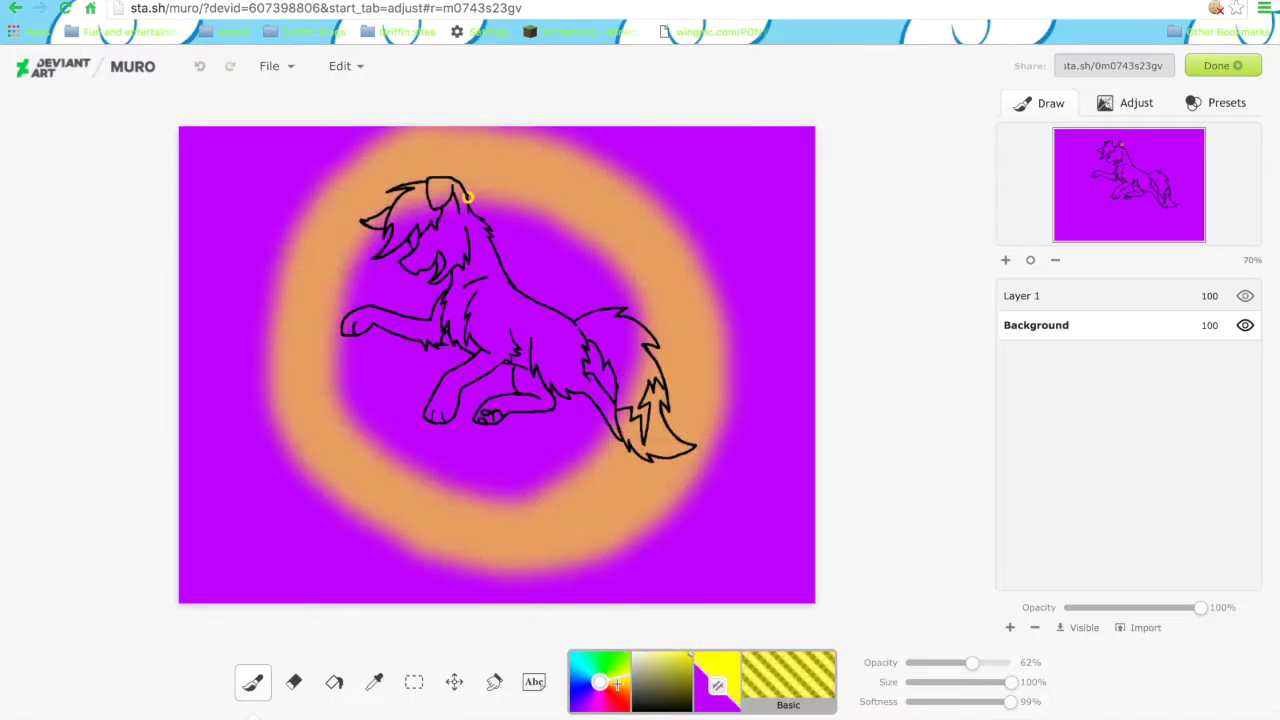
{"action": "left_click", "coordinate": [600, 670]}
{"action": "left_click_drag", "start_coordinate": [560, 480], "coordinate": [350, 250]}
Fill the ring's centre with soft magenta at 98% opacity, and trim the ring's outer edge with the purple background colour.
{"action": "left_click", "coordinate": [600, 670]}
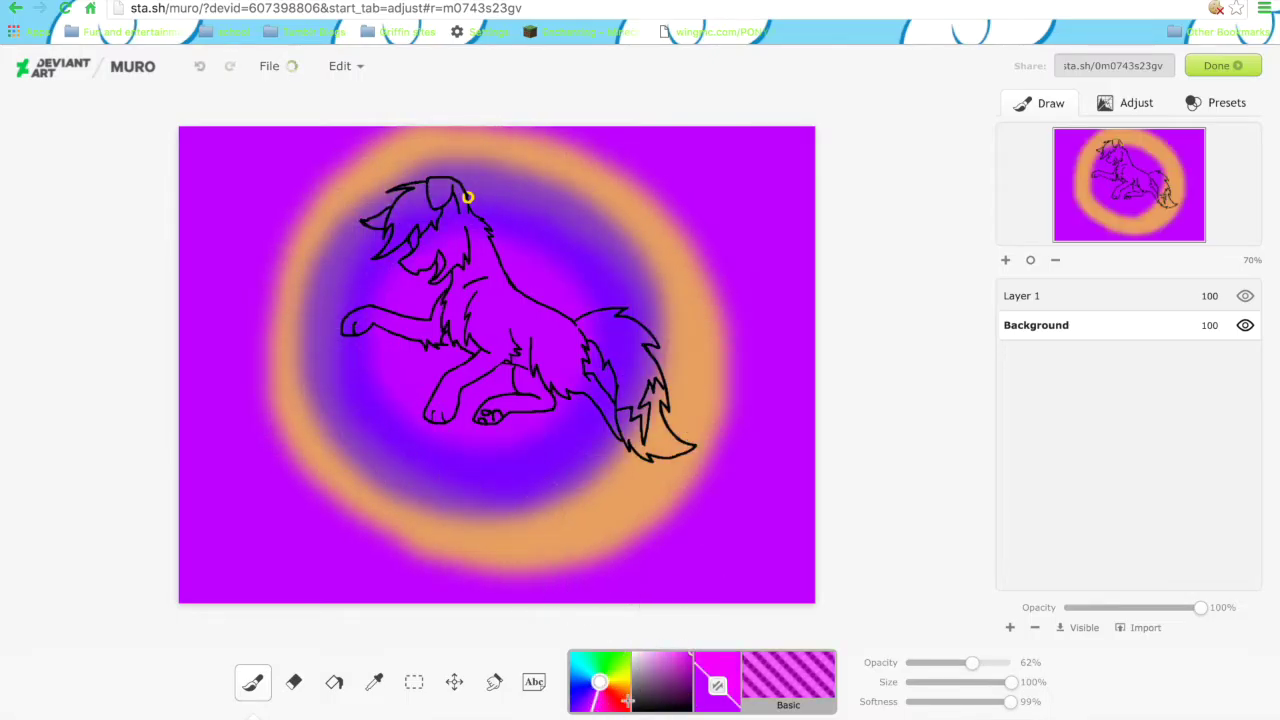
{"action": "left_click_drag", "start_coordinate": [972, 662], "coordinate": [1010, 662]}
{"action": "left_click_drag", "start_coordinate": [420, 250], "coordinate": [460, 460]}
{"action": "left_click_drag", "start_coordinate": [400, 220], "coordinate": [560, 380]}
{"action": "left_click_drag", "start_coordinate": [460, 570], "coordinate": [670, 500]}
{"action": "left_click_drag", "start_coordinate": [700, 220], "coordinate": [400, 560]}
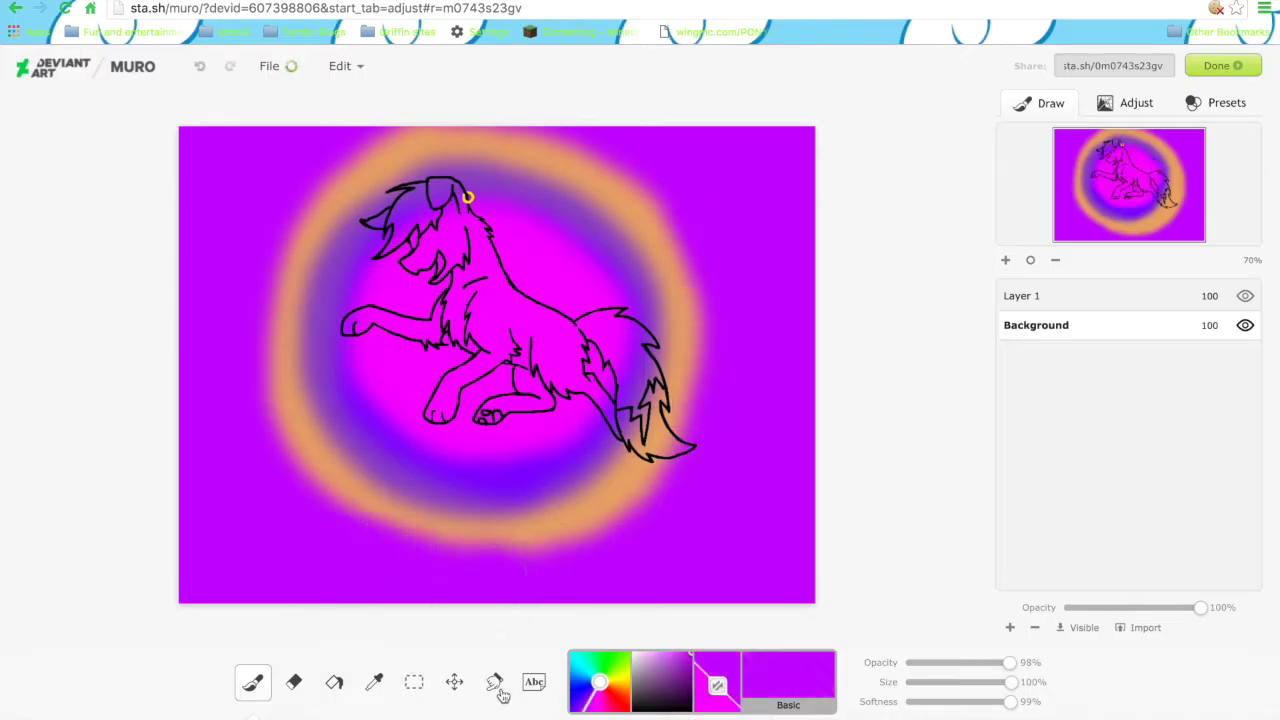
Smear the outer edge of the orange ring with the Blending tool.
{"action": "left_click", "coordinate": [494, 682]}
{"action": "mouse_move", "coordinate": [600, 480]}
{"action": "left_mouse_down"}
{"action": "mouse_move", "coordinate": [720, 320]}
{"action": "mouse_move", "coordinate": [550, 150]}
{"action": "left_mouse_up"}
{"action": "left_click_drag", "start_coordinate": [680, 200], "coordinate": [660, 440]}
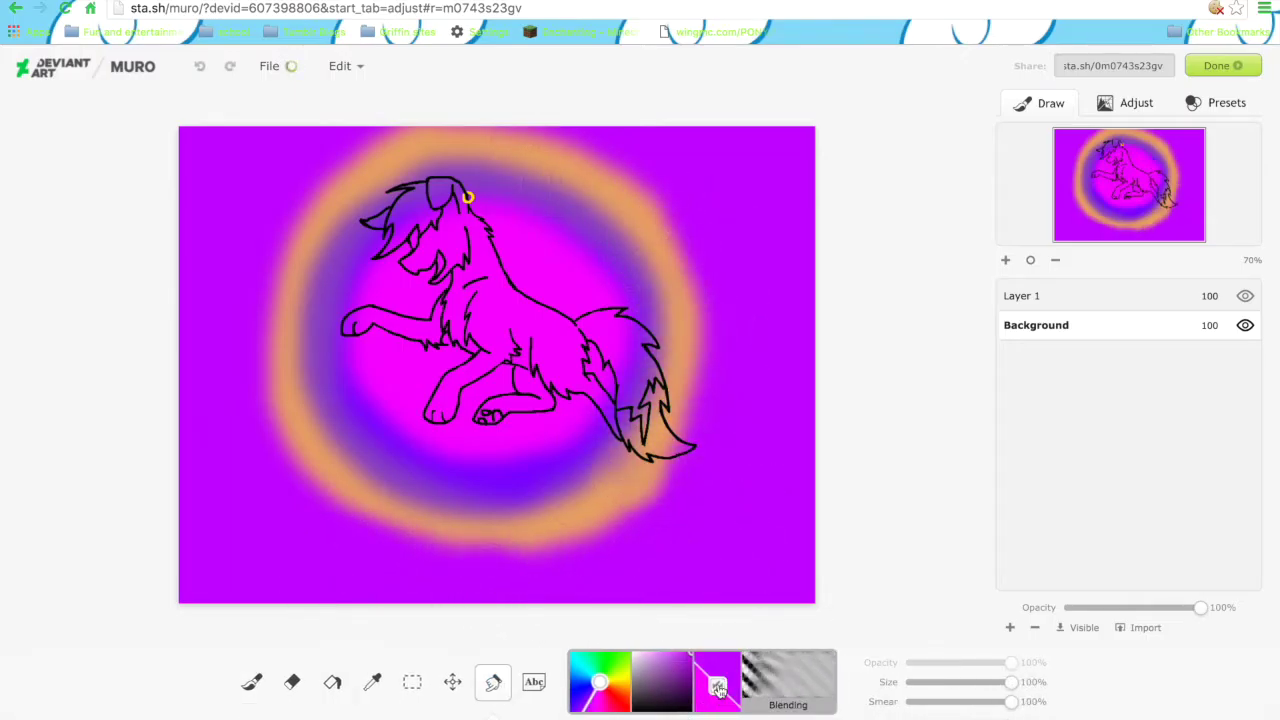
Paint a lighter pink glow in the middle of the magenta centre behind the dog.
{"action": "left_click", "coordinate": [250, 682]}
{"action": "left_click_drag", "start_coordinate": [420, 250], "coordinate": [530, 370]}
{"action": "left_click_drag", "start_coordinate": [400, 230], "coordinate": [570, 415]}
Paint a soft blue glow with a light blue border in the canvas's lower-right corner.
{"action": "left_click", "coordinate": [582, 660]}
{"action": "left_click_drag", "start_coordinate": [740, 560], "coordinate": [790, 440]}
{"action": "left_click_drag", "start_coordinate": [760, 540], "coordinate": [800, 460]}
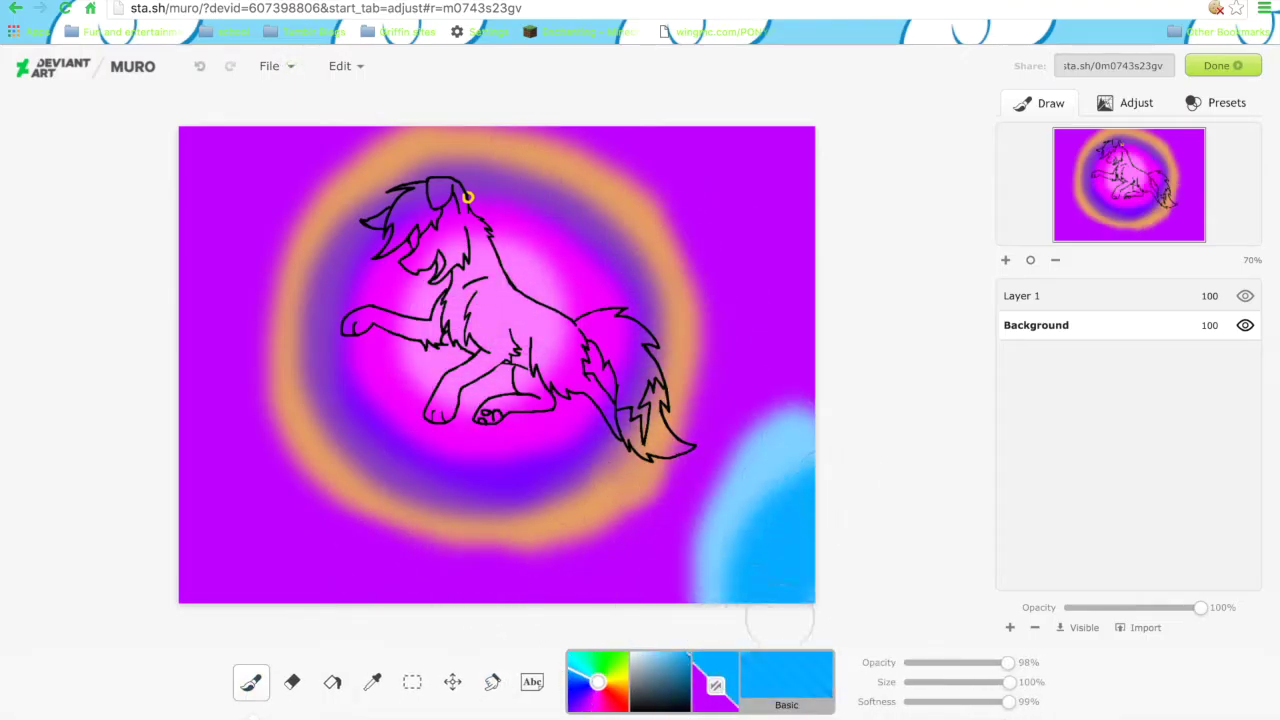
Set the brush size to 69% and paint violet-blue and pale blue bands around the blue corner glow.
{"action": "left_click", "coordinate": [598, 682]}
{"action": "left_click_drag", "start_coordinate": [1008, 682], "coordinate": [977, 682]}
{"action": "left_click_drag", "start_coordinate": [720, 380], "coordinate": [680, 550]}
{"action": "left_click", "coordinate": [655, 665]}
{"action": "left_click_drag", "start_coordinate": [760, 500], "coordinate": [790, 410]}
{"action": "left_click_drag", "start_coordinate": [700, 600], "coordinate": [710, 480]}
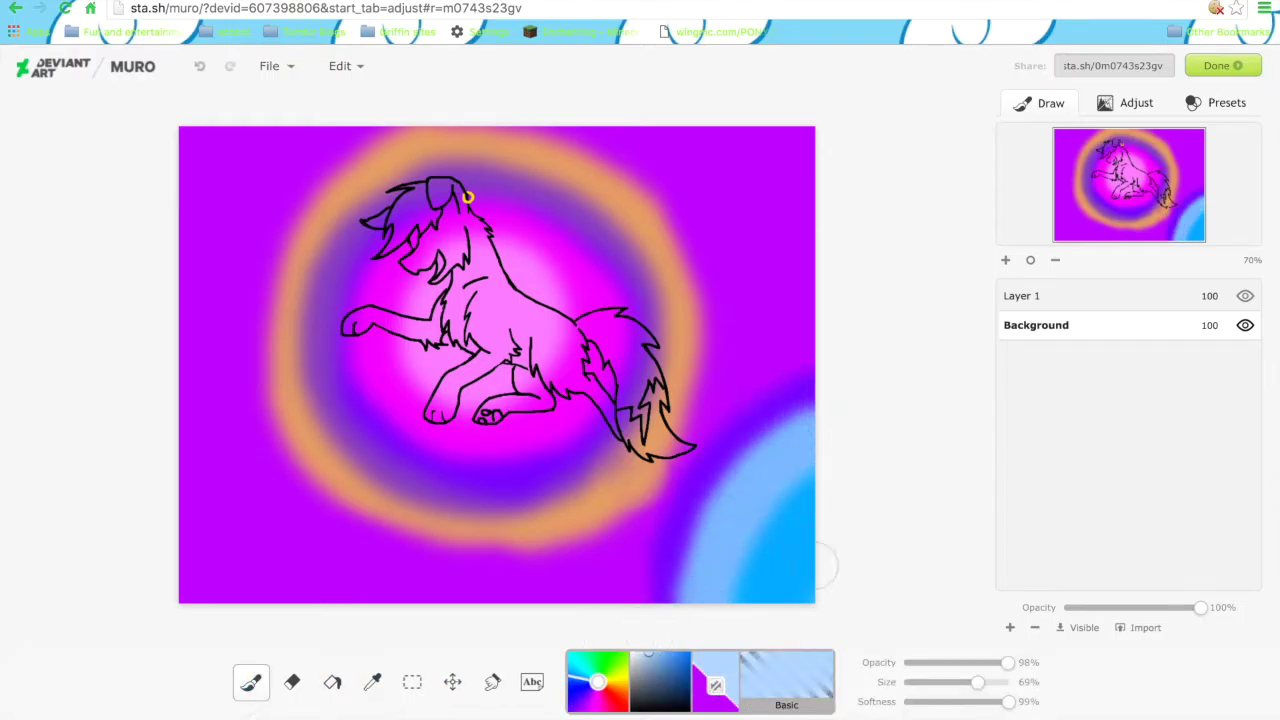
Paint a pale blue centre in the canvas's lower-right glow and a red, orange and yellow glow in its lower-left corner.
{"action": "left_click_drag", "start_coordinate": [800, 600], "coordinate": [780, 510]}
{"action": "left_click", "coordinate": [612, 690]}
{"action": "left_click", "coordinate": [662, 680]}
{"action": "left_click", "coordinate": [686, 656]}
{"action": "left_click_drag", "start_coordinate": [200, 500], "coordinate": [260, 590]}
{"action": "left_click", "coordinate": [600, 665]}
{"action": "left_click_drag", "start_coordinate": [190, 490], "coordinate": [300, 590]}
{"action": "left_click", "coordinate": [596, 664]}
{"action": "left_click_drag", "start_coordinate": [200, 560], "coordinate": [260, 600]}
Paint a two-tone green glow in the canvas's upper-left corner and a two-tone violet glow in its upper-right corner.
{"action": "left_click", "coordinate": [580, 684]}
{"action": "mouse_move", "coordinate": [190, 140]}
{"action": "left_mouse_down"}
{"action": "mouse_move", "coordinate": [260, 180]}
{"action": "mouse_move", "coordinate": [160, 175]}
{"action": "left_mouse_up"}
{"action": "left_click", "coordinate": [669, 669]}
{"action": "left_click", "coordinate": [715, 685]}
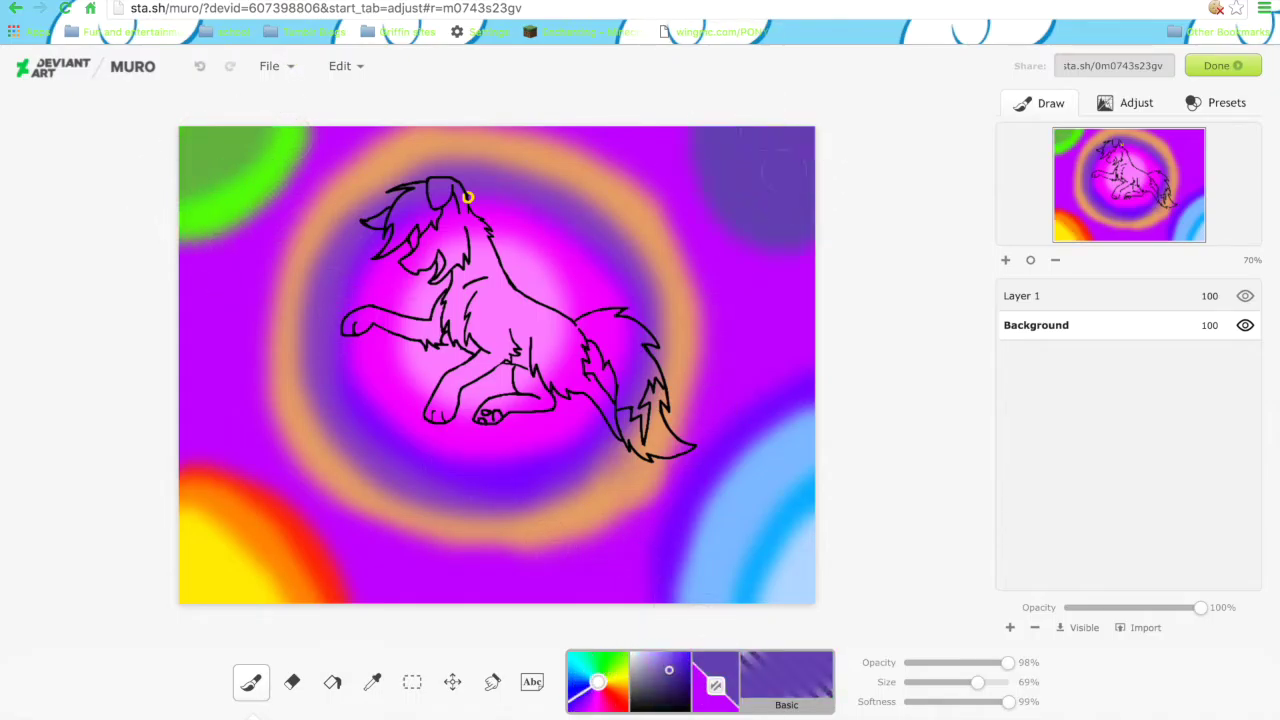
{"action": "left_click_drag", "start_coordinate": [730, 150], "coordinate": [790, 200]}
{"action": "left_click", "coordinate": [786, 680]}
{"action": "left_click", "coordinate": [786, 680]}
{"action": "left_click_drag", "start_coordinate": [257, 530], "coordinate": [700, 470]}
{"action": "key", "text": "ctrl+z"}
{"action": "left_click", "coordinate": [660, 672]}
{"action": "left_click", "coordinate": [786, 680]}
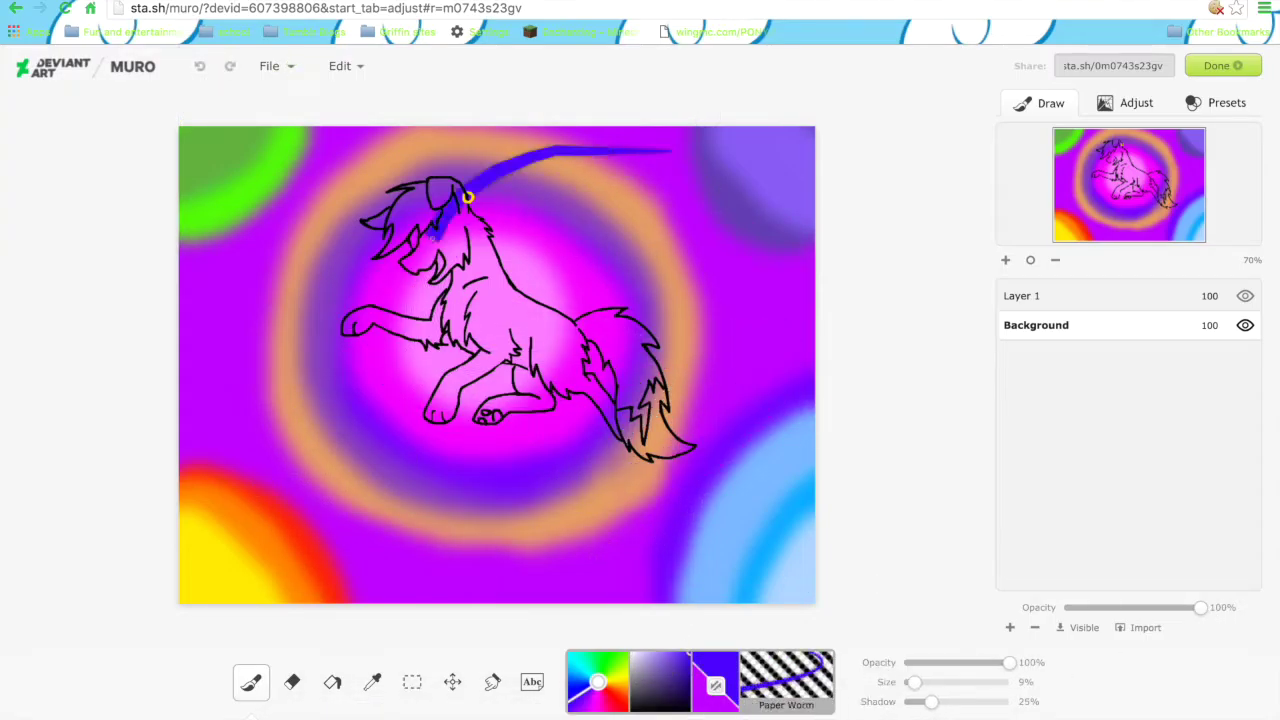
{"action": "left_click_drag", "start_coordinate": [200, 250], "coordinate": [680, 300]}
{"action": "key", "text": "ctrl+z"}
Paint a white bubble cloud around the ring's lower and outer side with the Dr Pepper brush at 29% opacity and 55% size.
{"action": "key", "text": "x"}
{"action": "mouse_move", "coordinate": [957, 701]}
{"action": "left_mouse_down"}
{"action": "mouse_move", "coordinate": [1010, 701]}
{"action": "mouse_move", "coordinate": [926, 682]}
{"action": "left_mouse_up"}
{"action": "left_click_drag", "start_coordinate": [188, 545], "coordinate": [828, 266]}
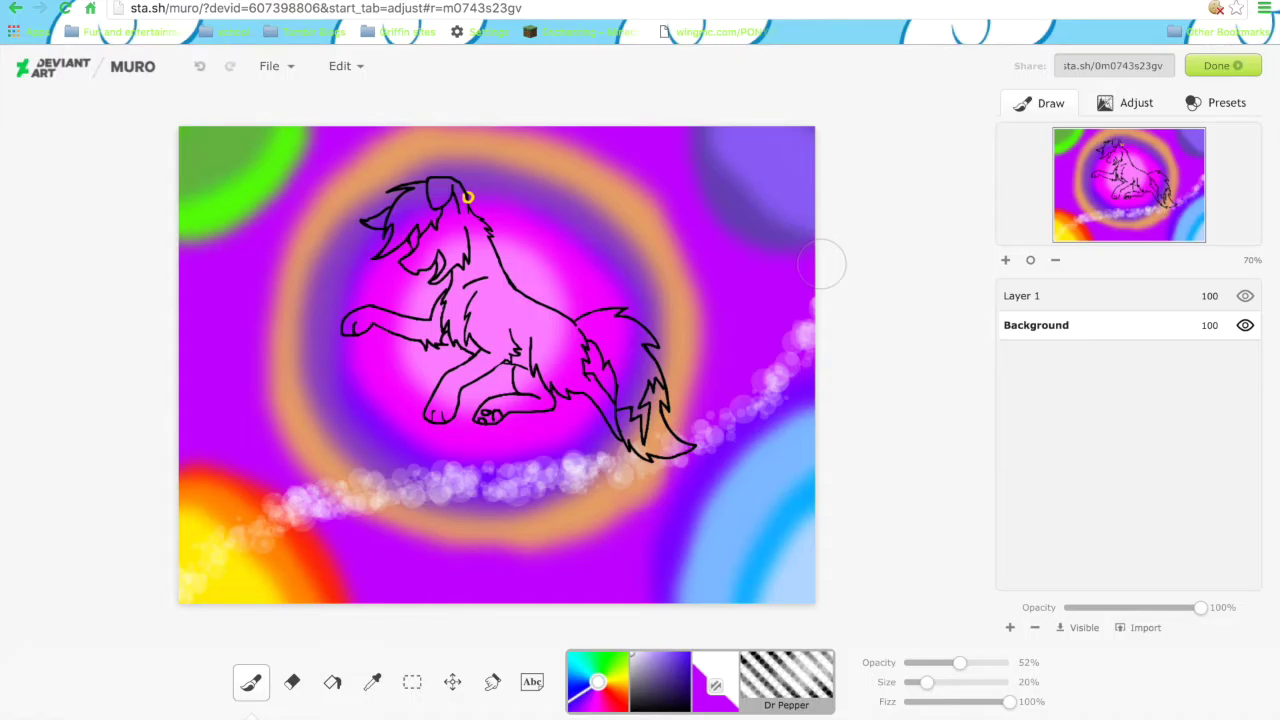
{"action": "key", "text": "ctrl+z"}
{"action": "left_click_drag", "start_coordinate": [580, 225], "coordinate": [127, 714]}
{"action": "key", "text": "ctrl+z"}
{"action": "mouse_move", "coordinate": [959, 662]}
{"action": "left_mouse_down"}
{"action": "mouse_move", "coordinate": [973, 662]}
{"action": "mouse_move", "coordinate": [950, 682]}
{"action": "mouse_move", "coordinate": [995, 683]}
{"action": "mouse_move", "coordinate": [971, 686]}
{"action": "mouse_move", "coordinate": [955, 662]}
{"action": "mouse_move", "coordinate": [935, 662]}
{"action": "mouse_move", "coordinate": [963, 686]}
{"action": "left_mouse_up"}
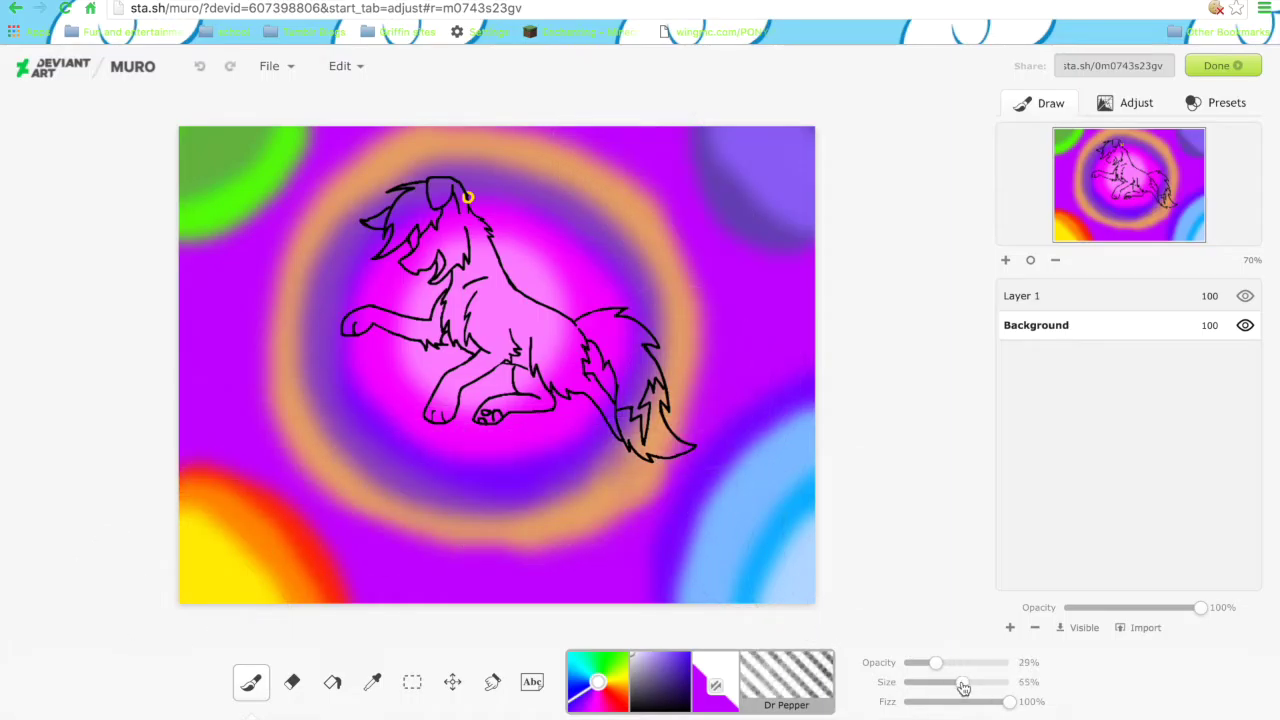
{"action": "mouse_move", "coordinate": [210, 440]}
{"action": "left_mouse_down"}
{"action": "mouse_move", "coordinate": [400, 445]}
{"action": "mouse_move", "coordinate": [686, 490]}
{"action": "mouse_move", "coordinate": [700, 150]}
{"action": "left_mouse_up"}
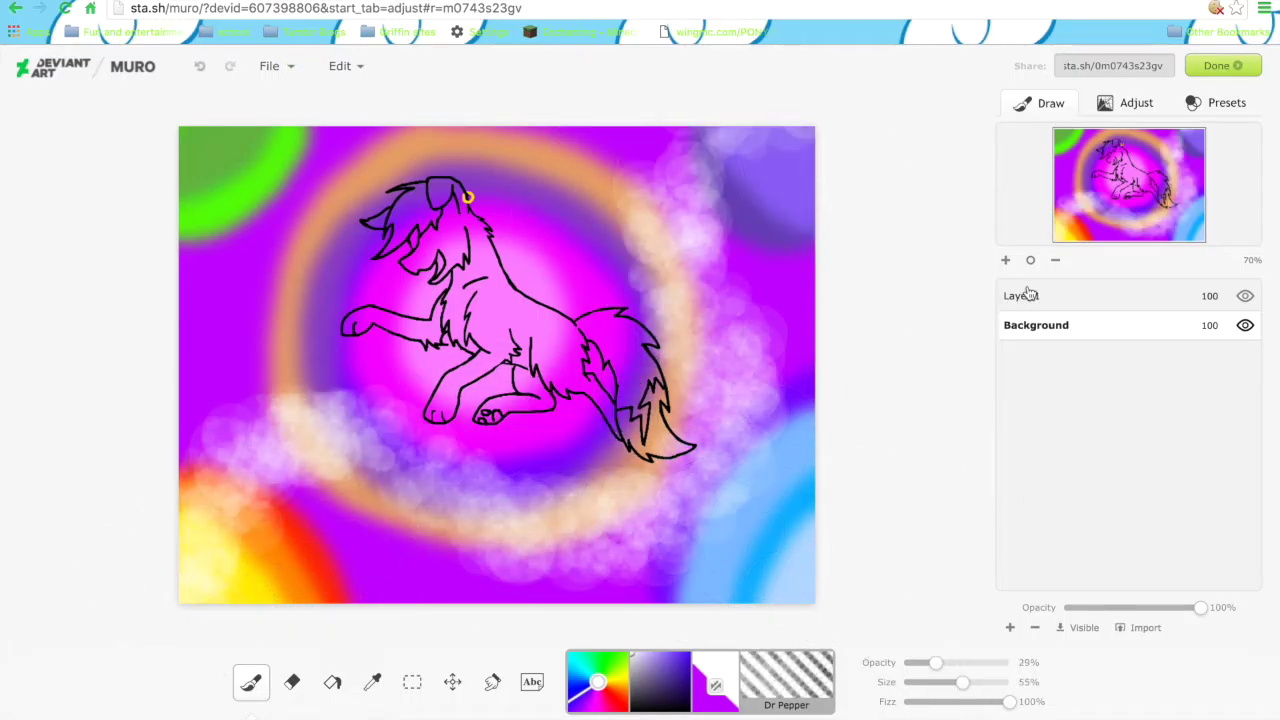
Add a layer between the line art and the background and set the Basic brush to near-black at 51% size.
{"action": "left_click", "coordinate": [1005, 259]}
{"action": "left_click_drag", "start_coordinate": [963, 682], "coordinate": [985, 683]}
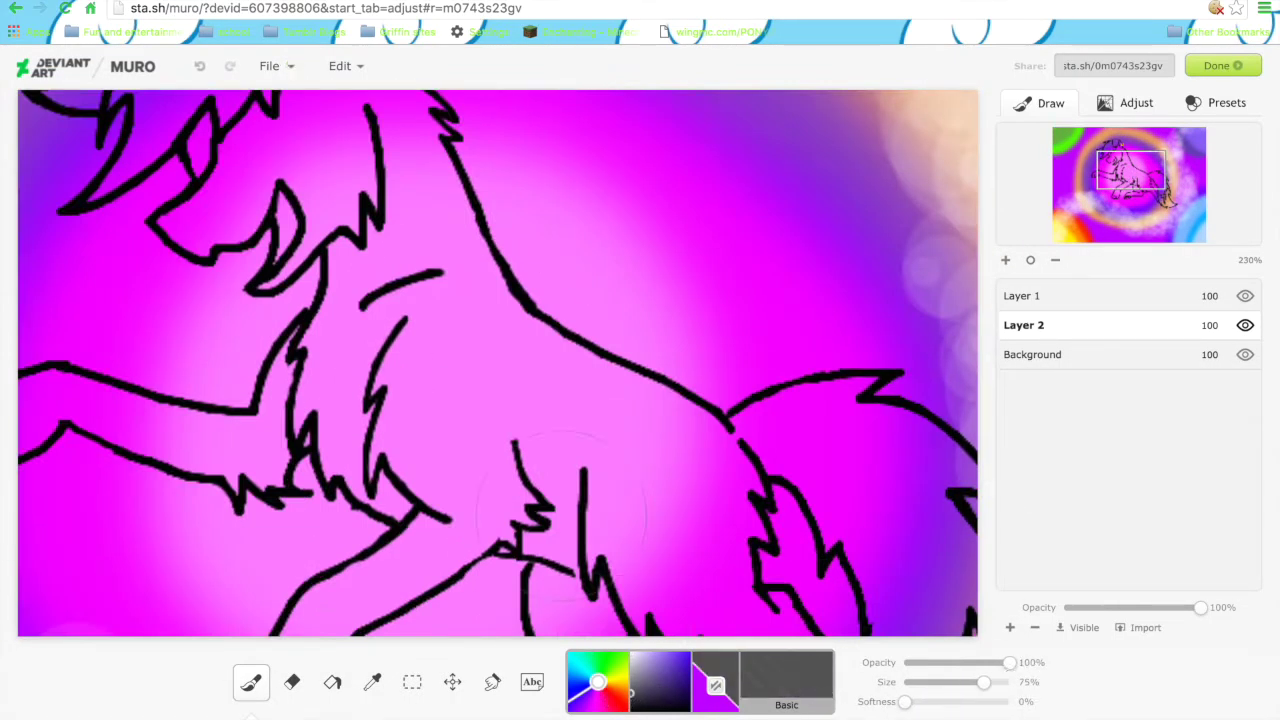
{"action": "left_click", "coordinate": [648, 696]}
{"action": "left_click_drag", "start_coordinate": [1131, 170], "coordinate": [1110, 165]}
{"action": "left_click_drag", "start_coordinate": [984, 682], "coordinate": [958, 682]}
{"action": "left_click_drag", "start_coordinate": [700, 300], "coordinate": [655, 470]}
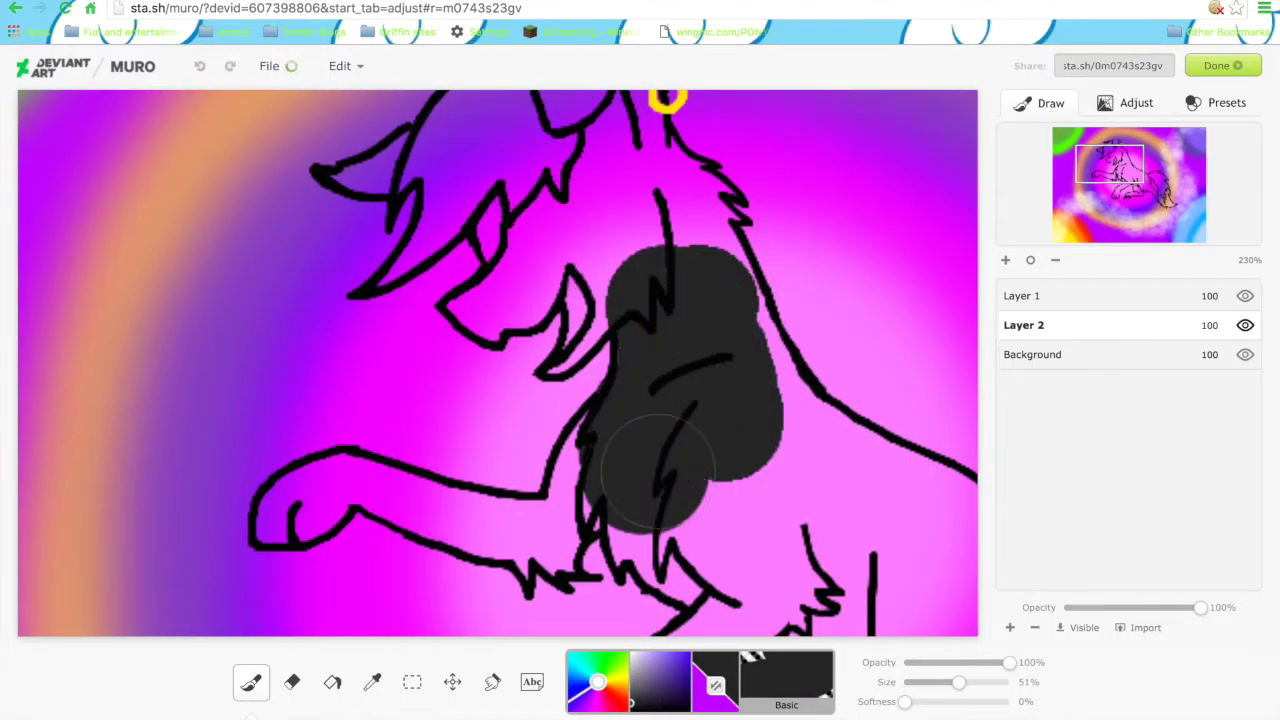
{"action": "key", "text": "ctrl+z"}
{"action": "left_click_drag", "start_coordinate": [625, 310], "coordinate": [585, 525]}
{"action": "key", "text": "ctrl+z"}
{"action": "left_click_drag", "start_coordinate": [958, 682], "coordinate": [918, 682]}
{"action": "mouse_move", "coordinate": [595, 520]}
{"action": "left_mouse_down"}
{"action": "mouse_move", "coordinate": [610, 420]}
{"action": "mouse_move", "coordinate": [575, 235]}
{"action": "mouse_move", "coordinate": [450, 320]}
{"action": "mouse_move", "coordinate": [480, 200]}
{"action": "mouse_move", "coordinate": [590, 110]}
{"action": "mouse_move", "coordinate": [649, 103]}
{"action": "mouse_move", "coordinate": [605, 440]}
{"action": "mouse_move", "coordinate": [520, 565]}
{"action": "mouse_move", "coordinate": [615, 500]}
{"action": "mouse_move", "coordinate": [635, 505]}
{"action": "mouse_move", "coordinate": [660, 380]}
{"action": "left_mouse_up"}
{"action": "key", "text": "ctrl+z"}
{"action": "left_click_drag", "start_coordinate": [1110, 164], "coordinate": [1152, 182]}
{"action": "key", "text": "ctrl+z"}
Fill the dog's head, neck and back with near-black on Layer 2, using the Basic brush at 37% size.
{"action": "mouse_move", "coordinate": [470, 265]}
{"action": "left_mouse_down"}
{"action": "mouse_move", "coordinate": [593, 433]}
{"action": "mouse_move", "coordinate": [650, 430]}
{"action": "mouse_move", "coordinate": [610, 350]}
{"action": "mouse_move", "coordinate": [640, 350]}
{"action": "mouse_move", "coordinate": [575, 250]}
{"action": "mouse_move", "coordinate": [470, 300]}
{"action": "mouse_move", "coordinate": [575, 345]}
{"action": "left_mouse_up"}
{"action": "left_click_drag", "start_coordinate": [1152, 183], "coordinate": [1131, 185]}
{"action": "left_click_drag", "start_coordinate": [917, 682], "coordinate": [943, 682]}
{"action": "mouse_move", "coordinate": [360, 135]}
{"action": "left_mouse_down"}
{"action": "mouse_move", "coordinate": [675, 397]}
{"action": "mouse_move", "coordinate": [380, 189]}
{"action": "left_mouse_up"}
{"action": "key", "text": "ctrl+z"}
{"action": "mouse_move", "coordinate": [443, 129]}
{"action": "left_mouse_down"}
{"action": "mouse_move", "coordinate": [666, 223]}
{"action": "mouse_move", "coordinate": [471, 286]}
{"action": "mouse_move", "coordinate": [680, 380]}
{"action": "mouse_move", "coordinate": [655, 388]}
{"action": "left_mouse_up"}
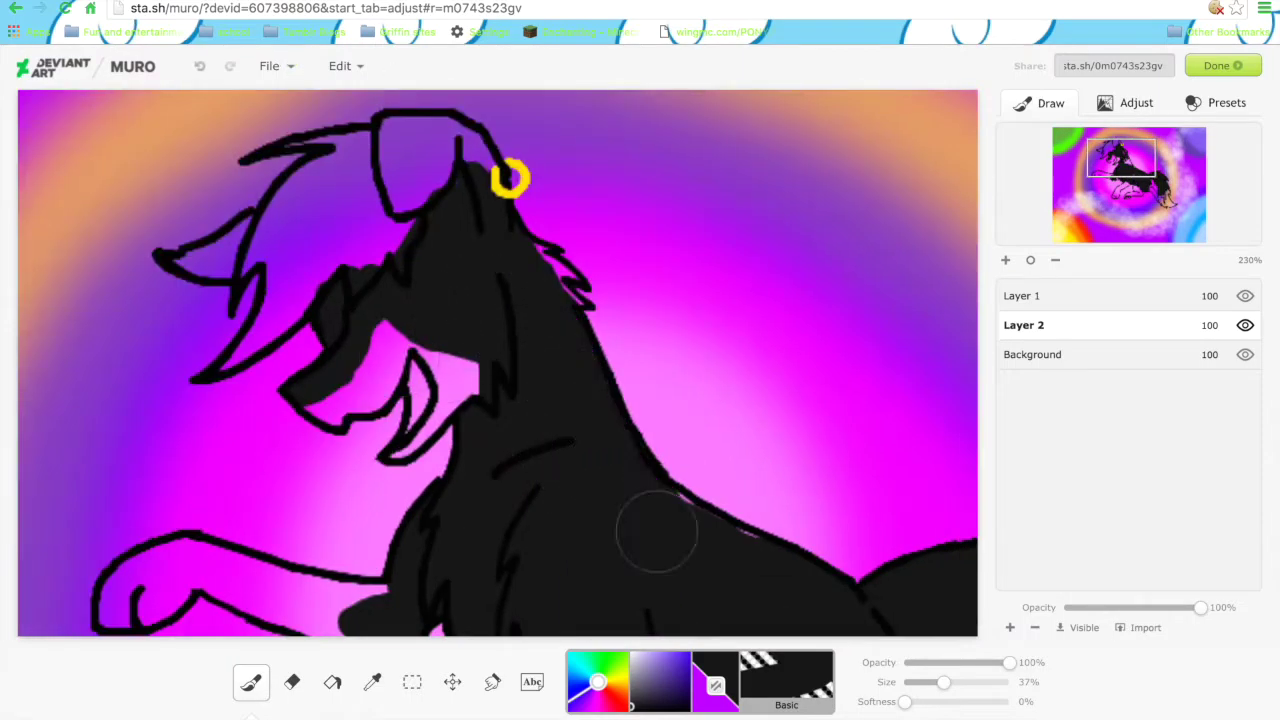
{"action": "mouse_move", "coordinate": [657, 529]}
{"action": "left_mouse_down"}
{"action": "mouse_move", "coordinate": [420, 190]}
{"action": "mouse_move", "coordinate": [380, 230]}
{"action": "left_mouse_up"}
Extend the near-black fill over the dog's hindquarters, legs and tail.
{"action": "left_click", "coordinate": [291, 682]}
{"action": "key", "text": "b"}
{"action": "left_click_drag", "start_coordinate": [640, 480], "coordinate": [671, 414]}
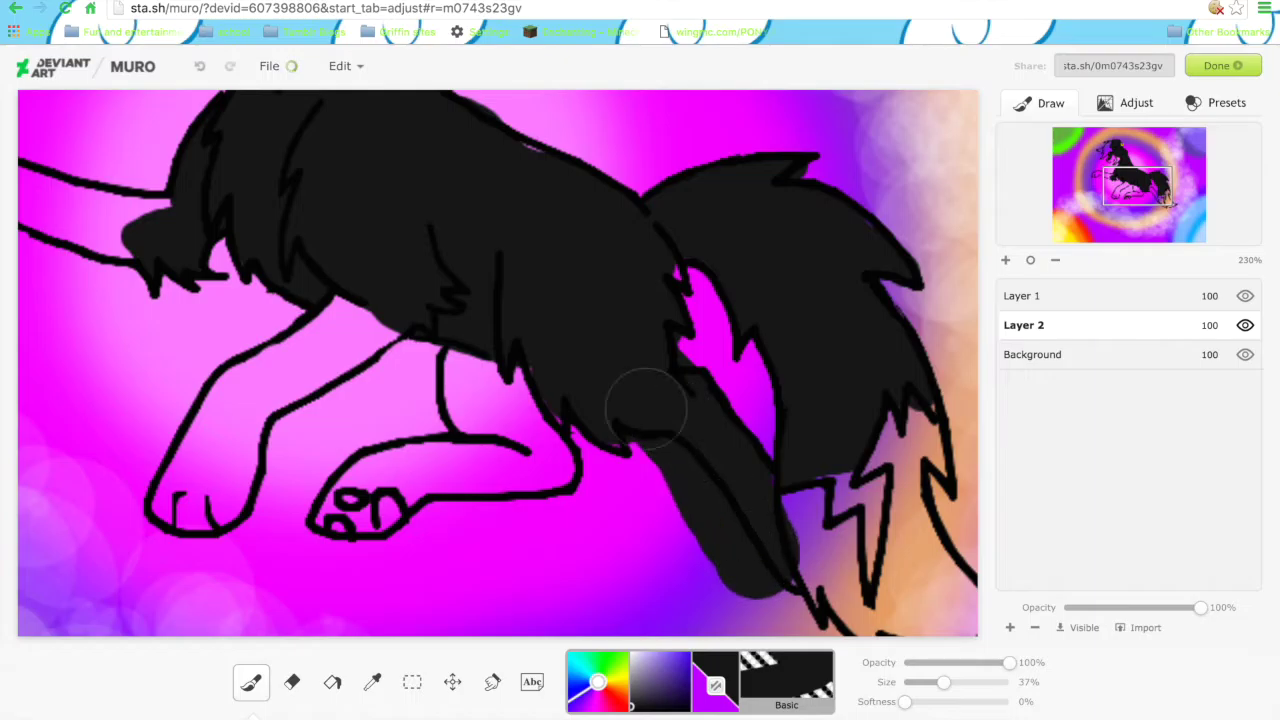
{"action": "mouse_move", "coordinate": [740, 540]}
{"action": "left_mouse_down"}
{"action": "mouse_move", "coordinate": [673, 452]}
{"action": "mouse_move", "coordinate": [543, 463]}
{"action": "mouse_move", "coordinate": [491, 371]}
{"action": "left_mouse_up"}
Paint the jagged tail tip white with the Webink brush at 42% size.
{"action": "mouse_move", "coordinate": [1008, 682]}
{"action": "left_mouse_down"}
{"action": "mouse_move", "coordinate": [931, 682]}
{"action": "mouse_move", "coordinate": [949, 682]}
{"action": "left_mouse_up"}
{"action": "left_click", "coordinate": [1005, 260]}
{"action": "left_click", "coordinate": [1005, 260]}
{"action": "left_click", "coordinate": [786, 682]}
{"action": "key", "text": "ctrl+z"}
{"action": "mouse_move", "coordinate": [326, 450]}
{"action": "left_mouse_down"}
{"action": "mouse_move", "coordinate": [360, 560]}
{"action": "mouse_move", "coordinate": [430, 625]}
{"action": "left_mouse_up"}
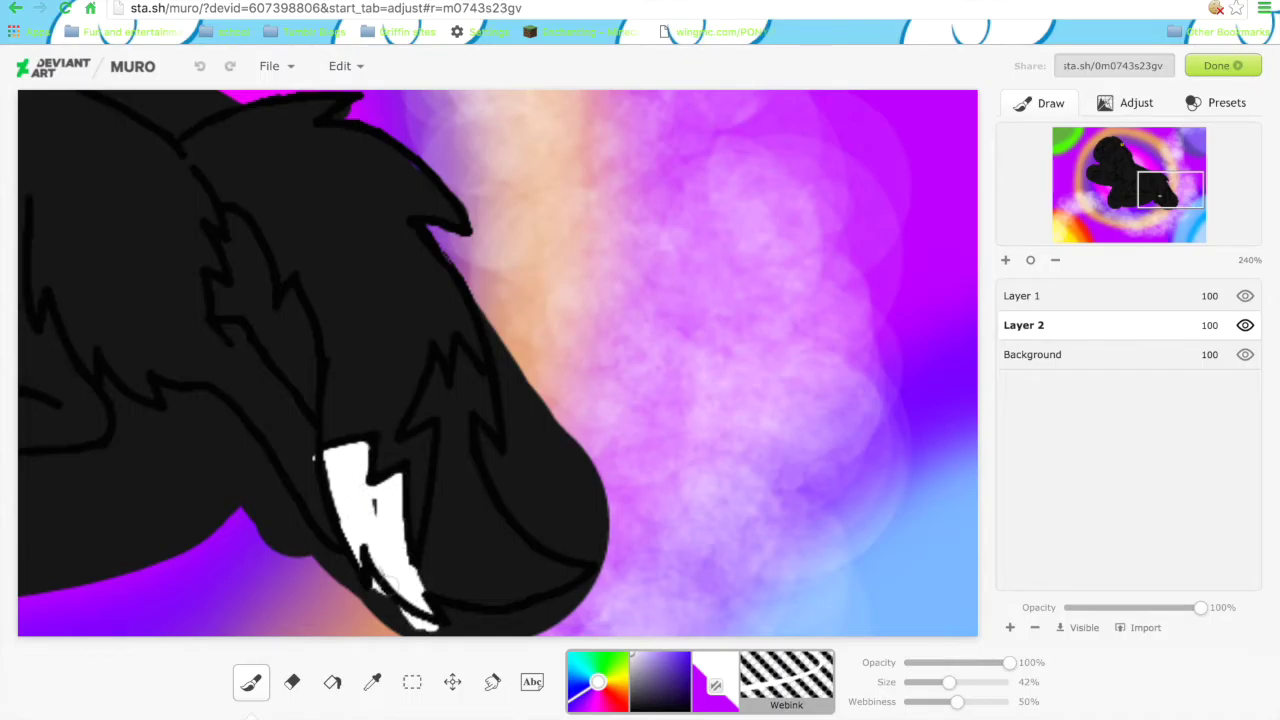
{"action": "left_click_drag", "start_coordinate": [450, 430], "coordinate": [425, 600]}
{"action": "left_click_drag", "start_coordinate": [457, 464], "coordinate": [584, 562]}
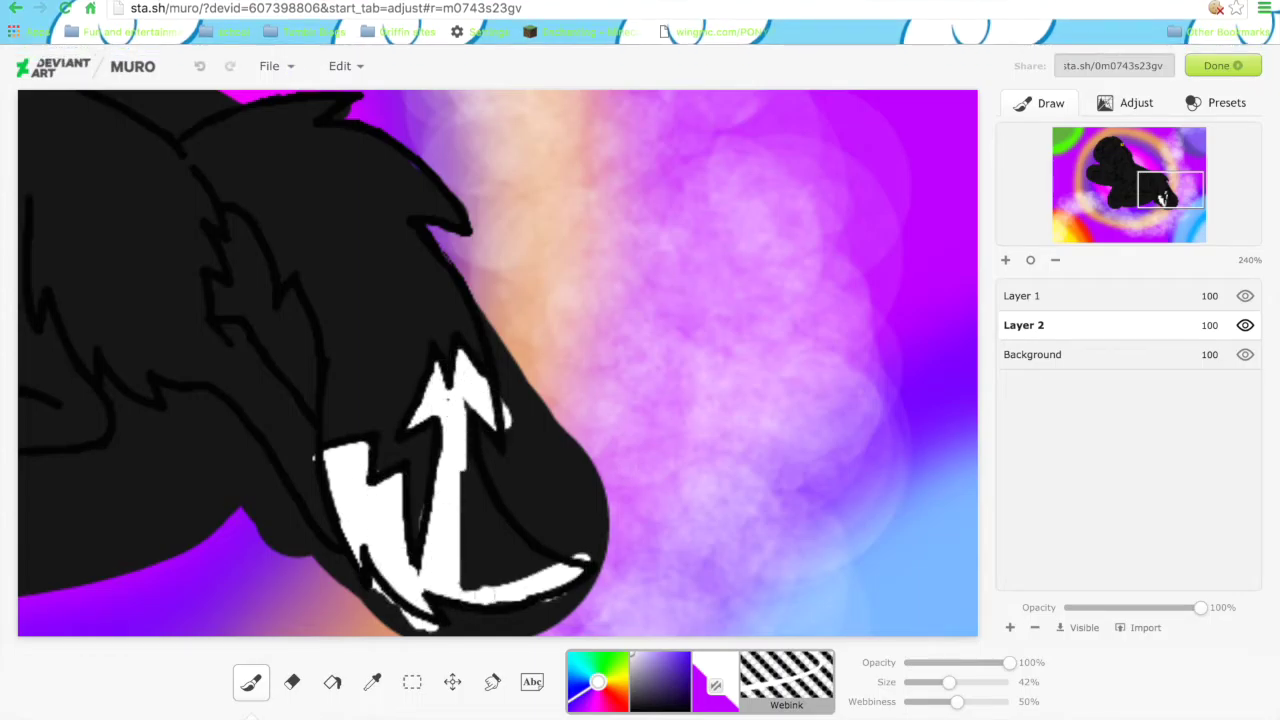
{"action": "left_click_drag", "start_coordinate": [470, 430], "coordinate": [495, 605]}
Paint the lower part of the hind leg beside the tail white with soft light grey shading.
{"action": "left_click", "coordinate": [383, 329], "text": "alt"}
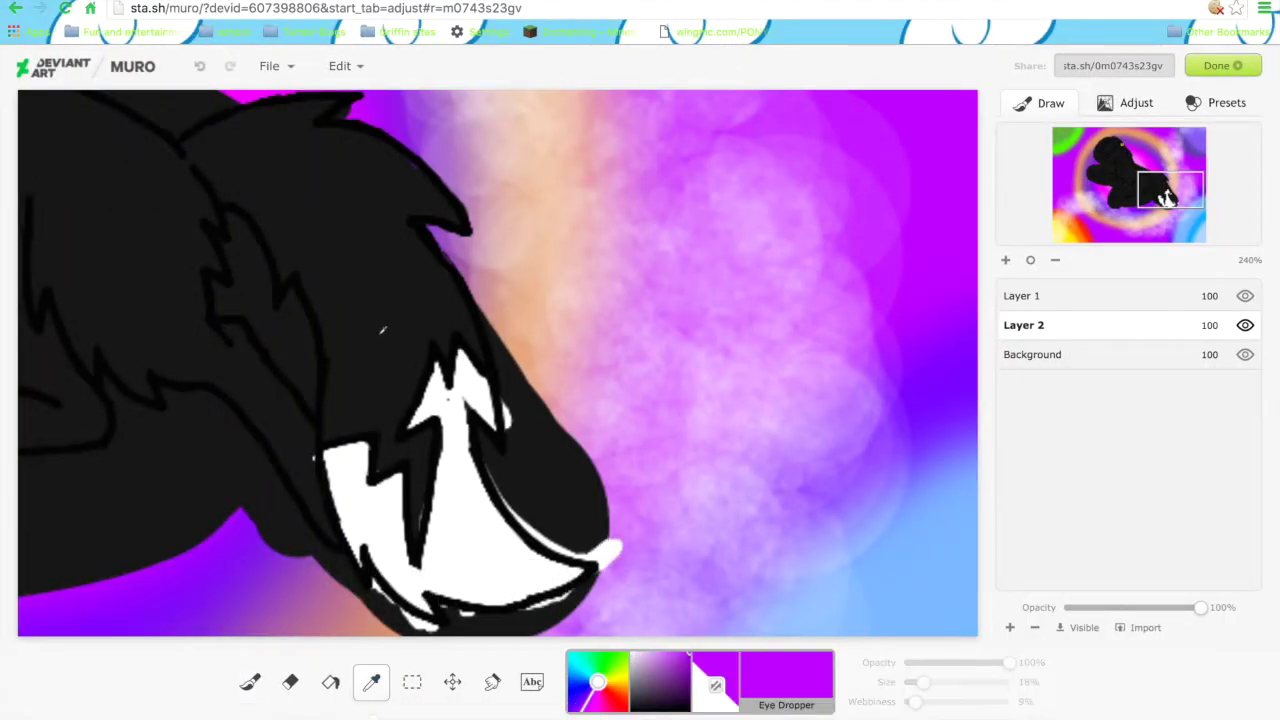
{"action": "left_click_drag", "start_coordinate": [265, 405], "coordinate": [316, 467]}
{"action": "scroll", "coordinate": [316, 467], "scroll_direction": "up", "scroll_amount": 3}
{"action": "left_click_drag", "start_coordinate": [527, 348], "coordinate": [518, 305]}
{"action": "key", "text": "ctrl+Tab"}
{"action": "key", "text": "ctrl+shift+Tab"}
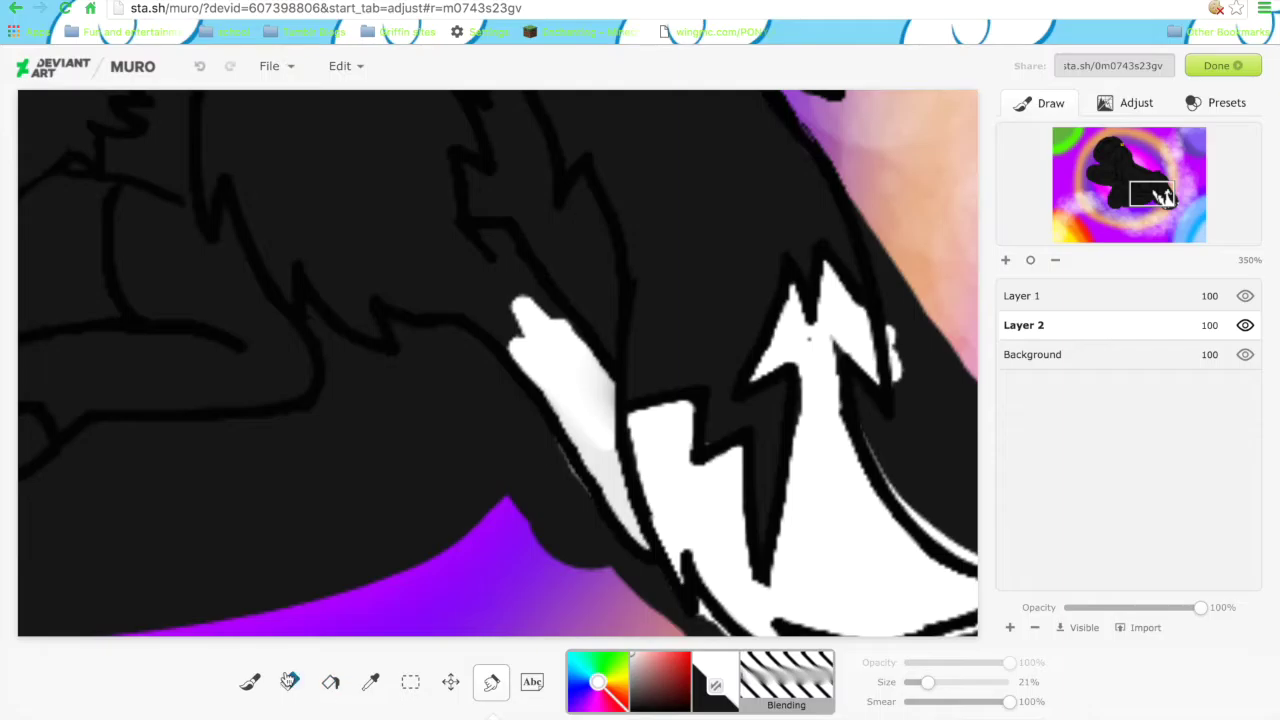
Shade the edges of the white tail tip light grey and smooth them with the Blending tool at 21% size.
{"action": "key", "text": "b"}
{"action": "left_click", "coordinate": [1163, 199]}
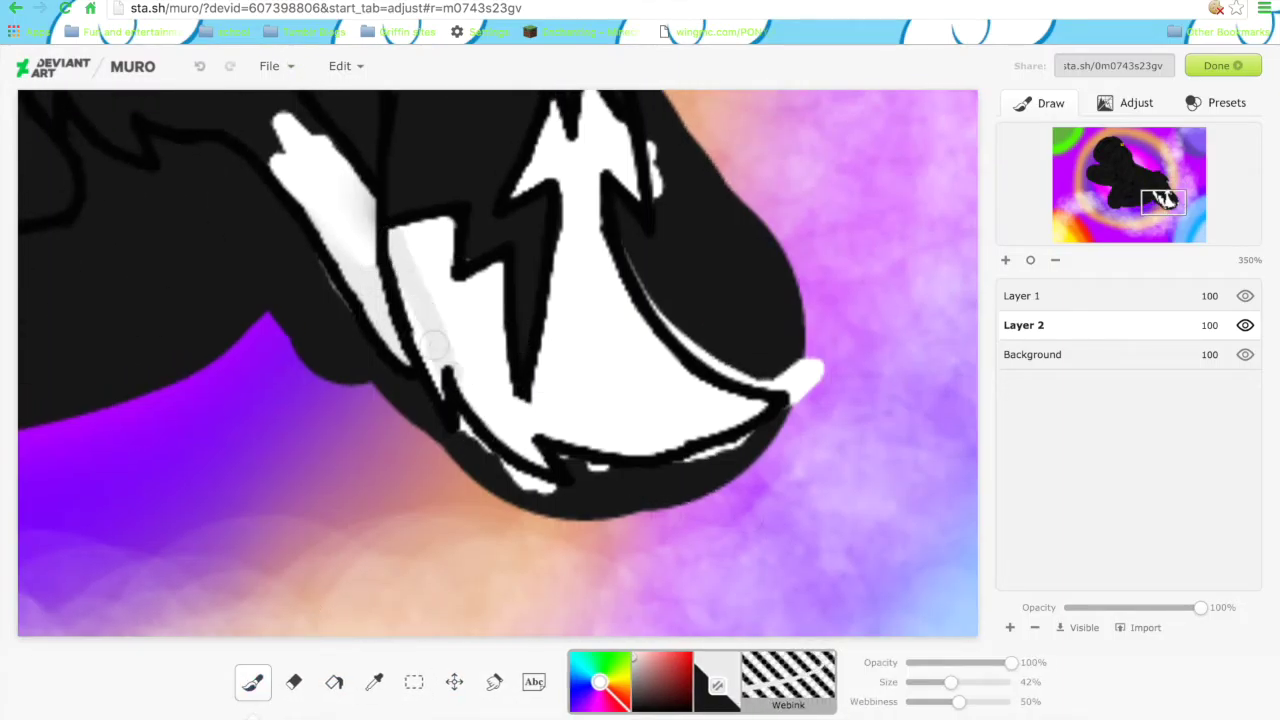
{"action": "left_click", "coordinate": [493, 682]}
{"action": "left_click_drag", "start_coordinate": [637, 400], "coordinate": [543, 405]}
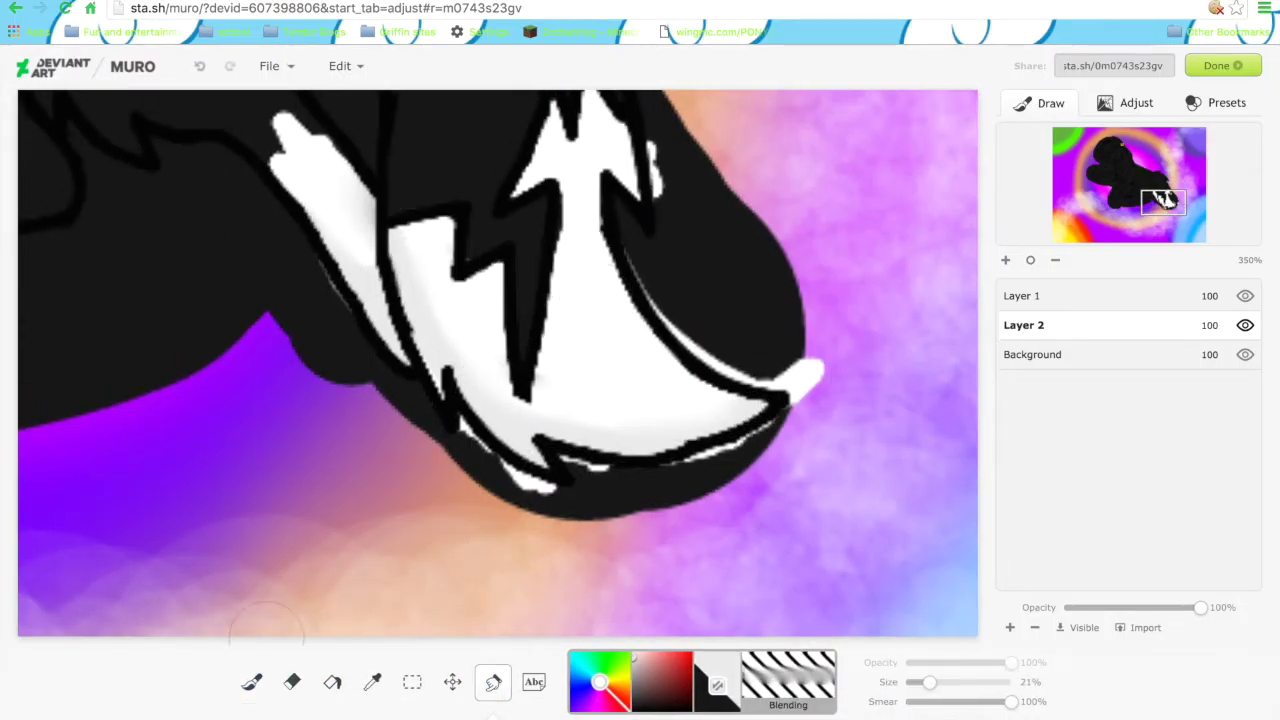
Erase the near-black and white spill around the tail tip with the Eraser at 8% size.
{"action": "left_click", "coordinate": [292, 682]}
{"action": "mouse_move", "coordinate": [480, 465]}
{"action": "left_mouse_down"}
{"action": "mouse_move", "coordinate": [620, 495]}
{"action": "mouse_move", "coordinate": [770, 430]}
{"action": "mouse_move", "coordinate": [500, 480]}
{"action": "left_mouse_up"}
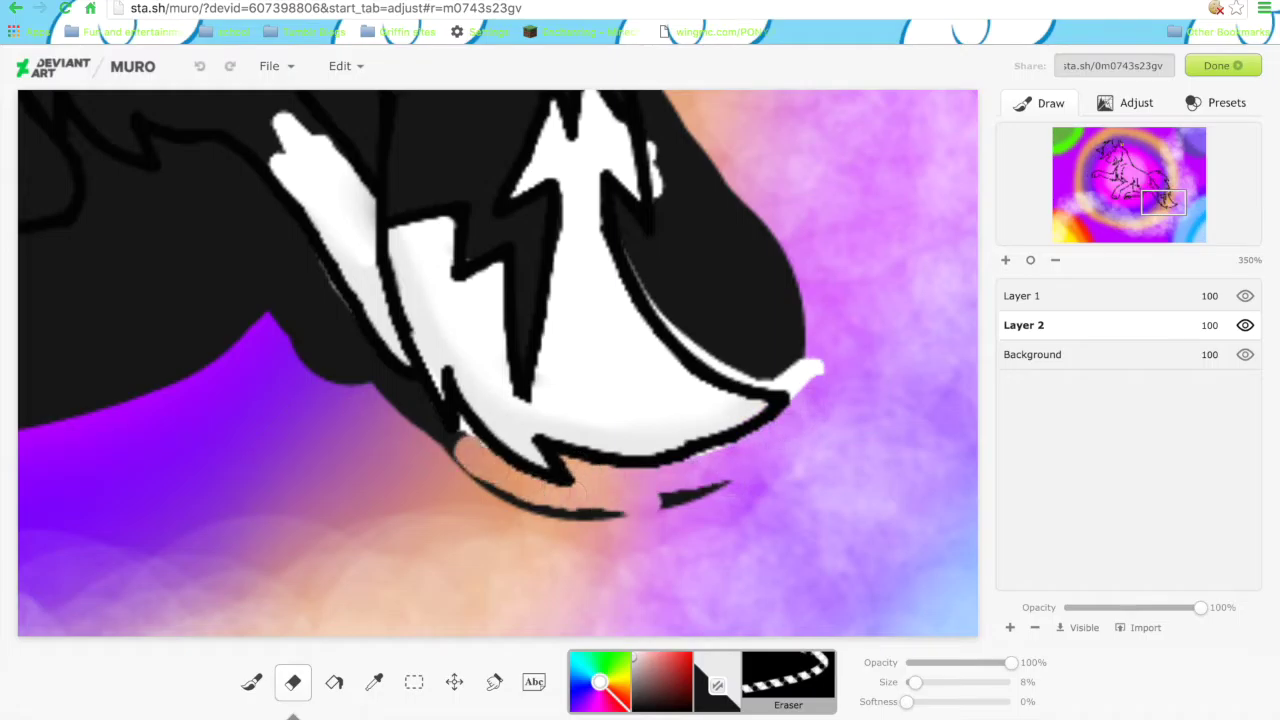
{"action": "key", "text": "ctrl+z"}
{"action": "mouse_move", "coordinate": [810, 375]}
{"action": "left_mouse_down"}
{"action": "mouse_move", "coordinate": [710, 330]}
{"action": "mouse_move", "coordinate": [650, 240]}
{"action": "mouse_move", "coordinate": [660, 100]}
{"action": "left_mouse_up"}
{"action": "mouse_move", "coordinate": [660, 240]}
{"action": "left_mouse_down"}
{"action": "mouse_move", "coordinate": [800, 350]}
{"action": "mouse_move", "coordinate": [760, 190]}
{"action": "left_mouse_up"}
{"action": "left_click_drag", "start_coordinate": [1164, 202], "coordinate": [1170, 196]}
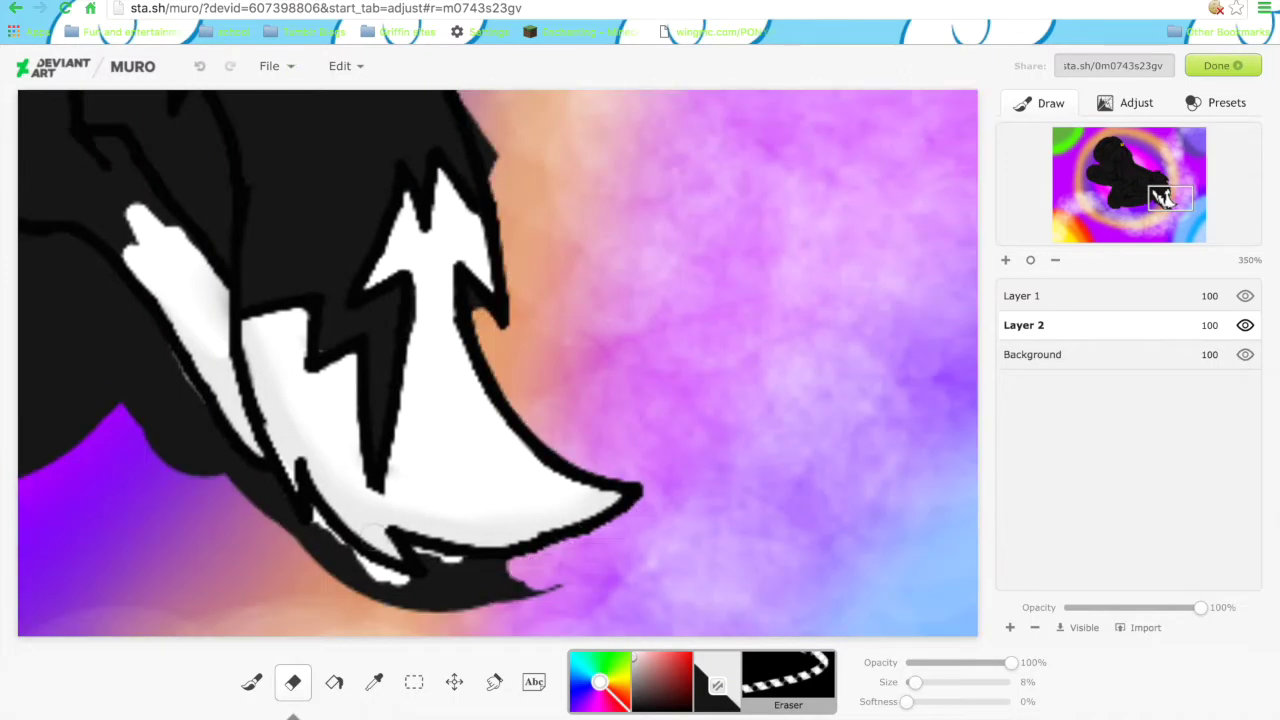
{"action": "left_click_drag", "start_coordinate": [520, 570], "coordinate": [340, 580]}
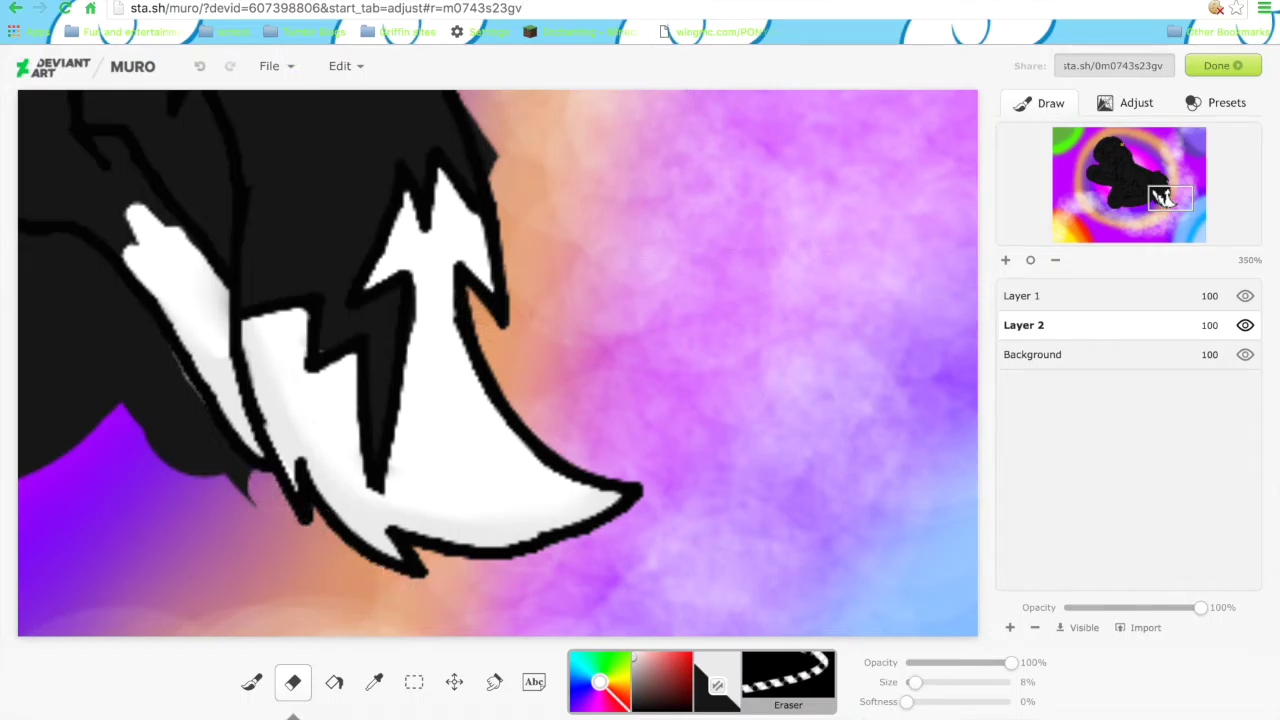
Erase the near-black spill along the outer edge of the upper tail on Layer 2.
{"action": "left_click_drag", "start_coordinate": [1162, 197], "coordinate": [1164, 196]}
{"action": "left_click", "coordinate": [1081, 295]}
{"action": "left_click_drag", "start_coordinate": [600, 290], "coordinate": [570, 190]}
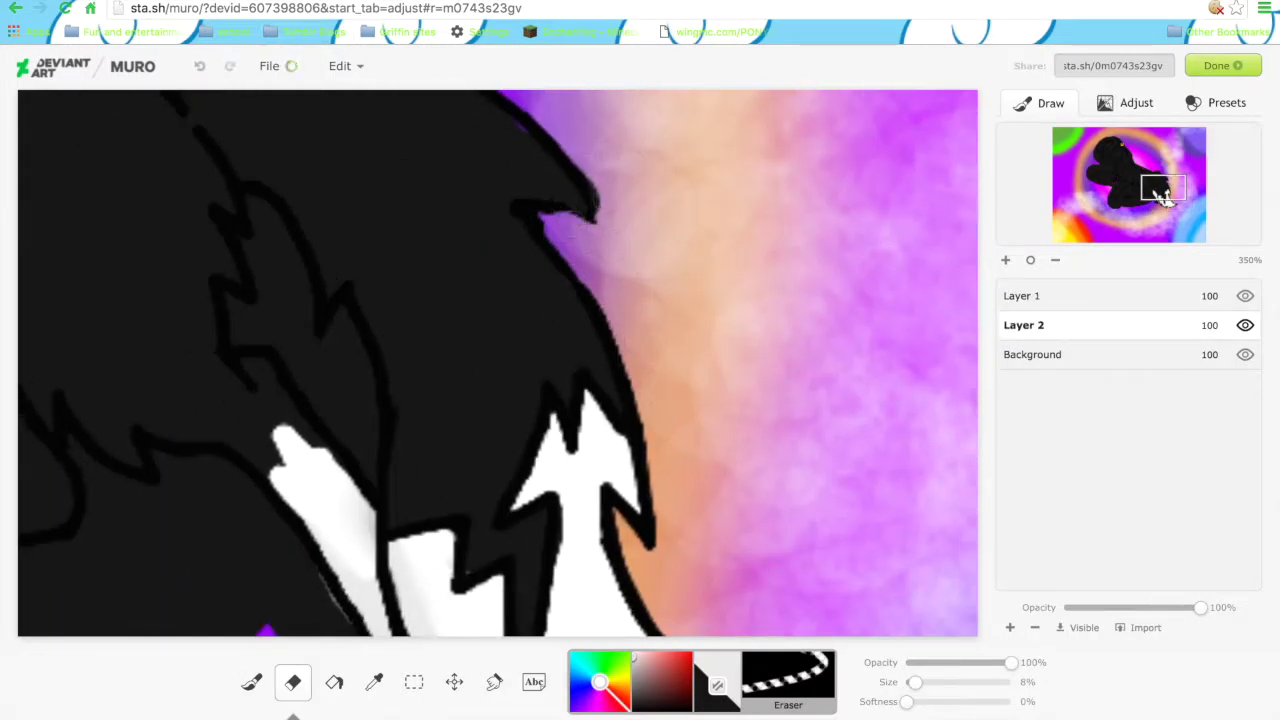
Redraw the upper tail's outer outline on Layer 1 with the Webink brush at 19% size and trim it with the Eraser.
{"action": "left_click", "coordinate": [1070, 296]}
{"action": "left_click", "coordinate": [255, 686]}
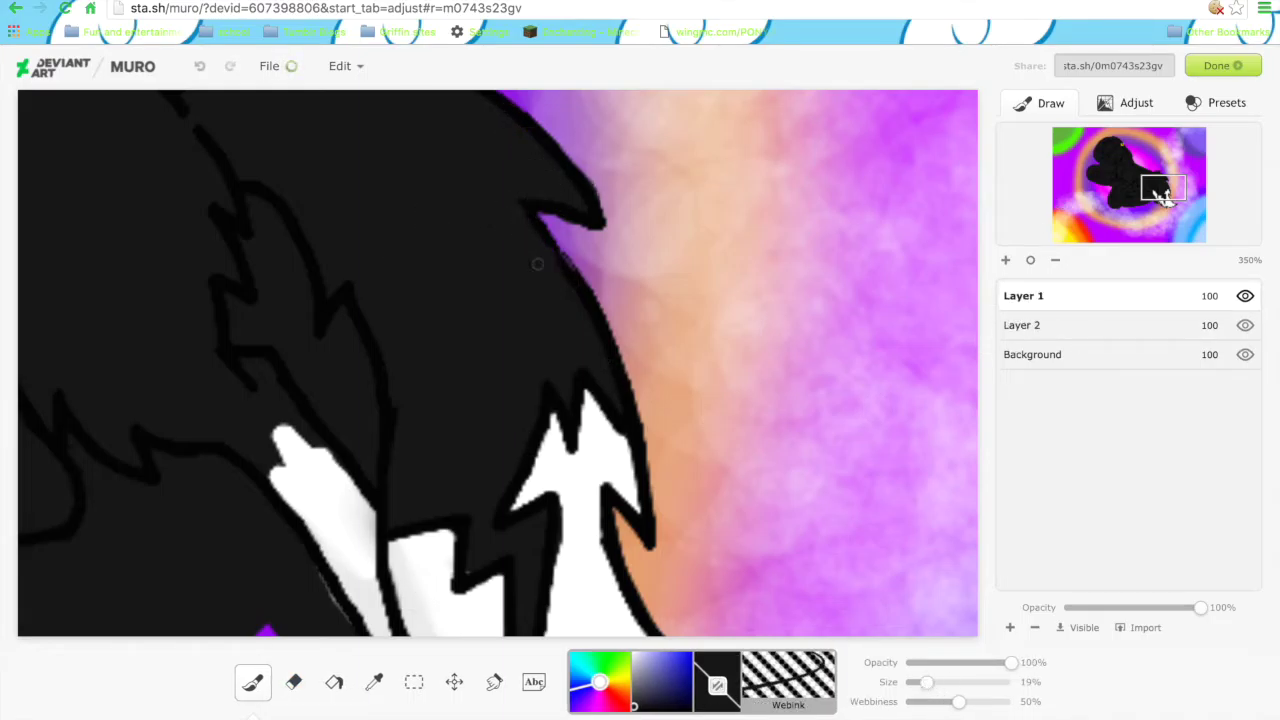
{"action": "left_click_drag", "start_coordinate": [540, 215], "coordinate": [621, 376]}
{"action": "left_click", "coordinate": [293, 682]}
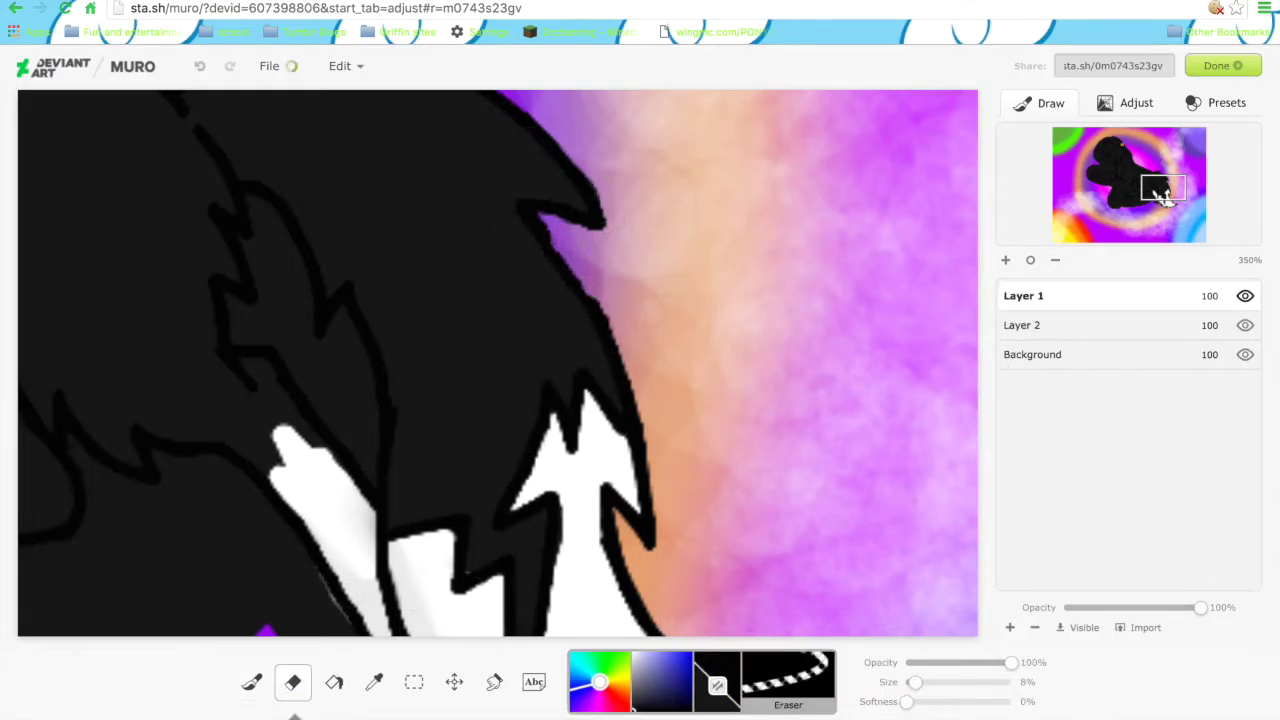
{"action": "left_click_drag", "start_coordinate": [518, 214], "coordinate": [560, 289]}
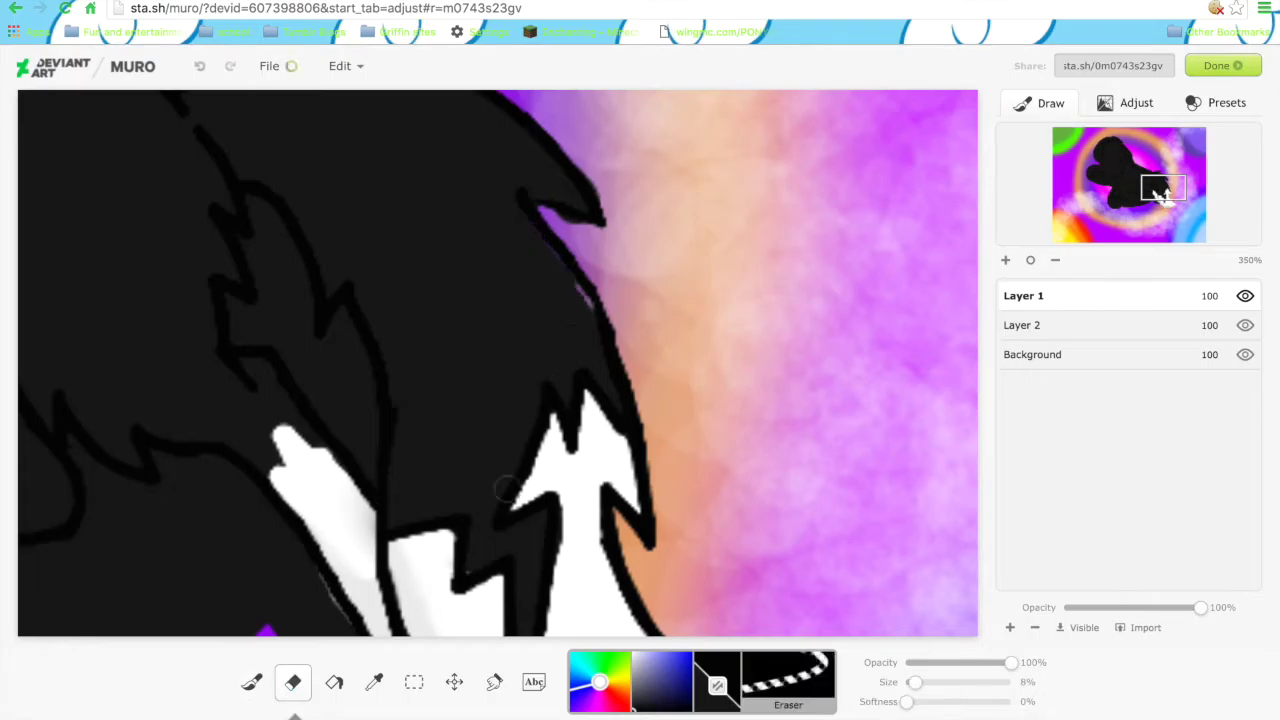
Fill the gap inside the upper tail's outline with near-black on Layer 2.
{"action": "key", "text": "b"}
{"action": "key", "text": "Down"}
{"action": "key", "text": "e"}
{"action": "key", "text": "b"}
{"action": "left_click_drag", "start_coordinate": [1163, 196], "coordinate": [1165, 197]}
Erase the near-black spill between the hind leg and tail, above the back and between the hind legs.
{"action": "key", "text": "e"}
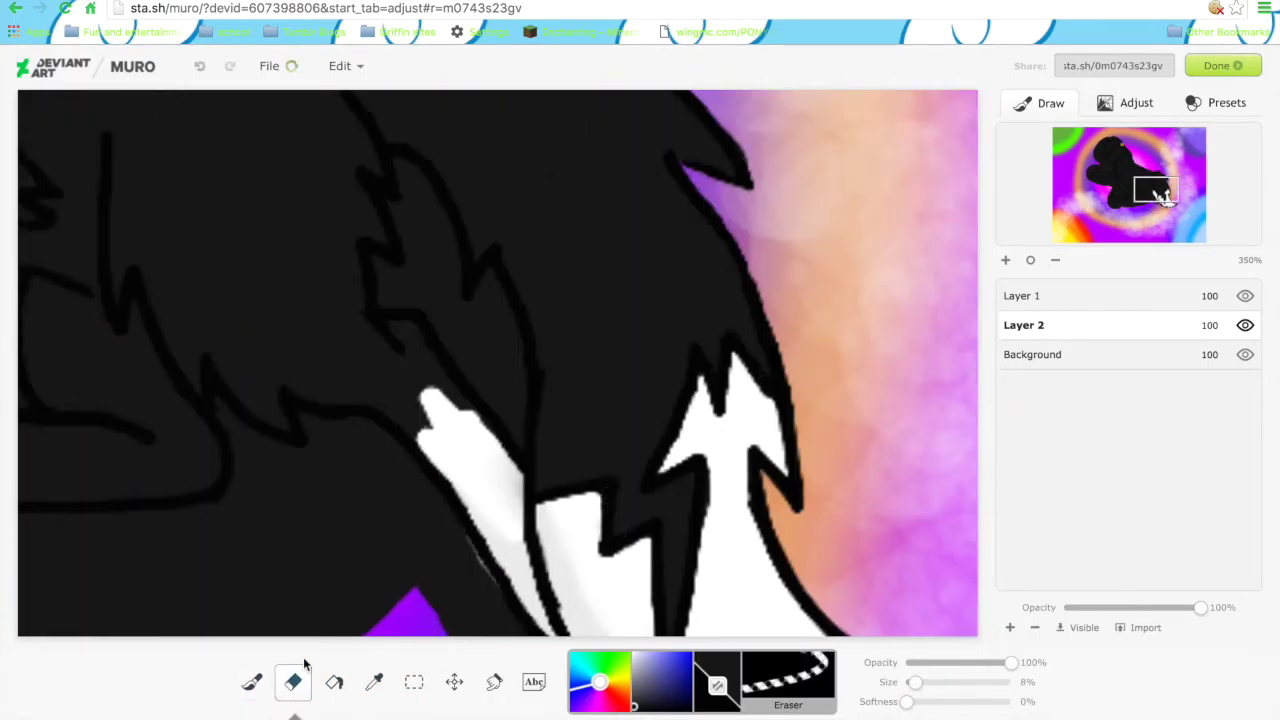
{"action": "left_click_drag", "start_coordinate": [405, 175], "coordinate": [515, 435]}
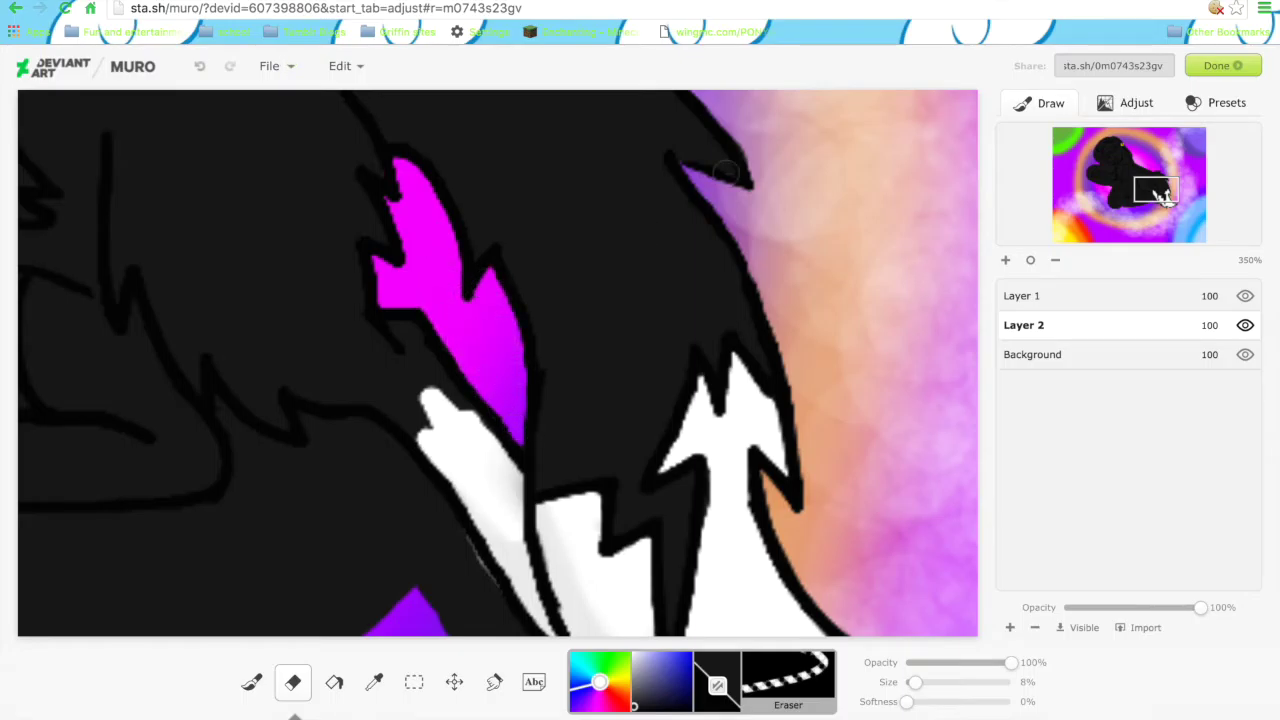
{"action": "left_click_drag", "start_coordinate": [1163, 196], "coordinate": [1163, 198]}
{"action": "mouse_move", "coordinate": [440, 215]}
{"action": "left_mouse_down"}
{"action": "mouse_move", "coordinate": [268, 200]}
{"action": "mouse_move", "coordinate": [68, 96]}
{"action": "left_mouse_up"}
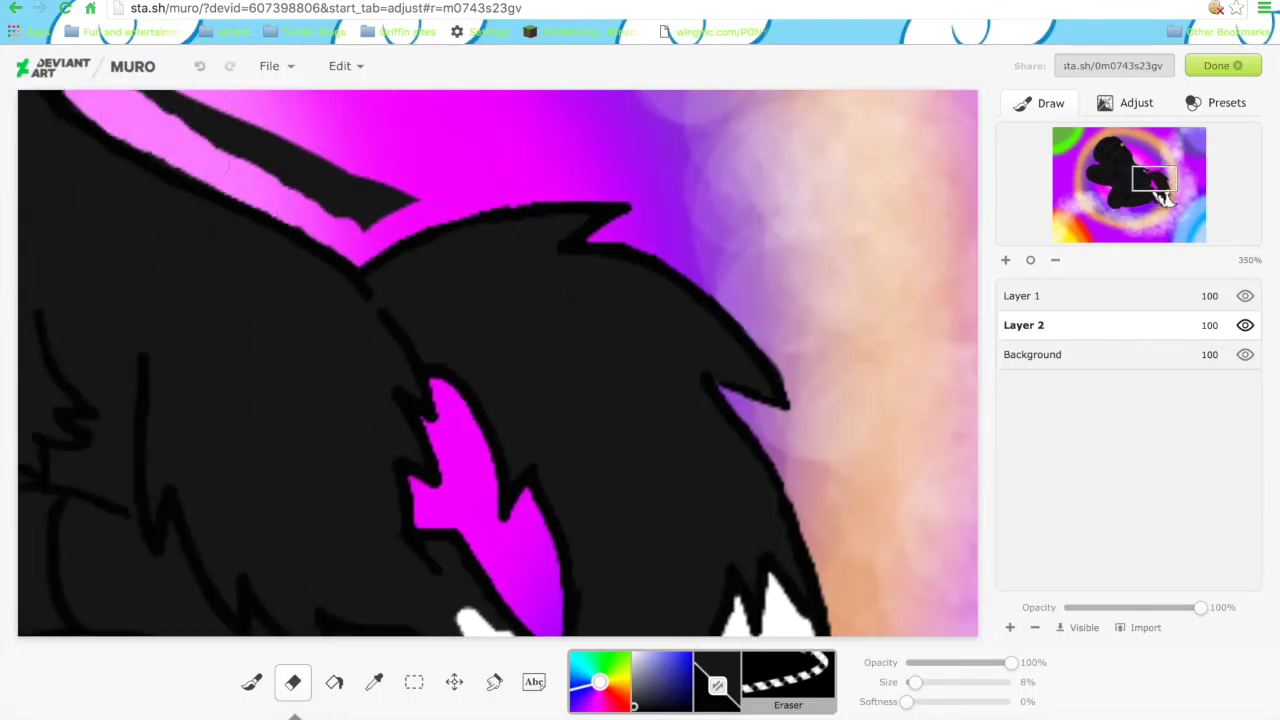
{"action": "left_click_drag", "start_coordinate": [415, 205], "coordinate": [175, 100]}
{"action": "left_click_drag", "start_coordinate": [1154, 180], "coordinate": [1143, 199]}
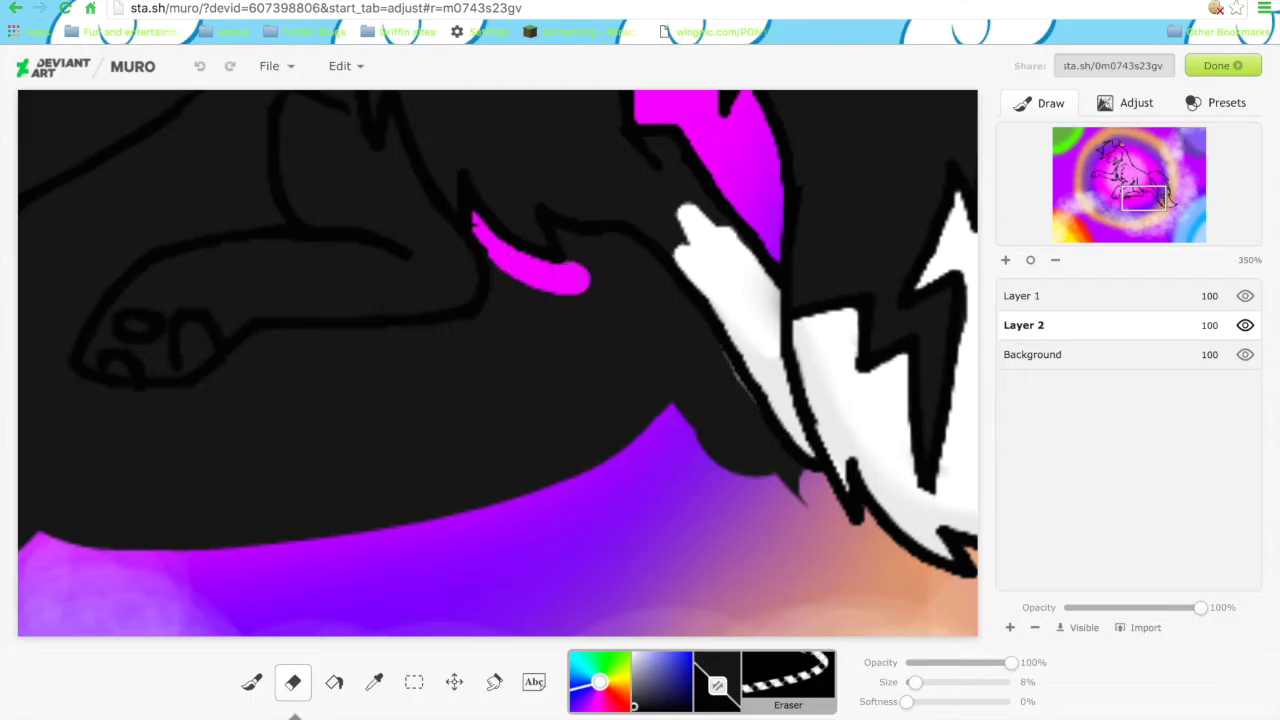
{"action": "mouse_move", "coordinate": [562, 238]}
{"action": "left_mouse_down"}
{"action": "mouse_move", "coordinate": [740, 440]}
{"action": "mouse_move", "coordinate": [475, 220]}
{"action": "mouse_move", "coordinate": [720, 450]}
{"action": "left_mouse_up"}
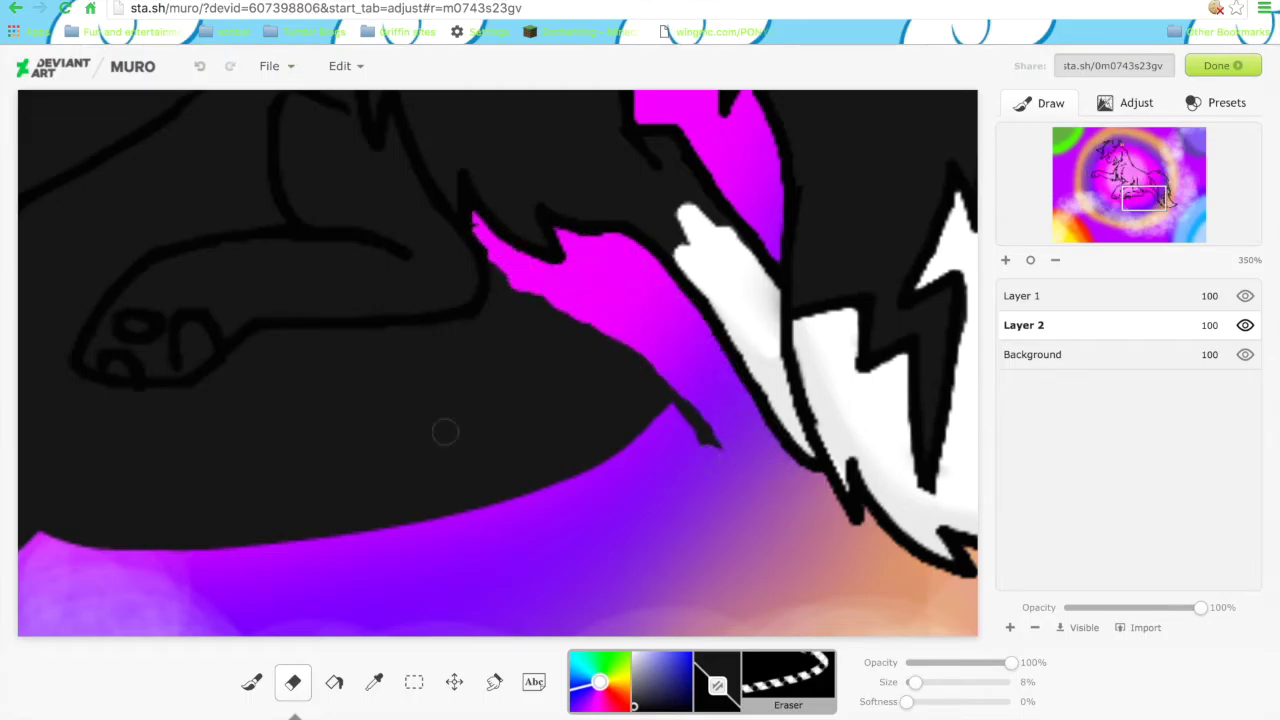
Paint the bent hind leg and its paw white with light grey shading, using the Webink brush.
{"action": "left_click", "coordinate": [372, 682]}
{"action": "left_click", "coordinate": [237, 591]}
{"action": "left_click", "coordinate": [250, 682]}
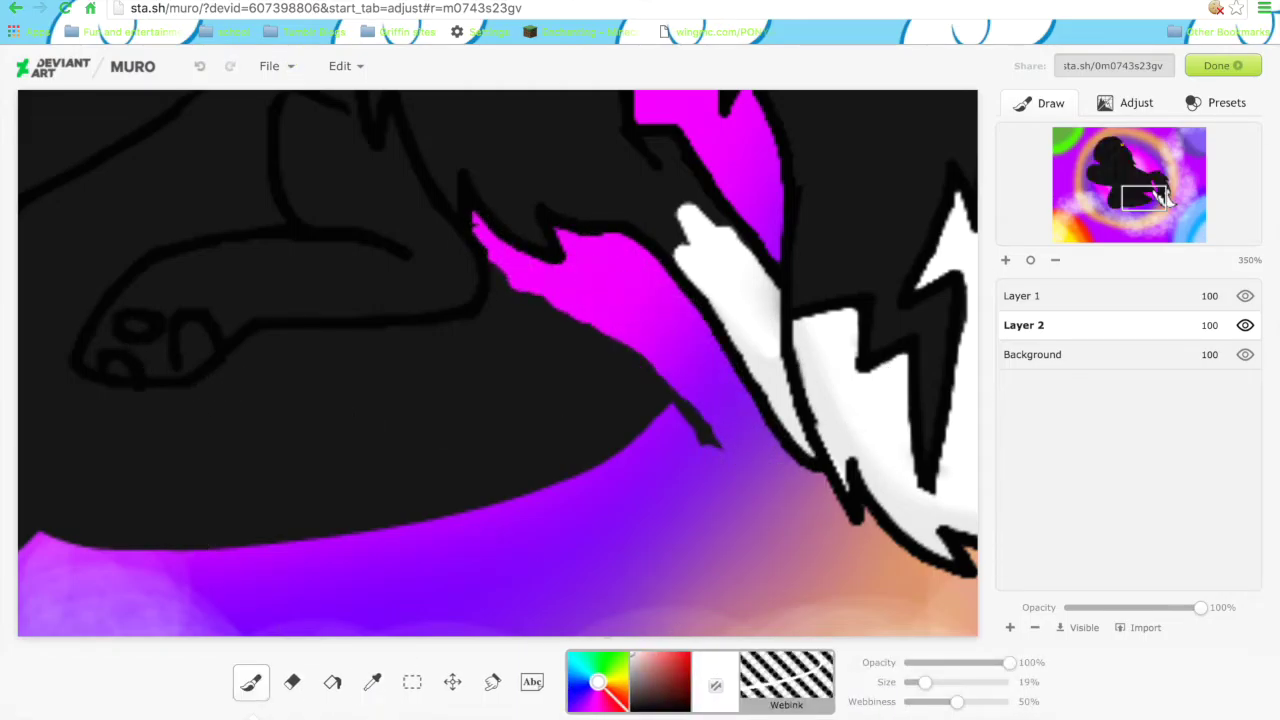
{"action": "left_click_drag", "start_coordinate": [100, 360], "coordinate": [360, 240]}
{"action": "left_click_drag", "start_coordinate": [300, 300], "coordinate": [440, 200]}
{"action": "mouse_move", "coordinate": [130, 400]}
{"action": "left_mouse_down"}
{"action": "mouse_move", "coordinate": [390, 300]}
{"action": "mouse_move", "coordinate": [400, 205]}
{"action": "mouse_move", "coordinate": [420, 215]}
{"action": "left_mouse_up"}
Smear the upper ends of the white markings on both hind legs into the dark fur with the Blending tool.
{"action": "key", "text": "t"}
{"action": "key", "text": "s"}
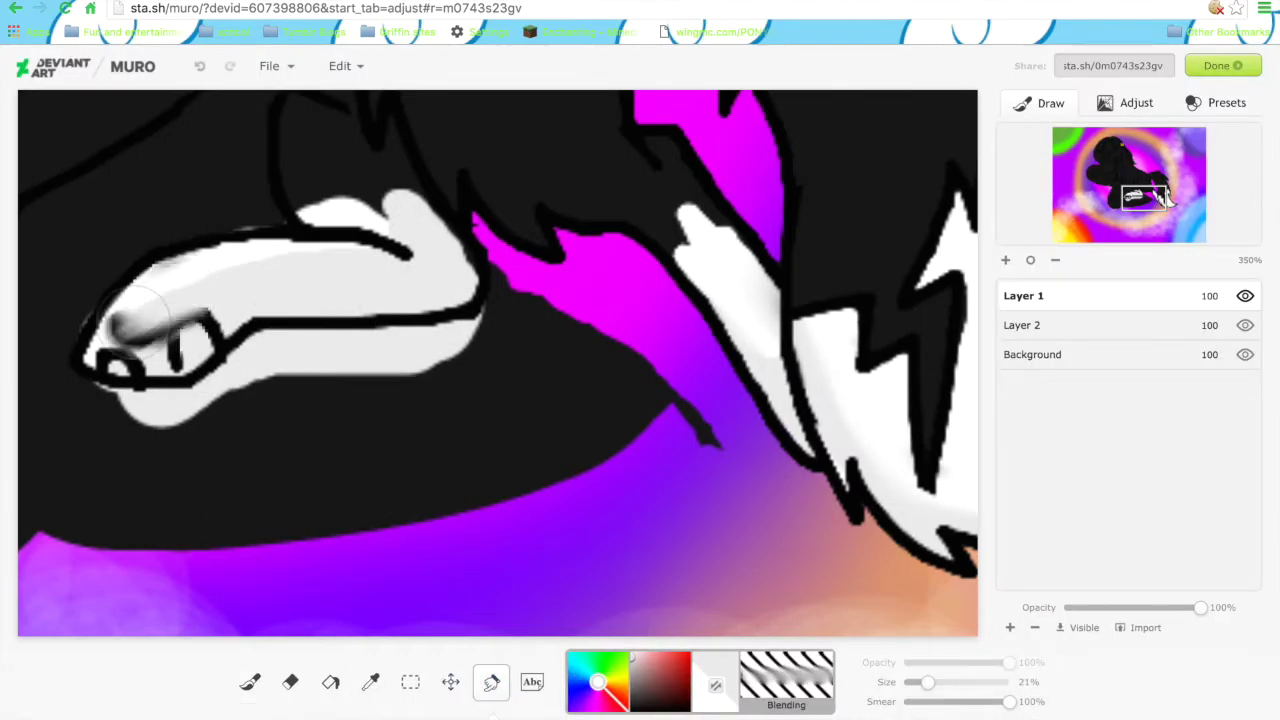
{"action": "left_click_drag", "start_coordinate": [300, 205], "coordinate": [400, 190]}
{"action": "left_click_drag", "start_coordinate": [680, 215], "coordinate": [690, 230]}
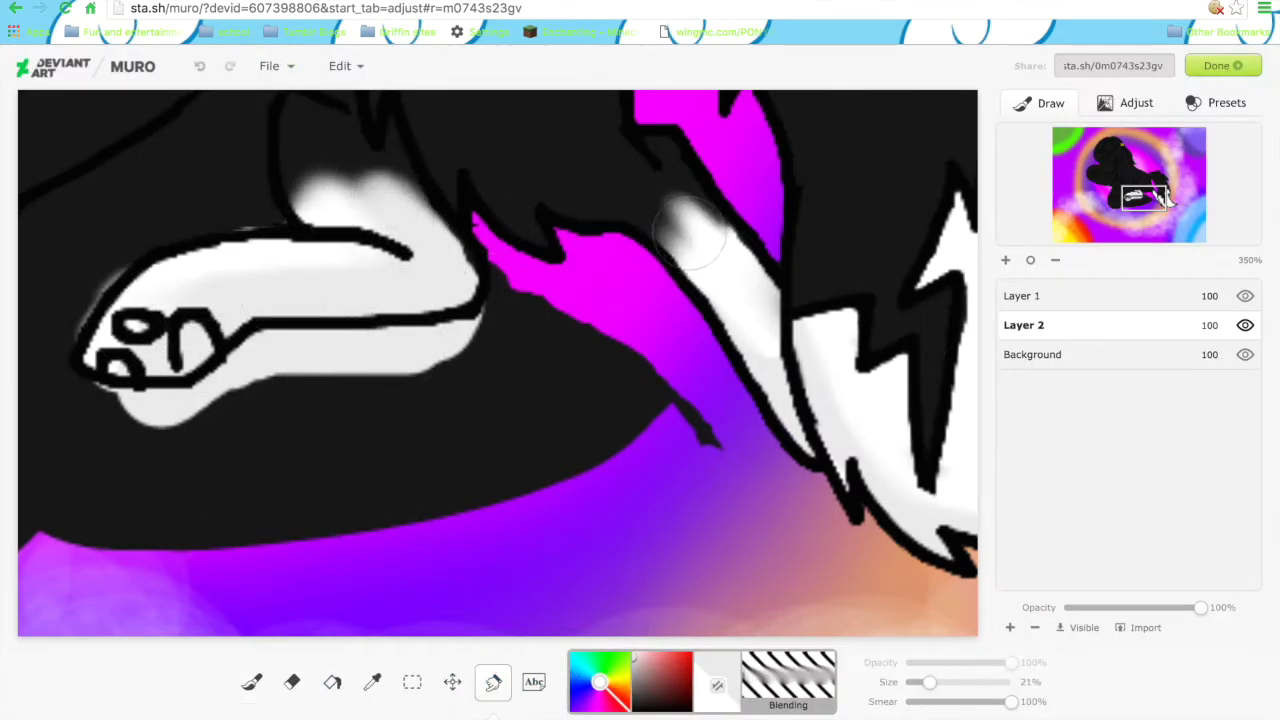
Erase the spill around the bent hind leg and under the belly with the Eraser at 23% size.
{"action": "key", "text": "e"}
{"action": "mouse_move", "coordinate": [50, 390]}
{"action": "left_mouse_down"}
{"action": "mouse_move", "coordinate": [60, 300]}
{"action": "mouse_move", "coordinate": [280, 220]}
{"action": "mouse_move", "coordinate": [450, 340]}
{"action": "mouse_move", "coordinate": [500, 295]}
{"action": "mouse_move", "coordinate": [90, 410]}
{"action": "mouse_move", "coordinate": [100, 545]}
{"action": "left_mouse_up"}
{"action": "mouse_move", "coordinate": [245, 95]}
{"action": "left_mouse_down"}
{"action": "mouse_move", "coordinate": [260, 215]}
{"action": "mouse_move", "coordinate": [60, 415]}
{"action": "left_mouse_up"}
{"action": "mouse_move", "coordinate": [914, 682]}
{"action": "left_mouse_down"}
{"action": "mouse_move", "coordinate": [1005, 682]}
{"action": "mouse_move", "coordinate": [931, 682]}
{"action": "left_mouse_up"}
{"action": "left_click", "coordinate": [560, 445]}
{"action": "left_click_drag", "start_coordinate": [1143, 197], "coordinate": [1132, 190]}
{"action": "left_click_drag", "start_coordinate": [300, 430], "coordinate": [240, 570]}
Paint the lowered front leg white with light grey shading on Layer 2 and blend its upper end into the dark fur.
{"action": "left_click", "coordinate": [1022, 296]}
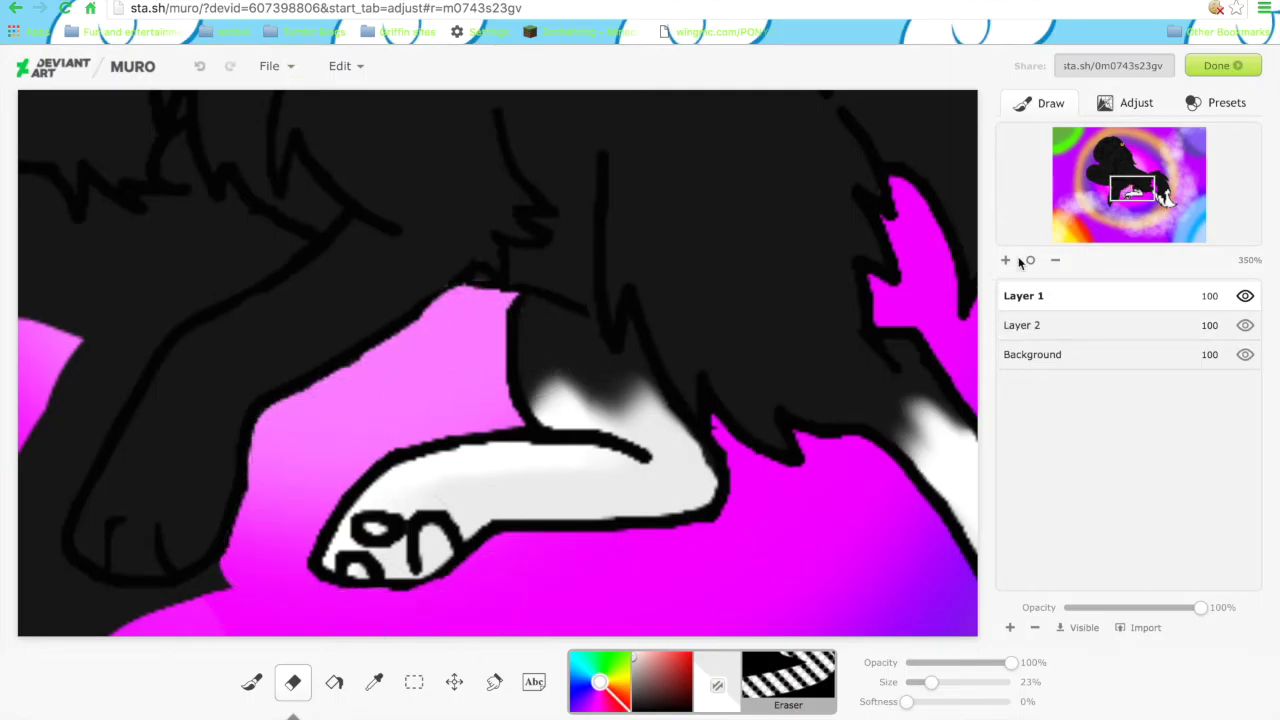
{"action": "mouse_move", "coordinate": [1122, 170]}
{"action": "left_mouse_down"}
{"action": "mouse_move", "coordinate": [1140, 176]}
{"action": "mouse_move", "coordinate": [1127, 192]}
{"action": "left_mouse_up"}
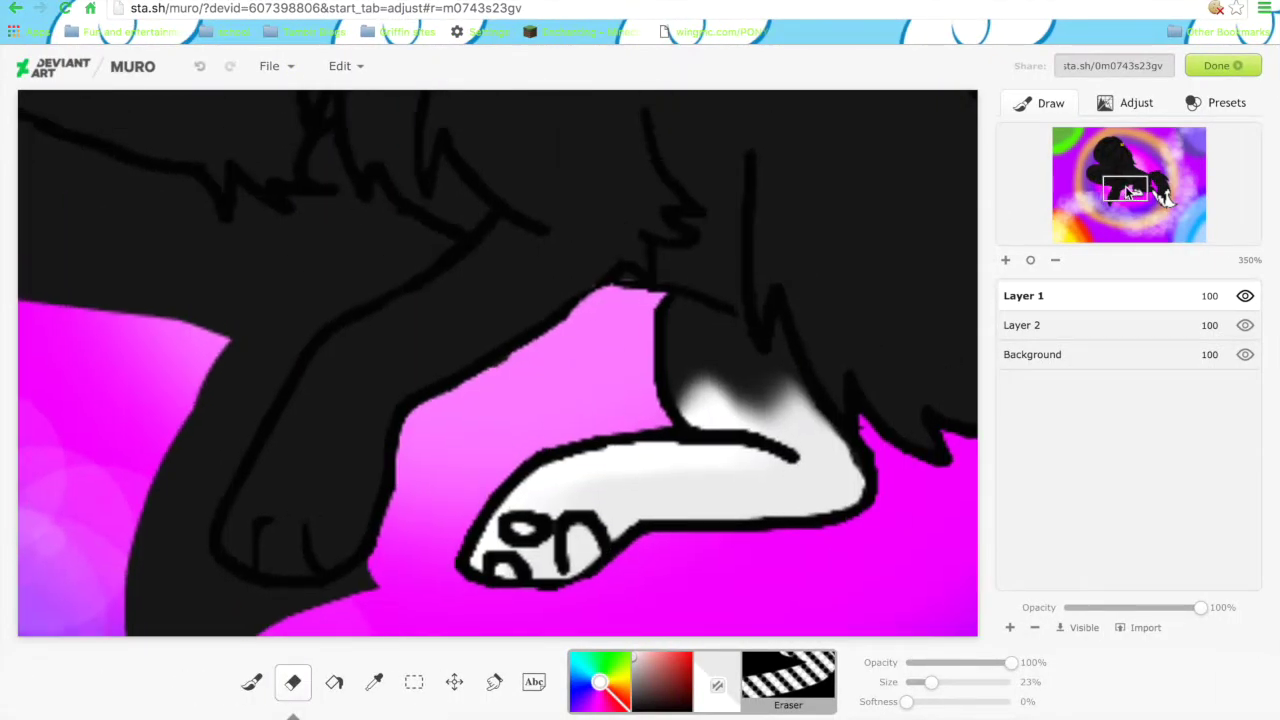
{"action": "key", "text": "b"}
{"action": "left_click", "coordinate": [1022, 325]}
{"action": "mouse_move", "coordinate": [230, 555]}
{"action": "left_mouse_down"}
{"action": "mouse_move", "coordinate": [486, 229]}
{"action": "mouse_move", "coordinate": [530, 235]}
{"action": "mouse_move", "coordinate": [520, 245]}
{"action": "left_mouse_up"}
{"action": "left_click_drag", "start_coordinate": [330, 520], "coordinate": [490, 280]}
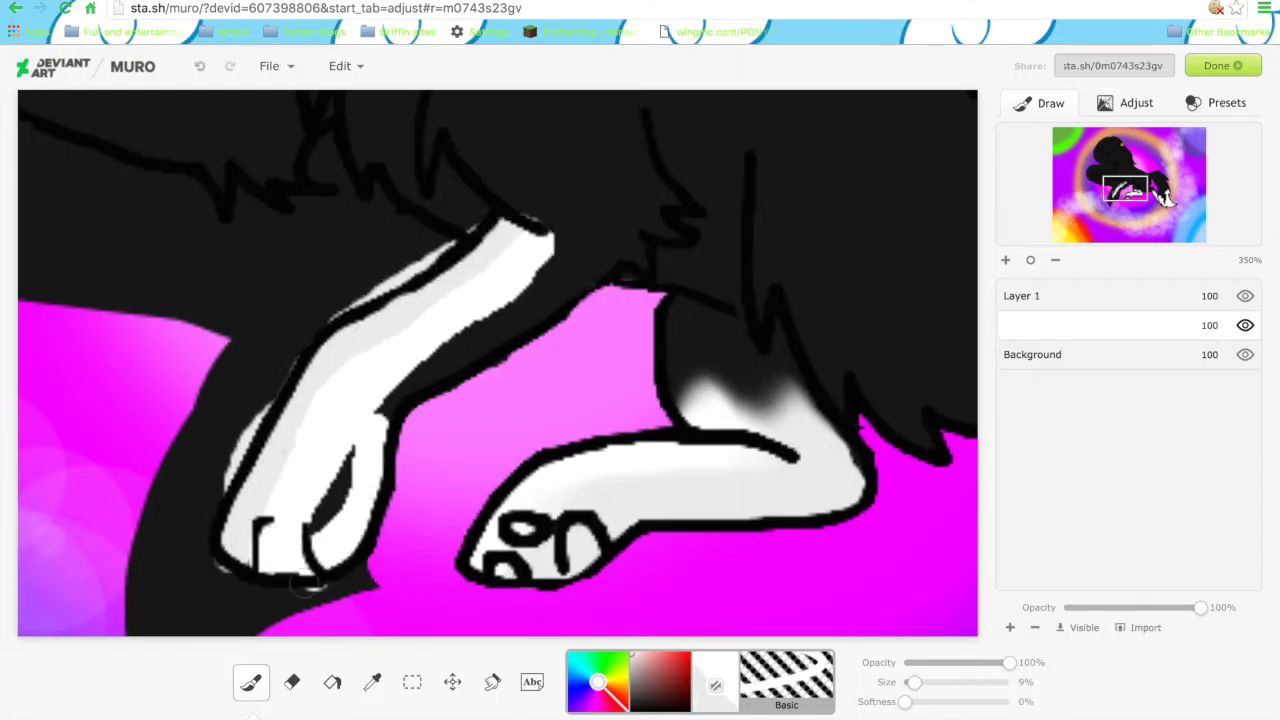
{"action": "left_click_drag", "start_coordinate": [260, 590], "coordinate": [580, 260]}
{"action": "left_click_drag", "start_coordinate": [400, 410], "coordinate": [530, 310]}
{"action": "key", "text": "s"}
{"action": "left_click_drag", "start_coordinate": [500, 225], "coordinate": [560, 265]}
Erase the near-black spill around the lowered front leg and below the chest with the Eraser at 11% size.
{"action": "key", "text": "e"}
{"action": "mouse_move", "coordinate": [150, 550]}
{"action": "left_mouse_down"}
{"action": "mouse_move", "coordinate": [260, 330]}
{"action": "mouse_move", "coordinate": [300, 300]}
{"action": "left_mouse_up"}
{"action": "left_click_drag", "start_coordinate": [180, 600], "coordinate": [280, 320]}
{"action": "left_click_drag", "start_coordinate": [1125, 190], "coordinate": [1125, 155]}
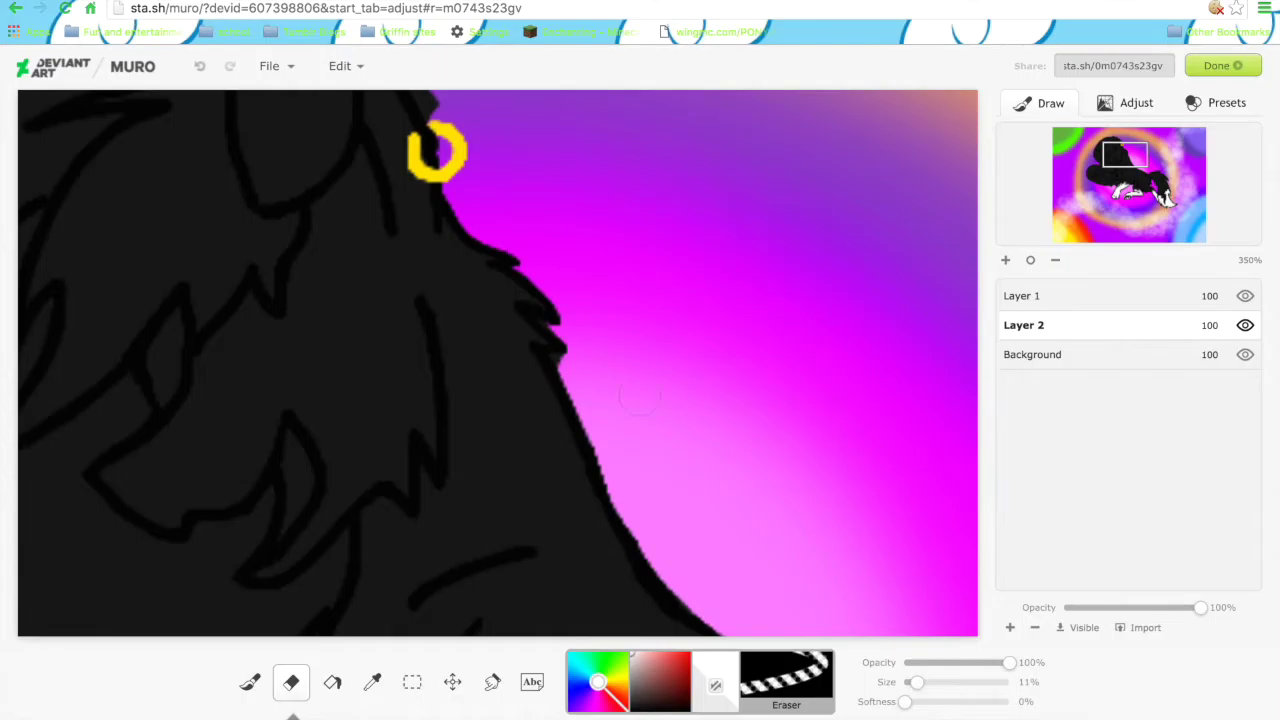
{"action": "left_click", "coordinate": [1122, 187]}
{"action": "mouse_move", "coordinate": [405, 200]}
{"action": "left_mouse_down"}
{"action": "mouse_move", "coordinate": [445, 285]}
{"action": "mouse_move", "coordinate": [450, 395]}
{"action": "left_mouse_up"}
{"action": "key", "text": "s"}
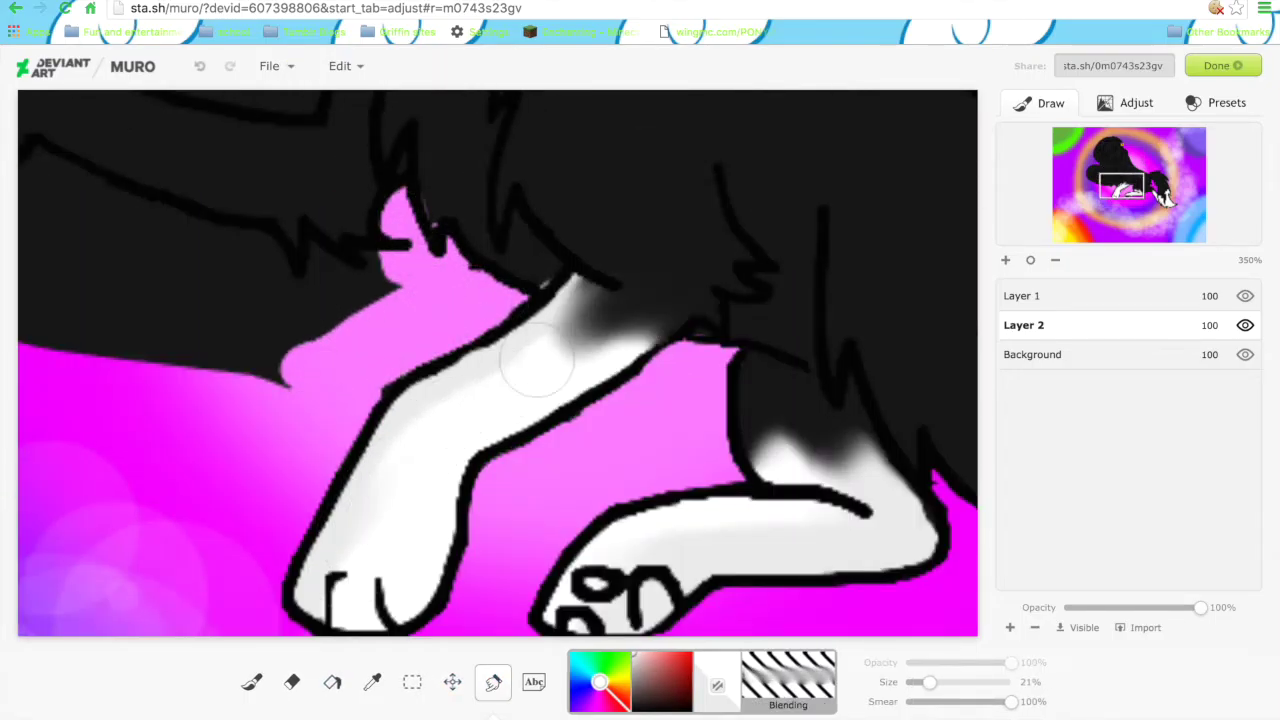
Paint the raised front leg white with light grey shading on Layer 2 and blend its upper end into the dark fur.
{"action": "key", "text": "e"}
{"action": "scroll", "coordinate": [372, 463], "scroll_direction": "left", "scroll_amount": 5}
{"action": "mouse_move", "coordinate": [370, 463]}
{"action": "left_mouse_down"}
{"action": "mouse_move", "coordinate": [480, 400]}
{"action": "mouse_move", "coordinate": [430, 420]}
{"action": "left_mouse_up"}
{"action": "key", "text": "b"}
{"action": "mouse_move", "coordinate": [143, 280]}
{"action": "left_mouse_down"}
{"action": "mouse_move", "coordinate": [300, 220]}
{"action": "mouse_move", "coordinate": [408, 260]}
{"action": "left_mouse_up"}
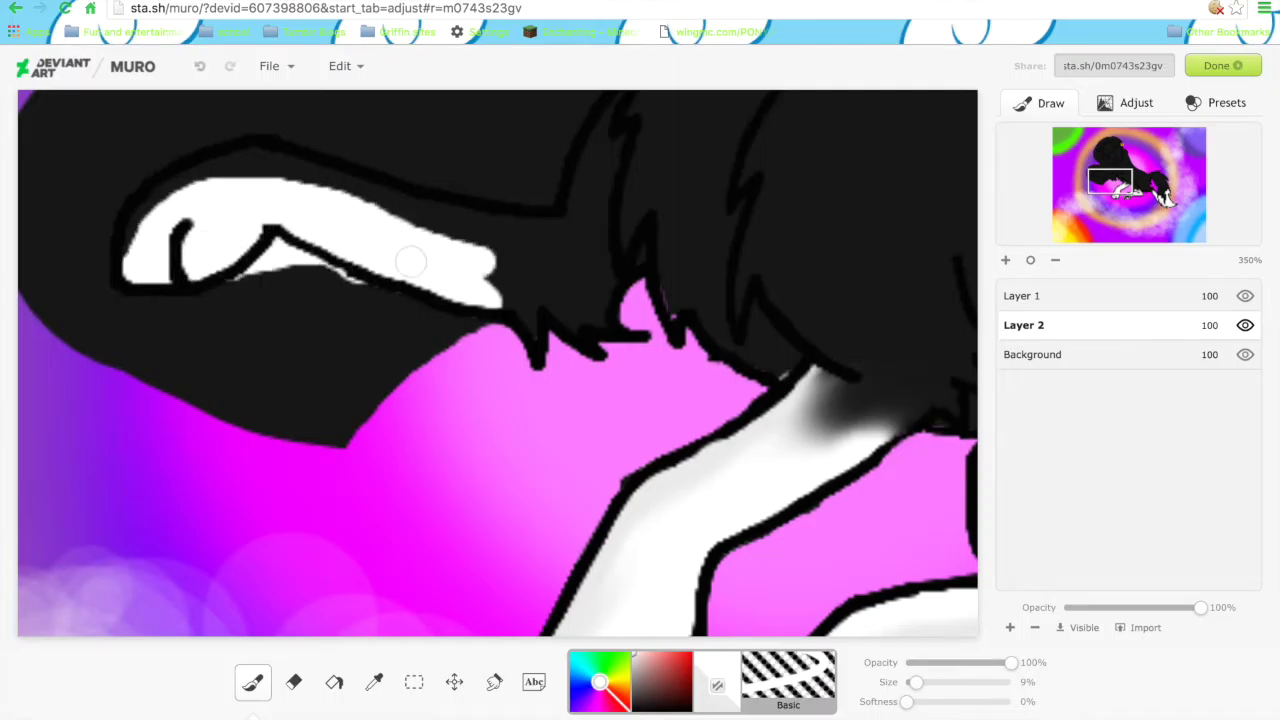
{"action": "mouse_move", "coordinate": [140, 230]}
{"action": "left_mouse_down"}
{"action": "mouse_move", "coordinate": [420, 170]}
{"action": "mouse_move", "coordinate": [366, 214]}
{"action": "mouse_move", "coordinate": [490, 230]}
{"action": "mouse_move", "coordinate": [495, 262]}
{"action": "mouse_move", "coordinate": [514, 271]}
{"action": "left_mouse_up"}
{"action": "key", "text": "s"}
Erase the near-black spill around the raised front leg with the Eraser at 11% size.
{"action": "key", "text": "e"}
{"action": "mouse_move", "coordinate": [240, 285]}
{"action": "left_mouse_down"}
{"action": "mouse_move", "coordinate": [265, 275]}
{"action": "mouse_move", "coordinate": [320, 420]}
{"action": "left_mouse_up"}
{"action": "left_click_drag", "start_coordinate": [380, 320], "coordinate": [100, 400]}
{"action": "left_click_drag", "start_coordinate": [160, 340], "coordinate": [300, 420]}
{"action": "left_click", "coordinate": [1098, 172]}
{"action": "left_click_drag", "start_coordinate": [445, 330], "coordinate": [500, 185]}
{"action": "mouse_move", "coordinate": [460, 320]}
{"action": "left_mouse_down"}
{"action": "mouse_move", "coordinate": [310, 530]}
{"action": "mouse_move", "coordinate": [580, 300]}
{"action": "left_mouse_up"}
{"action": "left_click_drag", "start_coordinate": [440, 260], "coordinate": [298, 533]}
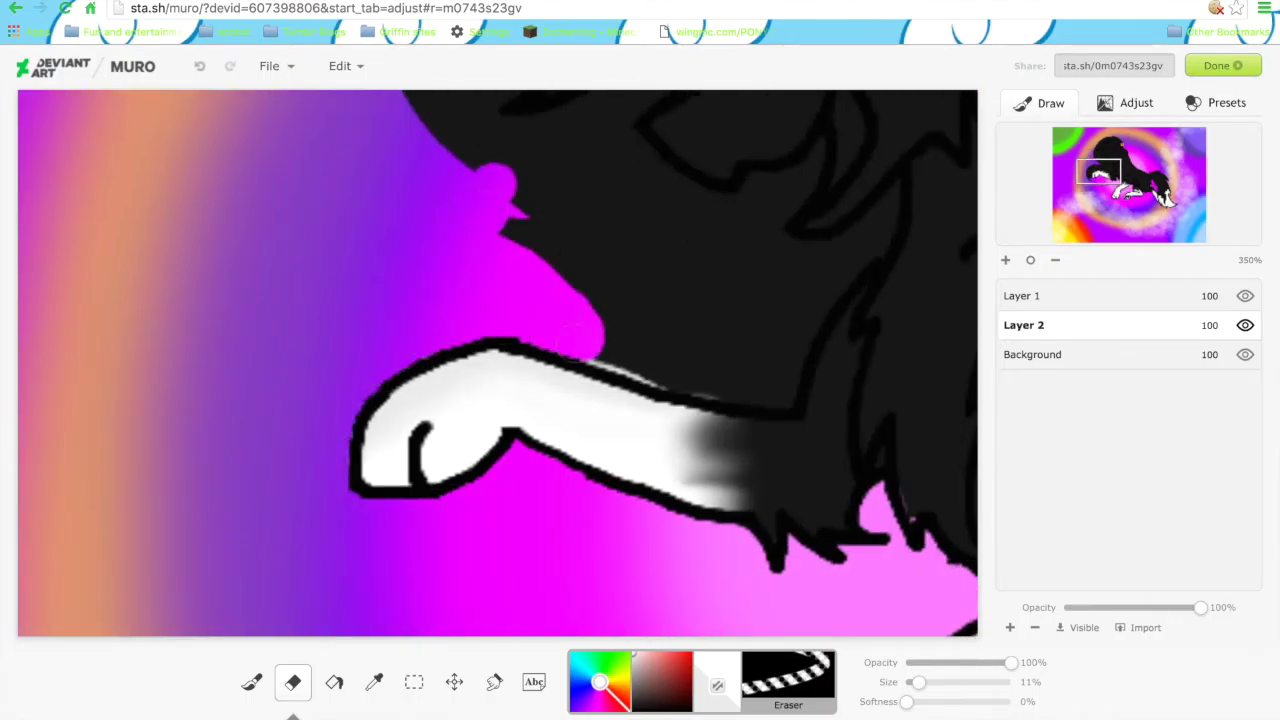
Erase the near-black spill in the gap between the chin, the chest and the top of the raised leg.
{"action": "mouse_move", "coordinate": [575, 340]}
{"action": "left_mouse_down"}
{"action": "mouse_move", "coordinate": [775, 362]}
{"action": "mouse_move", "coordinate": [885, 215]}
{"action": "left_mouse_up"}
{"action": "key", "text": "ctrl+z"}
{"action": "left_click_drag", "start_coordinate": [590, 360], "coordinate": [850, 245]}
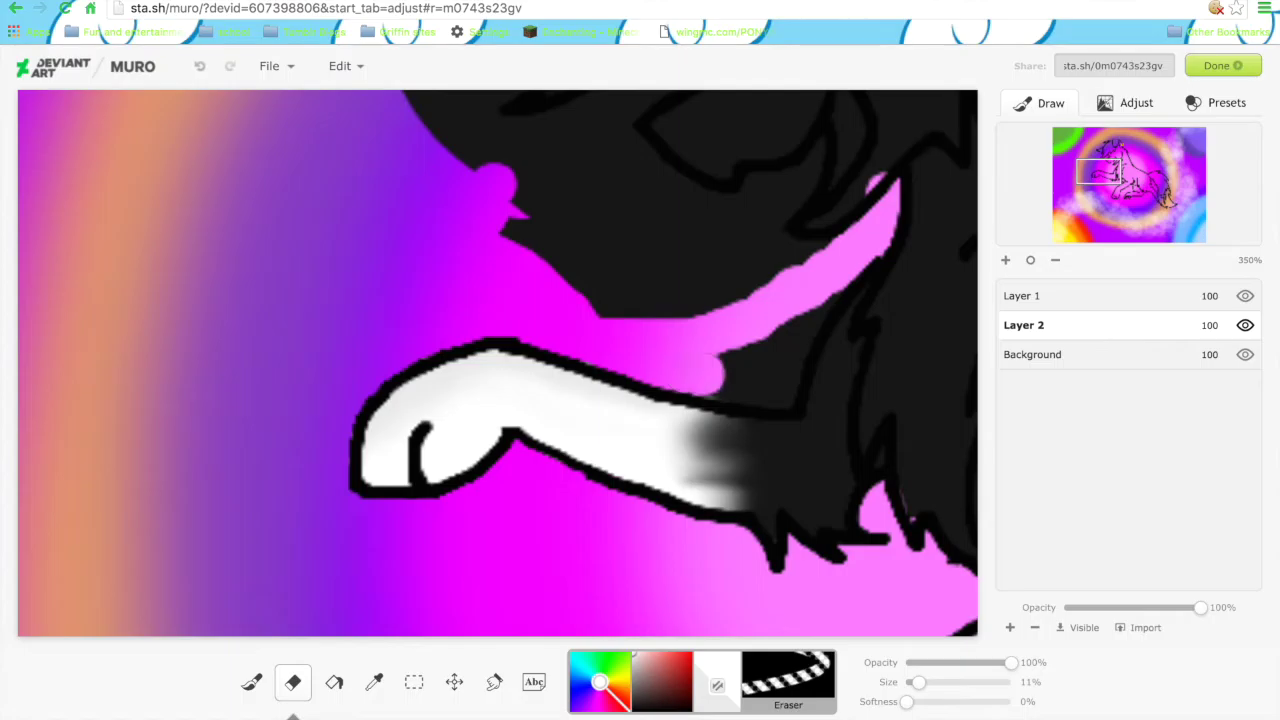
Paint the muzzle and cheek white with light grey shading along the jaw, using the Basic brush at 9% size.
{"action": "left_click", "coordinate": [1115, 158]}
{"action": "key", "text": "b"}
{"action": "mouse_move", "coordinate": [380, 350]}
{"action": "left_mouse_down"}
{"action": "mouse_move", "coordinate": [541, 310]}
{"action": "mouse_move", "coordinate": [537, 280]}
{"action": "mouse_move", "coordinate": [603, 382]}
{"action": "mouse_move", "coordinate": [521, 431]}
{"action": "mouse_move", "coordinate": [612, 375]}
{"action": "mouse_move", "coordinate": [700, 270]}
{"action": "left_mouse_up"}
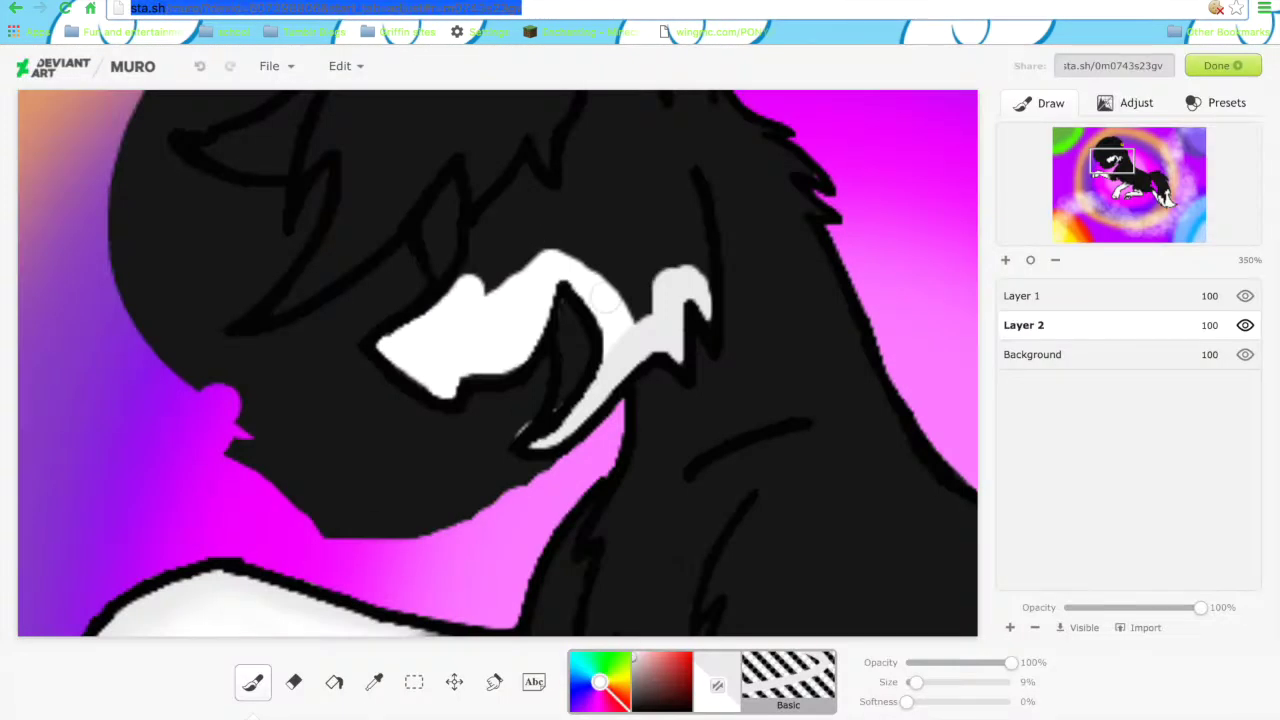
{"action": "left_click_drag", "start_coordinate": [640, 330], "coordinate": [690, 215]}
{"action": "mouse_move", "coordinate": [490, 210]}
{"action": "left_mouse_down"}
{"action": "mouse_move", "coordinate": [673, 233]}
{"action": "mouse_move", "coordinate": [645, 300]}
{"action": "left_mouse_up"}
{"action": "key", "text": "ctrl+z"}
{"action": "left_click_drag", "start_coordinate": [460, 260], "coordinate": [630, 215]}
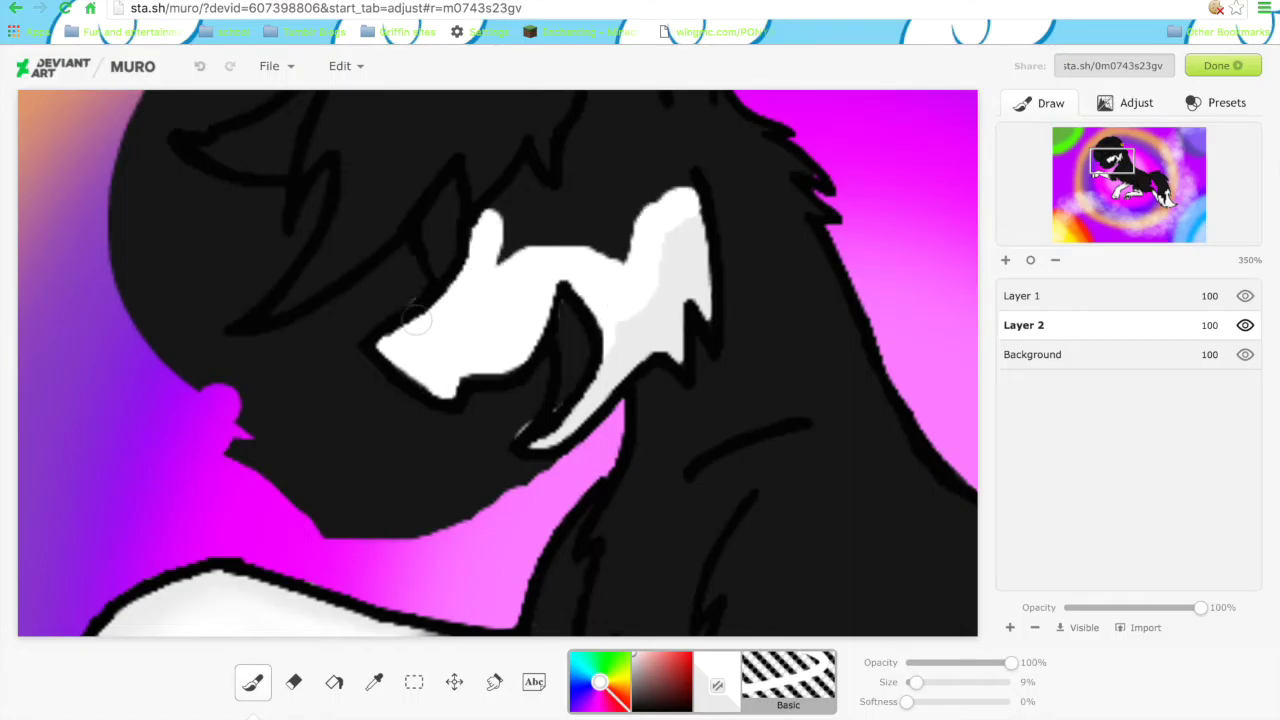
Smear the grey cheek shading into the white and soften the upper edge of the cheek marking with the Blending tool.
{"action": "key", "text": "i"}
{"action": "left_click", "coordinate": [540, 280]}
{"action": "key", "text": "b"}
{"action": "left_click_drag", "start_coordinate": [495, 250], "coordinate": [505, 262]}
{"action": "key", "text": "ctrl+z"}
{"action": "key", "text": "s"}
{"action": "mouse_move", "coordinate": [650, 310]}
{"action": "left_mouse_down"}
{"action": "mouse_move", "coordinate": [630, 230]}
{"action": "mouse_move", "coordinate": [620, 330]}
{"action": "mouse_move", "coordinate": [530, 260]}
{"action": "left_mouse_up"}
Cut back the top of the white cheek marking with near-black Webink at 26% size and blend the new edge.
{"action": "key", "text": "e"}
{"action": "key", "text": "b"}
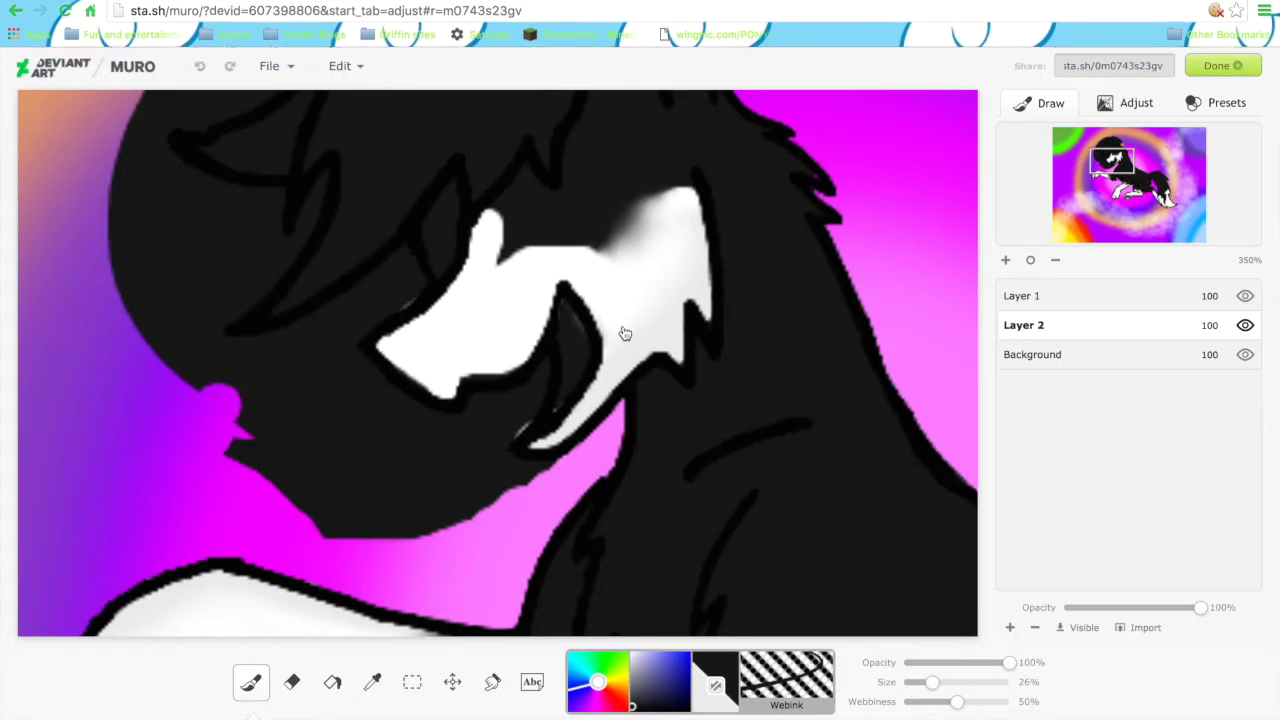
{"action": "left_click_drag", "start_coordinate": [668, 288], "coordinate": [673, 352]}
{"action": "key", "text": "ctrl+z"}
{"action": "left_click_drag", "start_coordinate": [624, 236], "coordinate": [704, 243]}
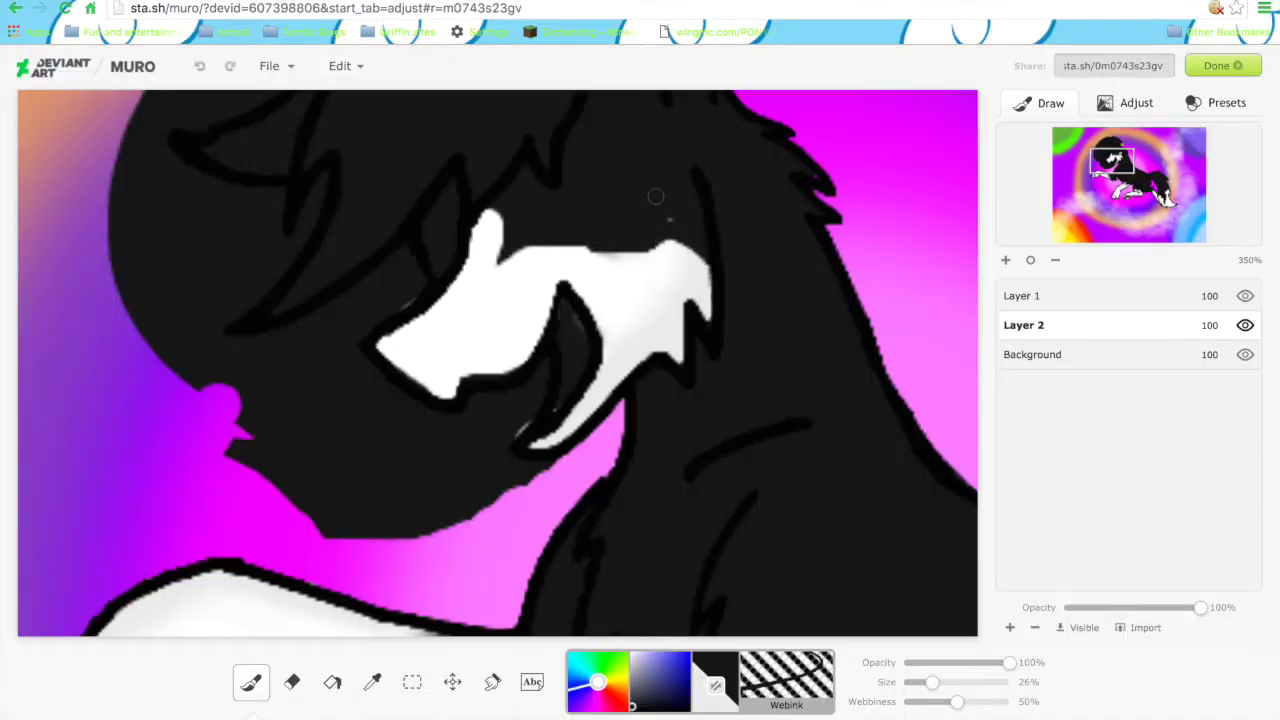
{"action": "key", "text": "s"}
Trim the white marking above the muzzle to a point in near-black and colour the open mouth pink.
{"action": "left_click", "coordinate": [1030, 259]}
{"action": "left_click", "coordinate": [1006, 259]}
{"action": "left_click", "coordinate": [1143, 197]}
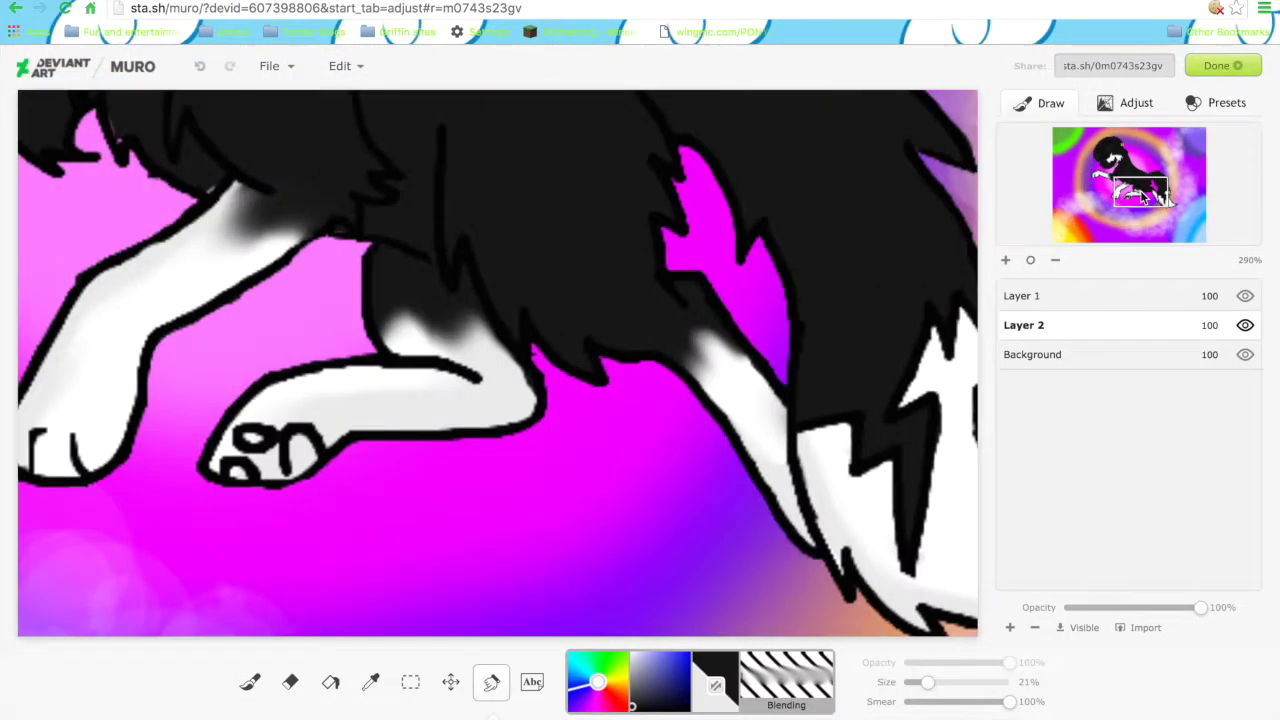
{"action": "left_click_drag", "start_coordinate": [1143, 197], "coordinate": [1113, 161]}
{"action": "key", "text": "b"}
{"action": "mouse_move", "coordinate": [503, 250]}
{"action": "left_mouse_down"}
{"action": "mouse_move", "coordinate": [479, 347]}
{"action": "mouse_move", "coordinate": [545, 425]}
{"action": "left_mouse_up"}
{"action": "left_click", "coordinate": [840, 328], "text": "alt"}
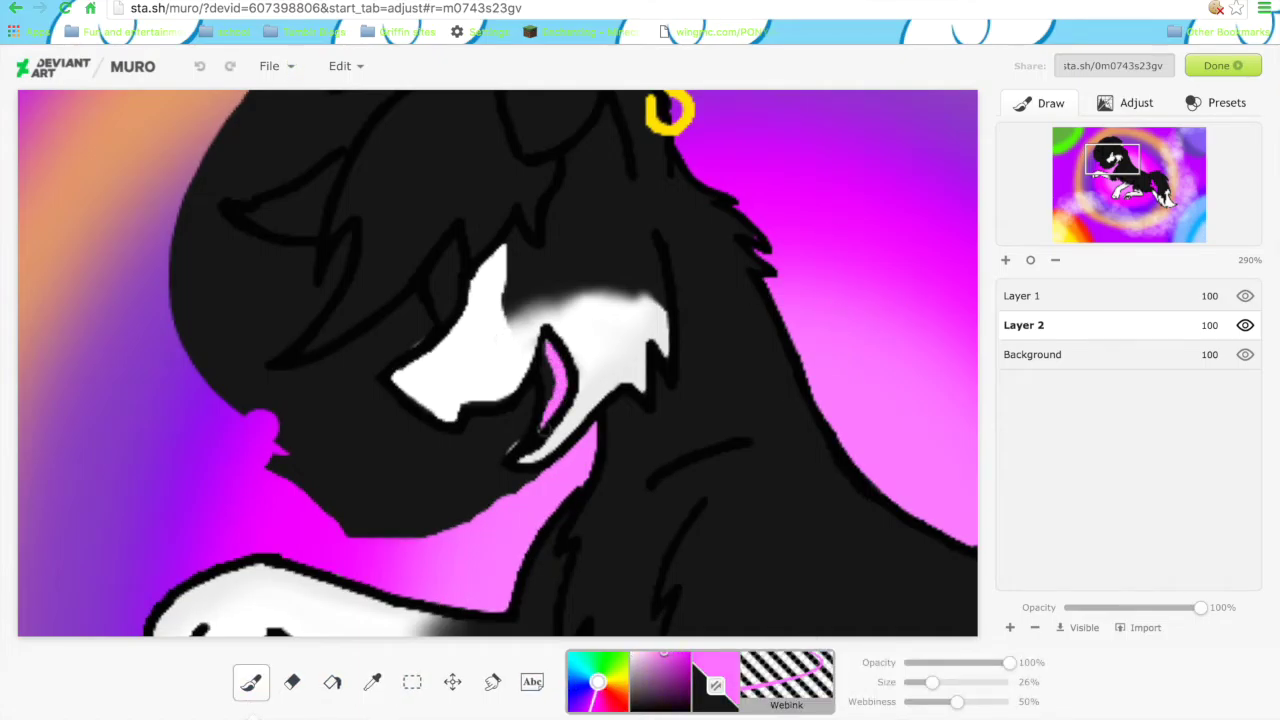
Erase the near-black spill around the muzzle, under the chin and below the fringe, enlarging the Eraser to 32% size.
{"action": "key", "text": "e"}
{"action": "key", "text": "plus"}
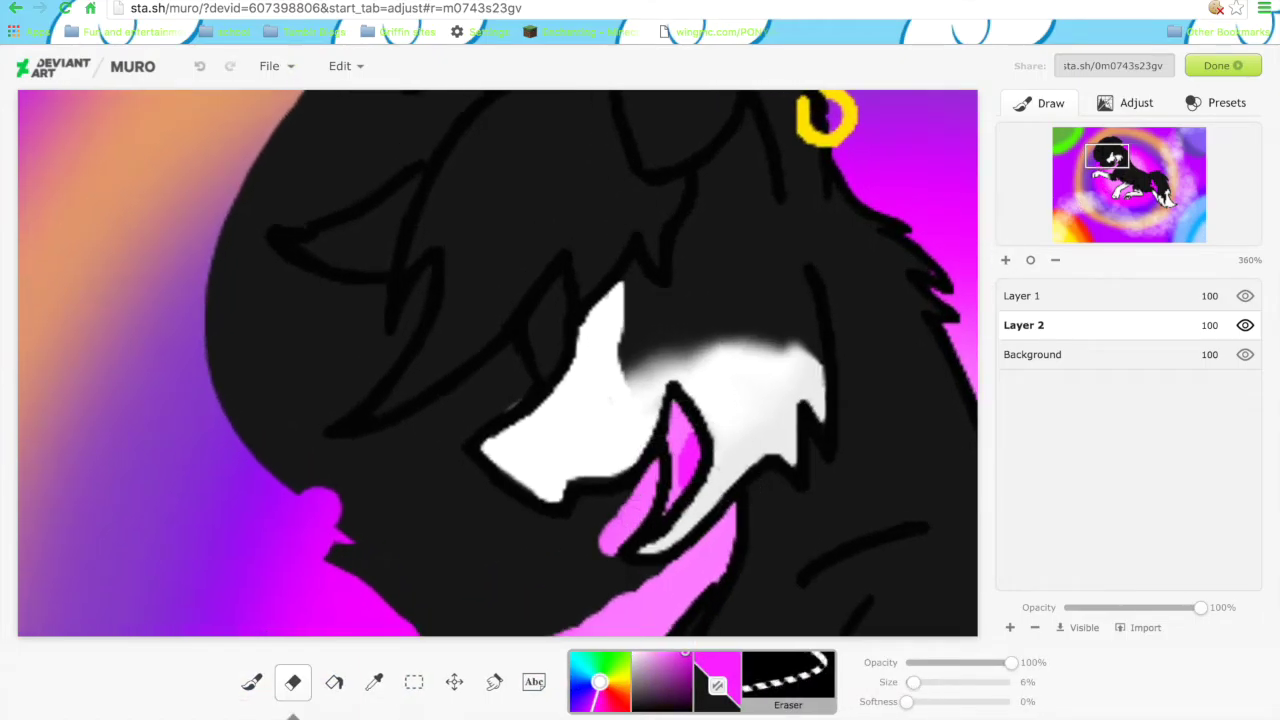
{"action": "mouse_move", "coordinate": [620, 590]}
{"action": "left_mouse_down"}
{"action": "mouse_move", "coordinate": [570, 500]}
{"action": "mouse_move", "coordinate": [360, 410]}
{"action": "mouse_move", "coordinate": [425, 275]}
{"action": "left_mouse_up"}
{"action": "key", "text": "bracketright"}
{"action": "key", "text": "bracketright"}
{"action": "key", "text": "bracketright"}
{"action": "key", "text": "bracketright"}
{"action": "key", "text": "bracketright"}
{"action": "left_click", "coordinate": [1113, 166]}
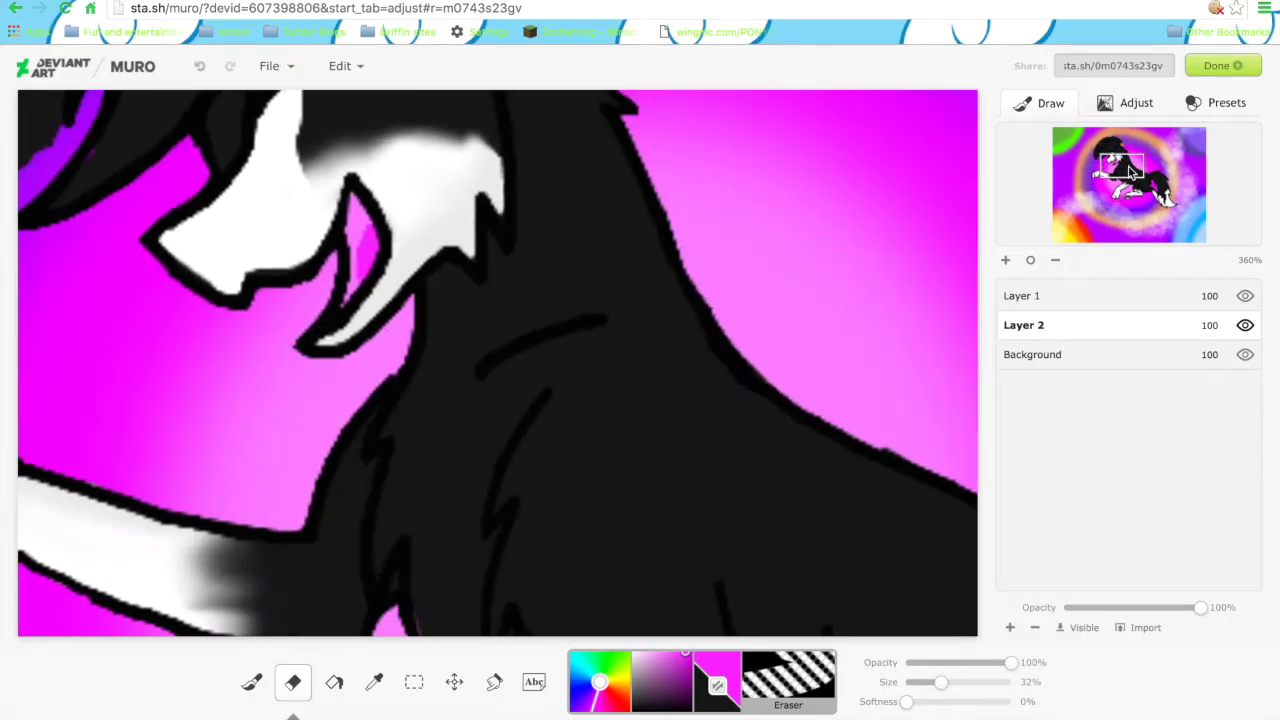
Paint a dark blue streak through the fringe with Webink at 26% size and a thin white strand beside it.
{"action": "left_click_drag", "start_coordinate": [1115, 166], "coordinate": [1108, 152]}
{"action": "left_click", "coordinate": [253, 682]}
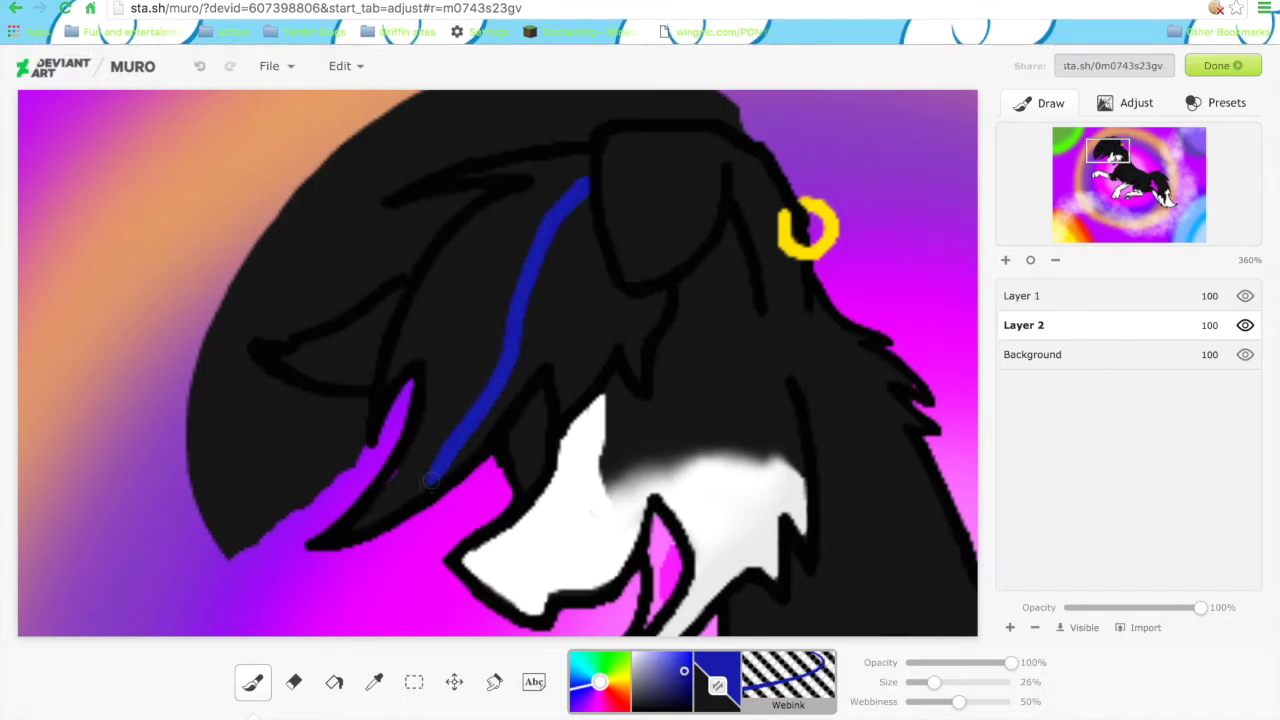
{"action": "left_click_drag", "start_coordinate": [586, 185], "coordinate": [360, 522]}
{"action": "left_click_drag", "start_coordinate": [582, 200], "coordinate": [527, 375]}
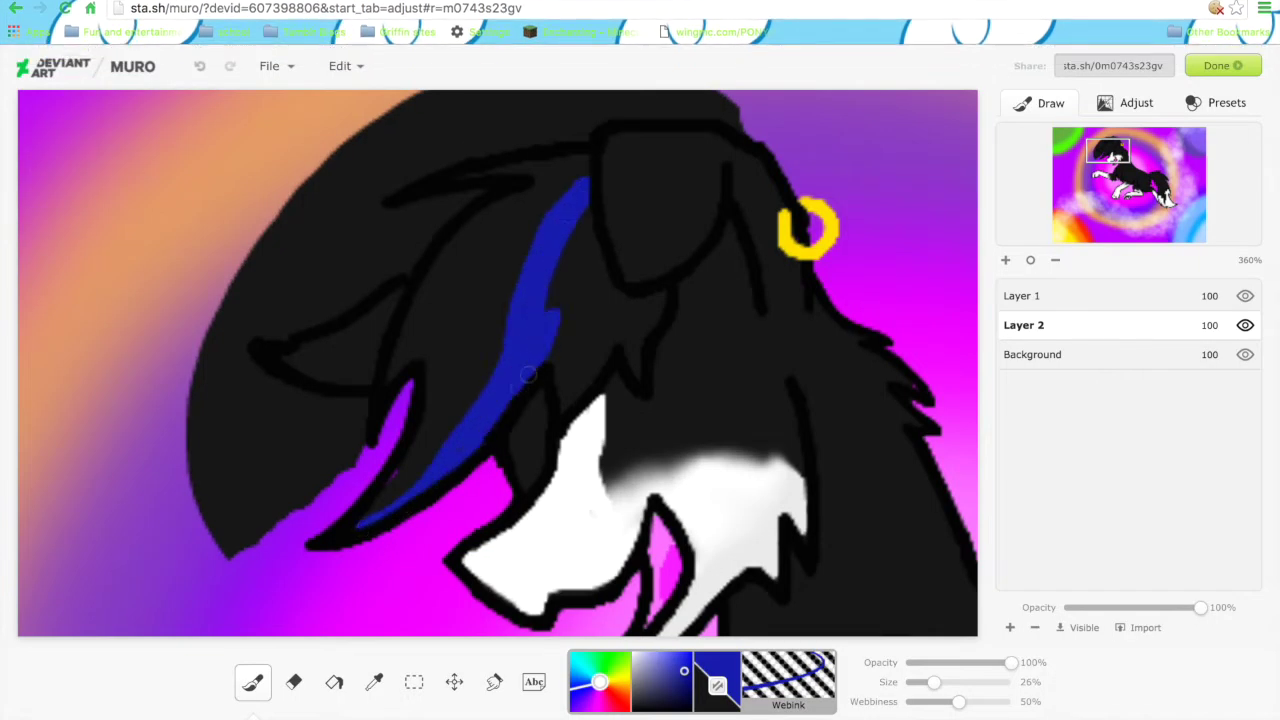
{"action": "key", "text": "ctrl+z"}
{"action": "key", "text": "ctrl+z"}
{"action": "mouse_move", "coordinate": [586, 196]}
{"action": "left_mouse_down"}
{"action": "mouse_move", "coordinate": [527, 428]}
{"action": "mouse_move", "coordinate": [442, 472]}
{"action": "mouse_move", "coordinate": [495, 372]}
{"action": "left_mouse_up"}
{"action": "key", "text": "ctrl+z"}
{"action": "left_click_drag", "start_coordinate": [600, 250], "coordinate": [545, 405]}
{"action": "mouse_move", "coordinate": [430, 482]}
{"action": "left_mouse_down"}
{"action": "mouse_move", "coordinate": [494, 405]}
{"action": "mouse_move", "coordinate": [592, 205]}
{"action": "mouse_move", "coordinate": [443, 477]}
{"action": "left_mouse_up"}
{"action": "left_click", "coordinate": [573, 700]}
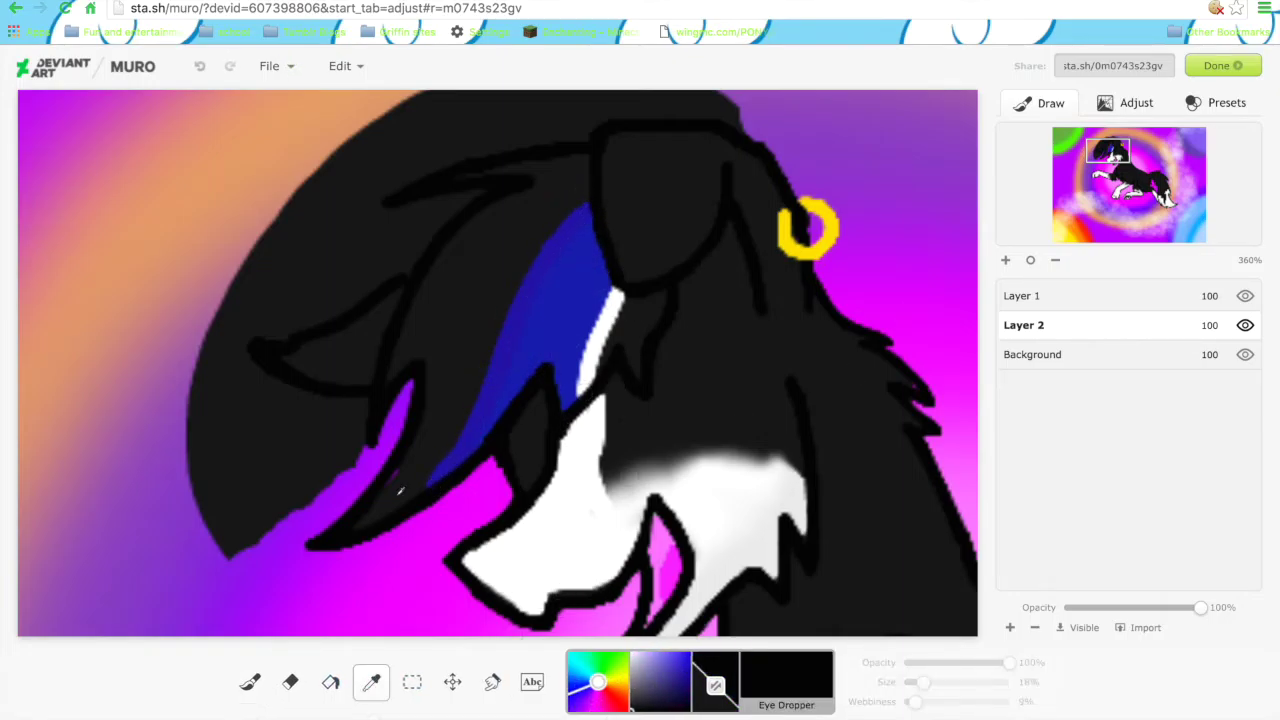
Paint the inner ear light pink and add near-black fur tufts along its lower edge.
{"action": "left_click", "coordinate": [650, 622], "text": "alt"}
{"action": "mouse_move", "coordinate": [700, 295]}
{"action": "left_mouse_down"}
{"action": "mouse_move", "coordinate": [725, 255]}
{"action": "mouse_move", "coordinate": [752, 308]}
{"action": "mouse_move", "coordinate": [720, 313]}
{"action": "left_mouse_up"}
{"action": "left_click", "coordinate": [705, 330], "text": "alt"}
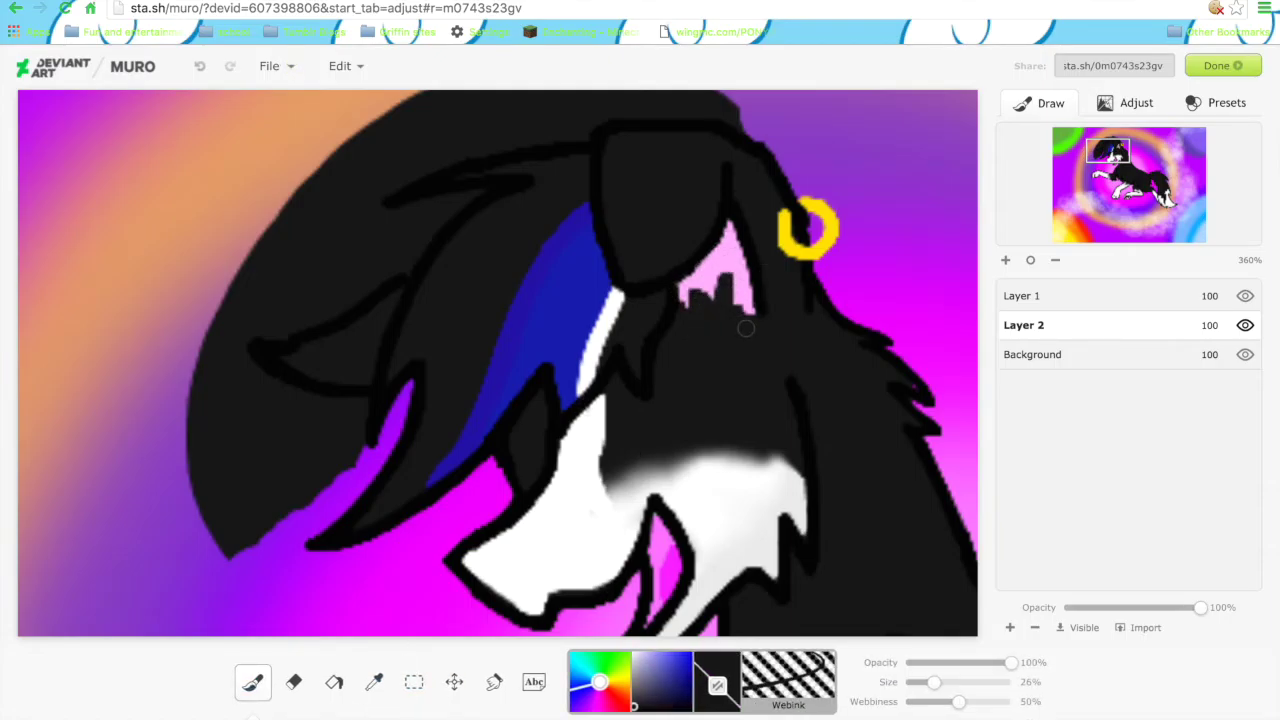
Erase the near-black spill around the fringe and the top of the head with the Eraser at 10% size.
{"action": "left_click", "coordinate": [1031, 260]}
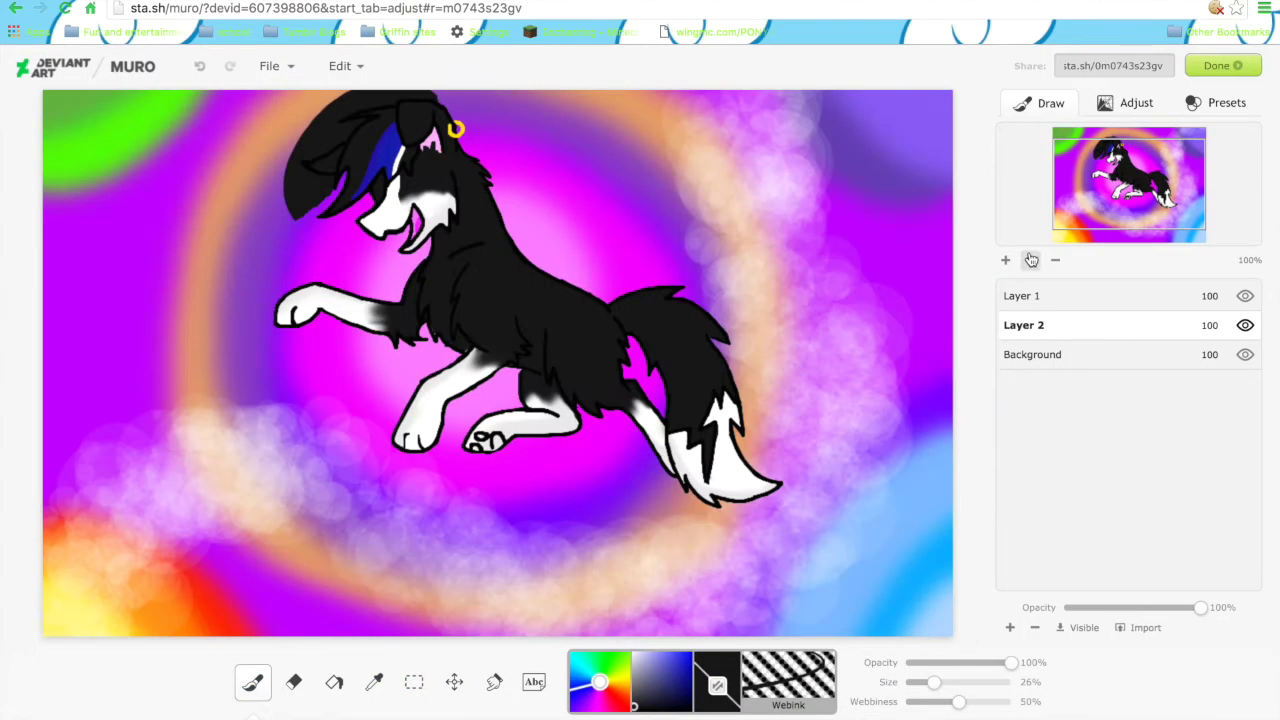
{"action": "left_click", "coordinate": [1005, 260]}
{"action": "left_click", "coordinate": [293, 682]}
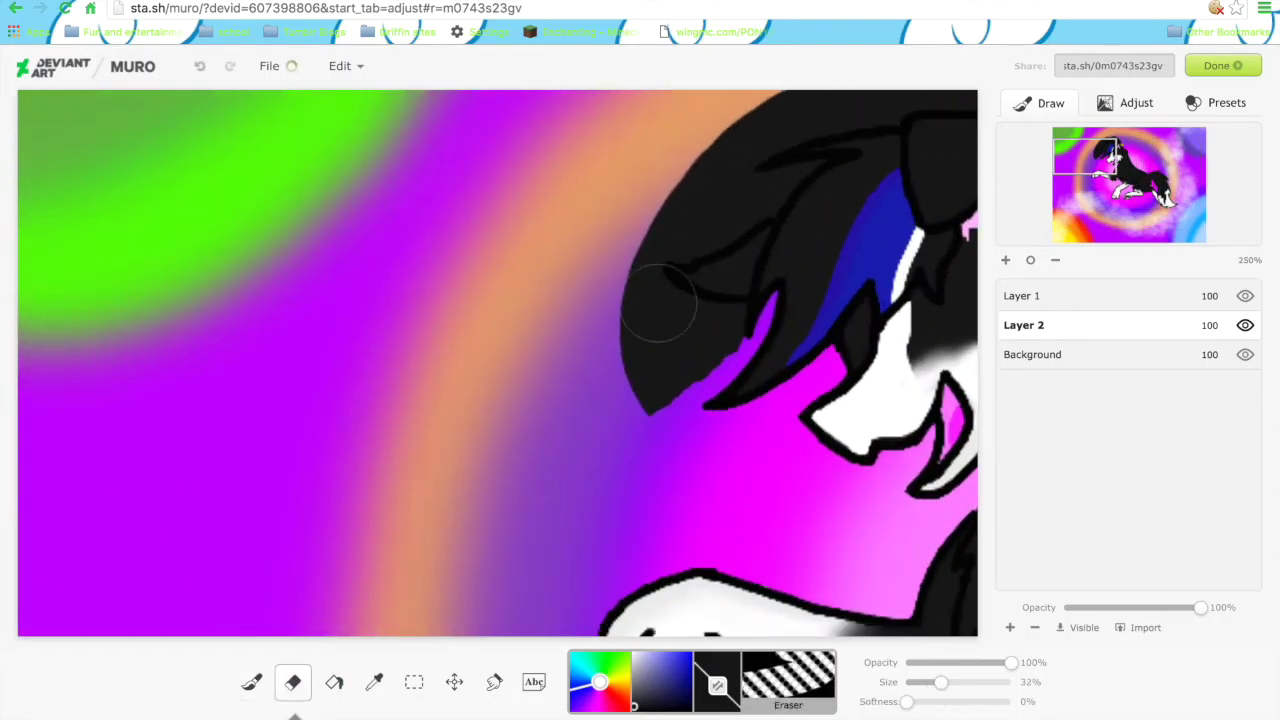
{"action": "left_click_drag", "start_coordinate": [930, 682], "coordinate": [915, 683]}
{"action": "mouse_move", "coordinate": [700, 260]}
{"action": "left_mouse_down"}
{"action": "mouse_move", "coordinate": [690, 333]}
{"action": "mouse_move", "coordinate": [180, 440]}
{"action": "left_mouse_up"}
{"action": "left_click_drag", "start_coordinate": [540, 195], "coordinate": [250, 250]}
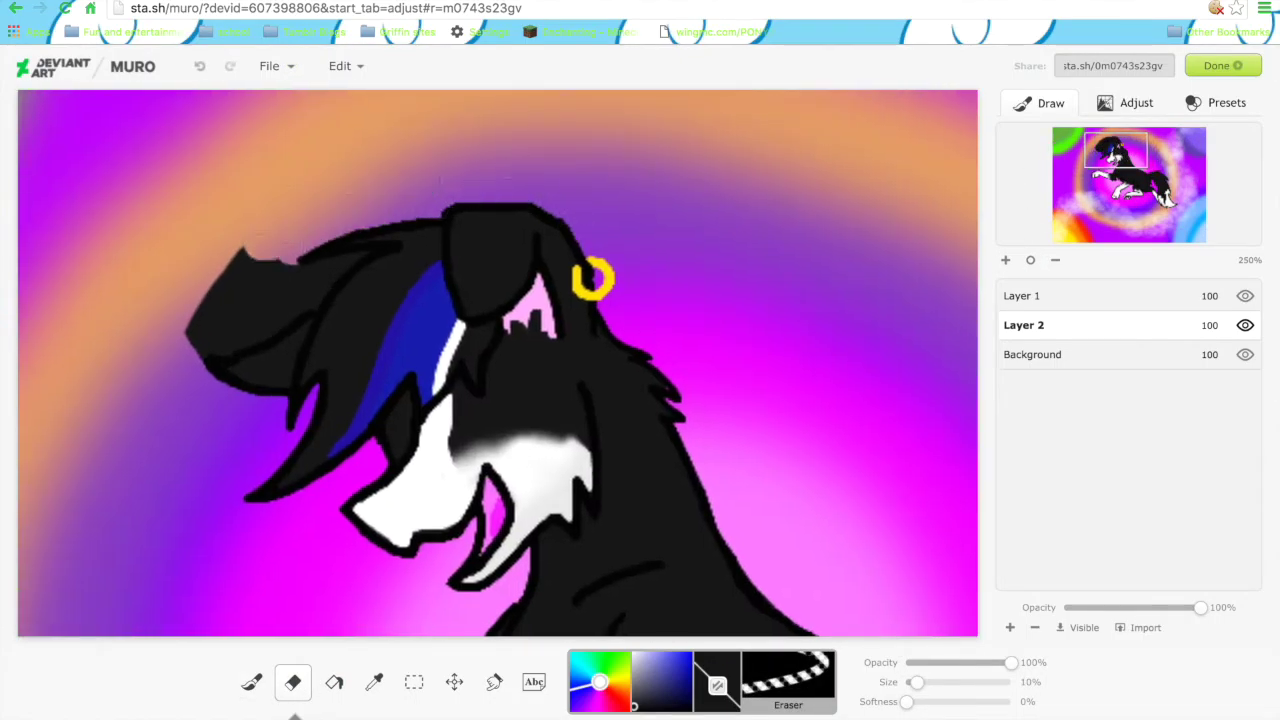
{"action": "mouse_move", "coordinate": [377, 190]}
{"action": "left_mouse_down"}
{"action": "mouse_move", "coordinate": [200, 330]}
{"action": "mouse_move", "coordinate": [280, 270]}
{"action": "mouse_move", "coordinate": [267, 203]}
{"action": "left_mouse_up"}
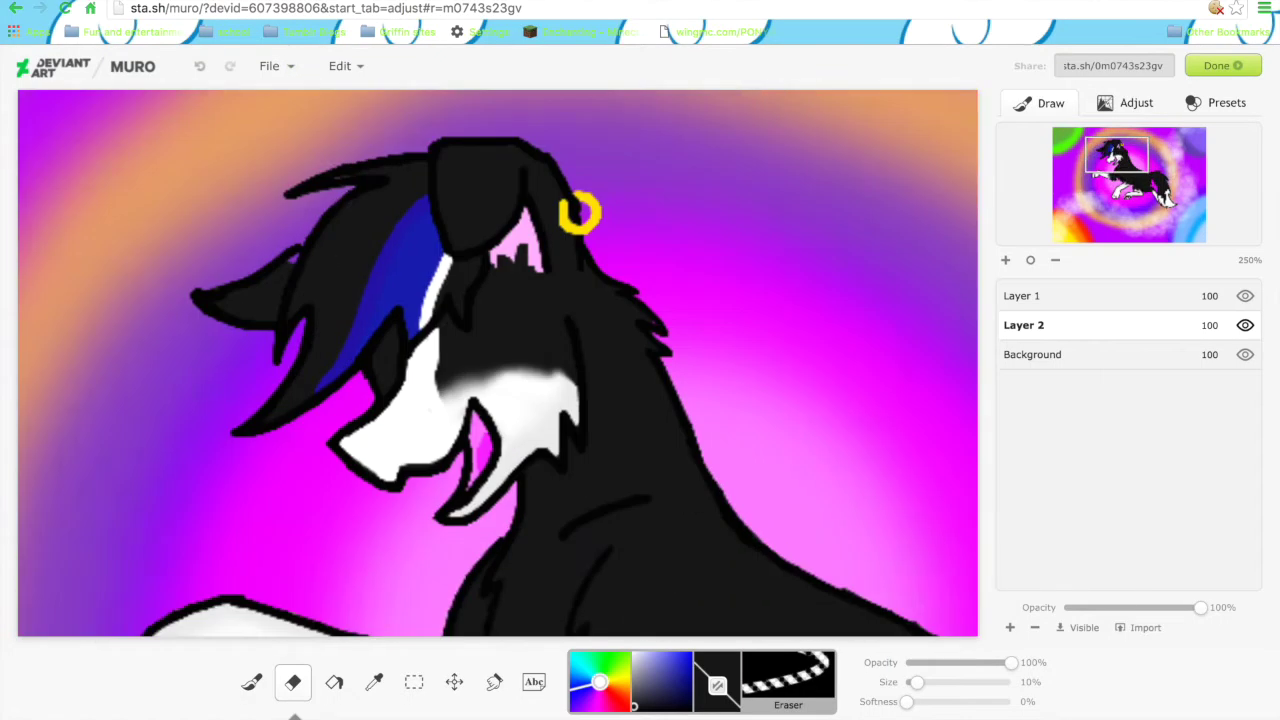
Add darker black shading to the fringe, then blend it, the blue streak and the inner edge of the muzzle marking.
{"action": "left_click", "coordinate": [491, 682]}
{"action": "left_click", "coordinate": [1006, 260]}
{"action": "key", "text": "i"}
{"action": "key", "text": "b"}
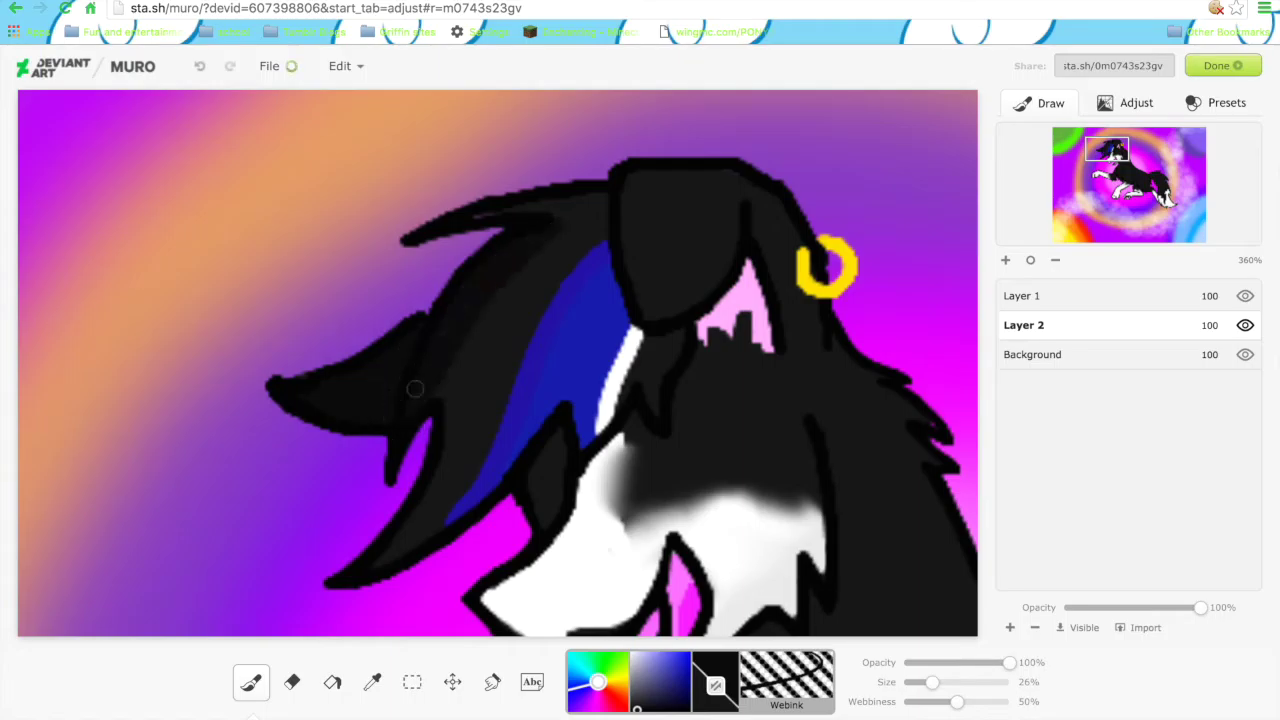
{"action": "key", "text": "r"}
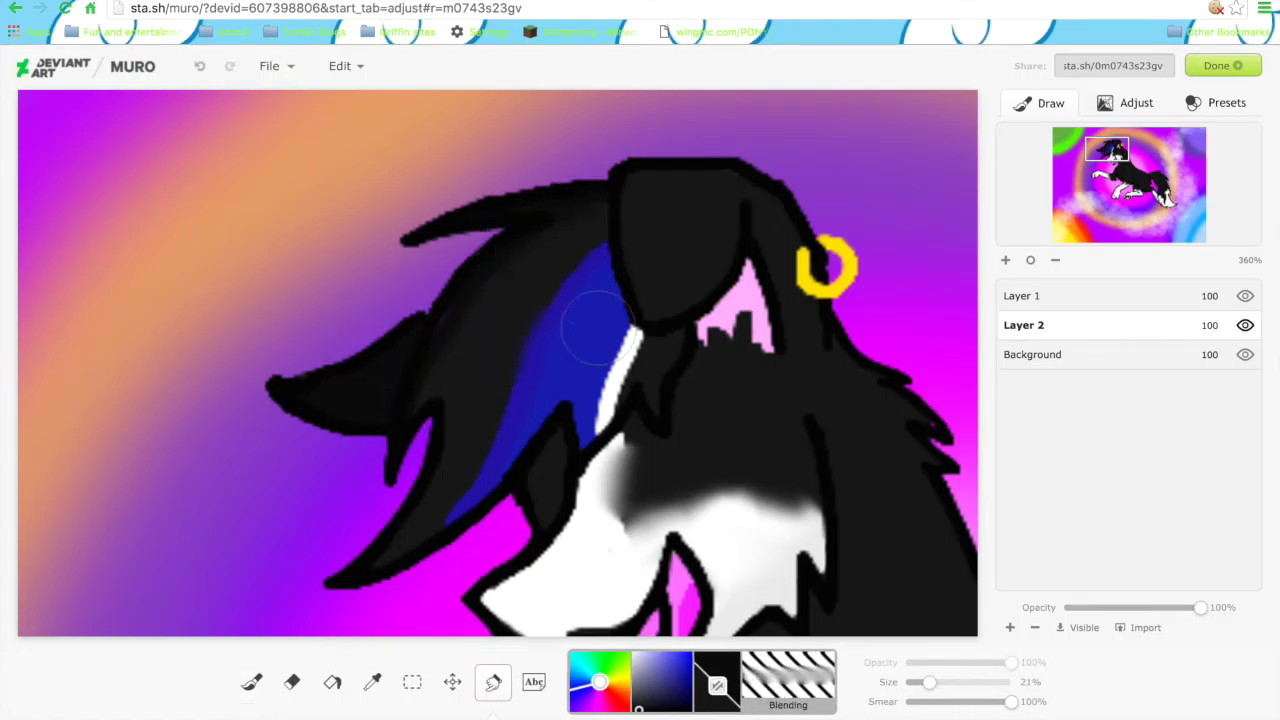
{"action": "left_click", "coordinate": [1030, 260]}
{"action": "left_click", "coordinate": [1006, 260]}
{"action": "left_click", "coordinate": [1157, 223]}
{"action": "left_click_drag", "start_coordinate": [1157, 223], "coordinate": [1154, 206]}
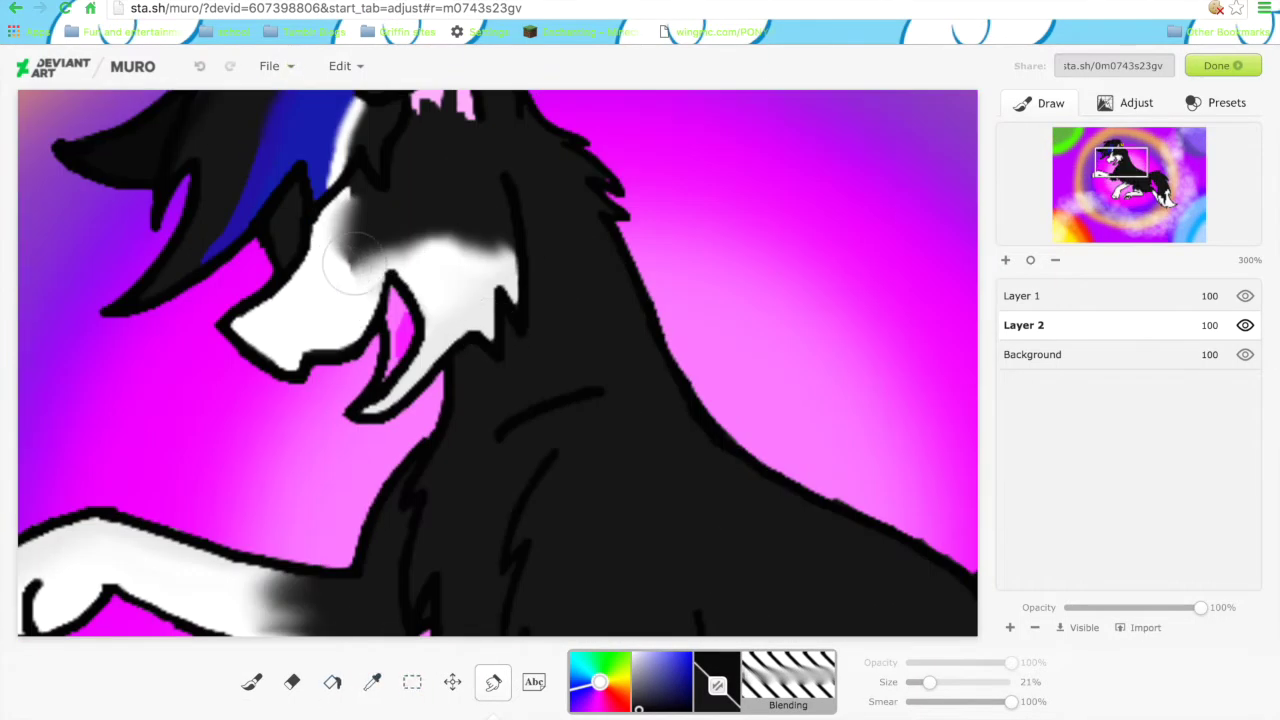
Paint the small belly patch and the chest fur white with Webink at 26% size.
{"action": "left_click", "coordinate": [250, 682]}
{"action": "left_click", "coordinate": [1120, 187]}
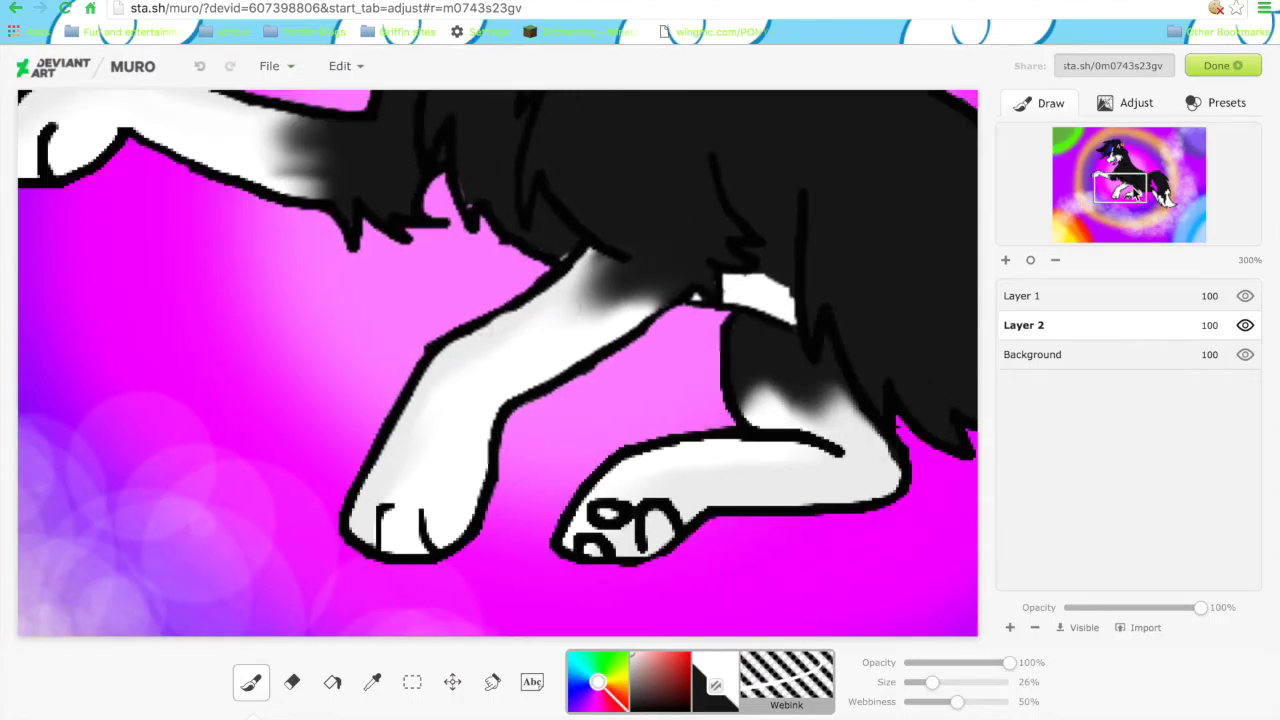
{"action": "left_click", "coordinate": [1120, 172]}
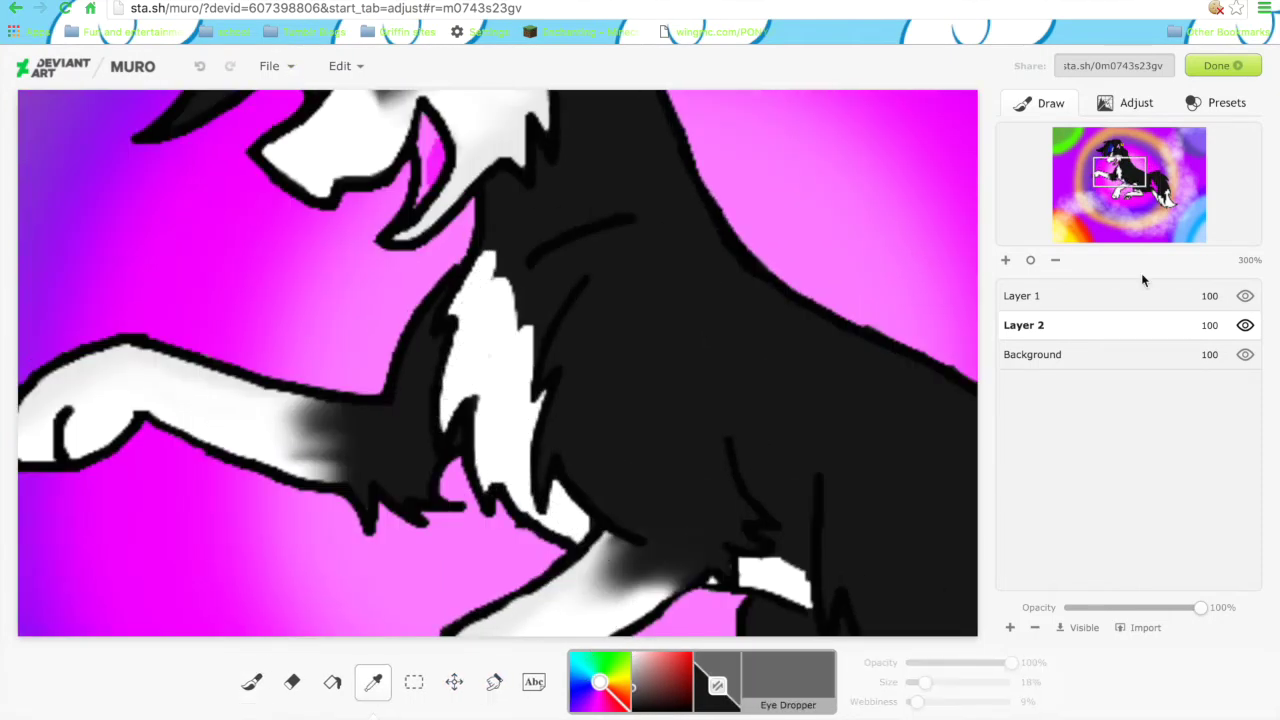
Shade the white chest fur light grey and smear the marking's upper end into the dark fur.
{"action": "left_click", "coordinate": [1120, 190]}
{"action": "left_click", "coordinate": [1122, 175]}
{"action": "left_click", "coordinate": [1125, 177]}
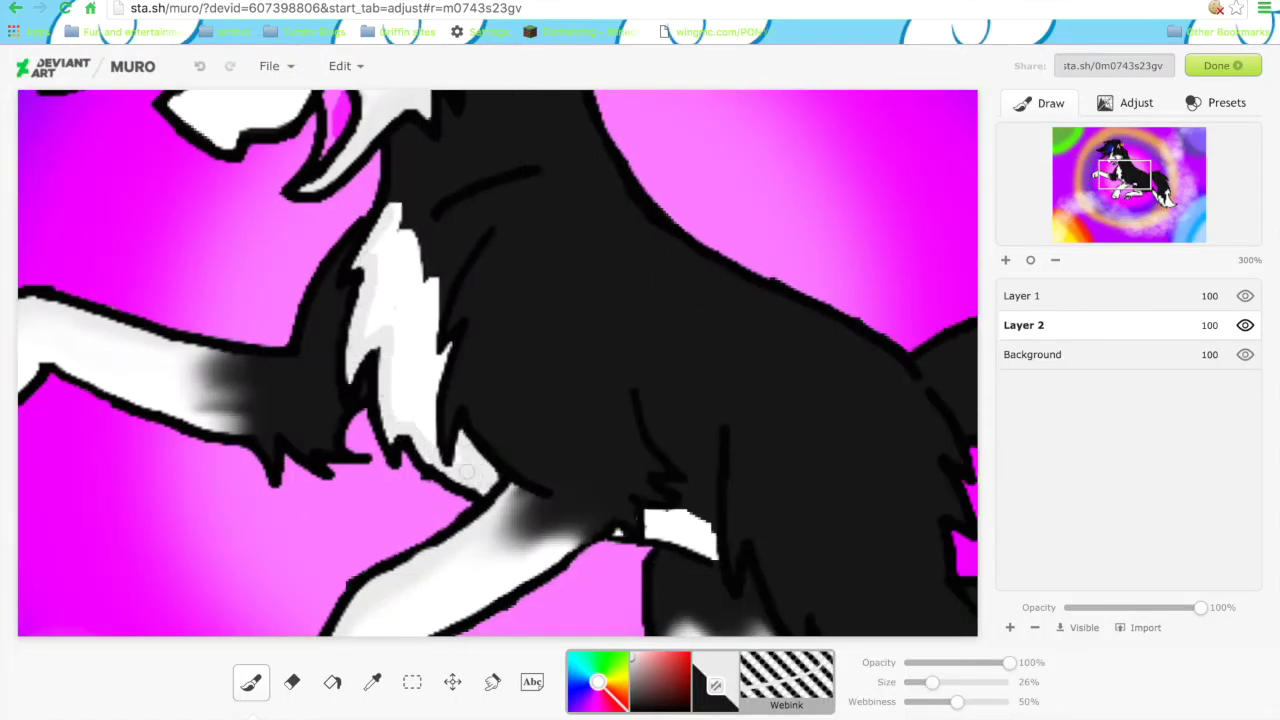
{"action": "key", "text": "s"}
{"action": "mouse_move", "coordinate": [395, 300]}
{"action": "left_mouse_down"}
{"action": "mouse_move", "coordinate": [420, 230]}
{"action": "mouse_move", "coordinate": [400, 265]}
{"action": "mouse_move", "coordinate": [470, 350]}
{"action": "left_mouse_up"}
{"action": "key", "text": "e"}
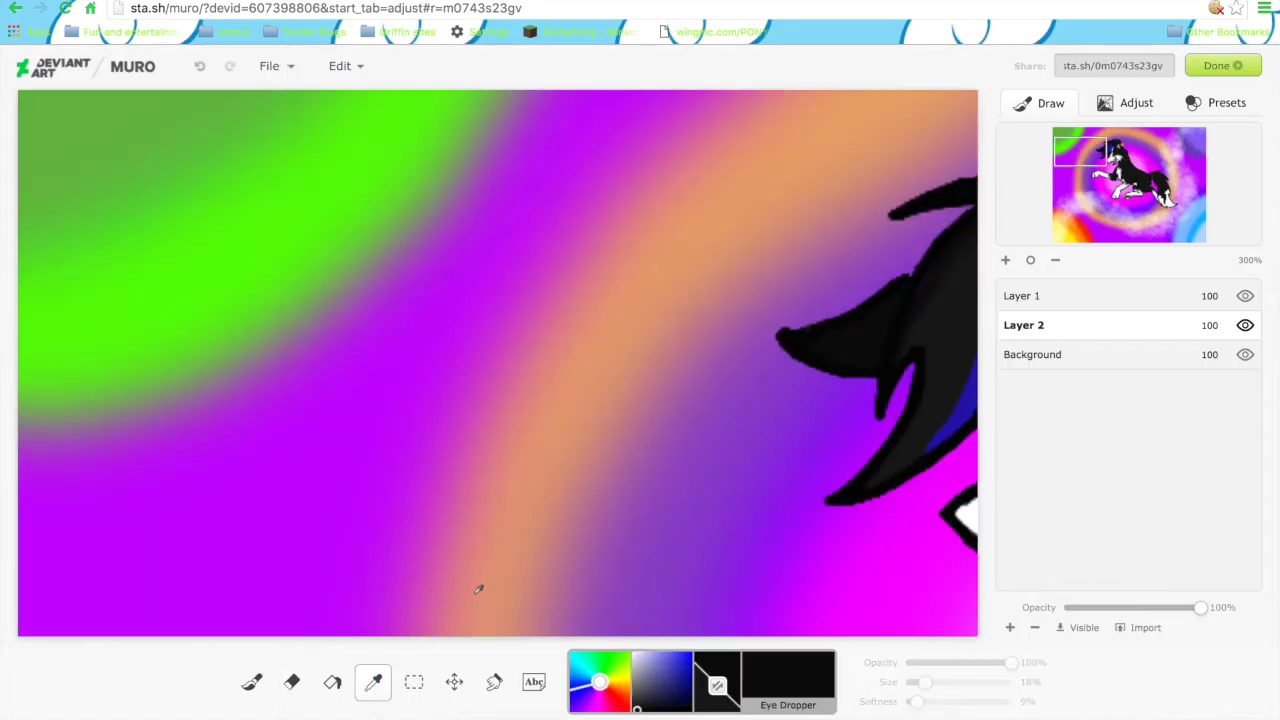
Add darker black shading along the back, rump and tail with the Basic brush at 9% size and blend it.
{"action": "key", "text": "minus"}
{"action": "key", "text": "minus"}
{"action": "key", "text": "b"}
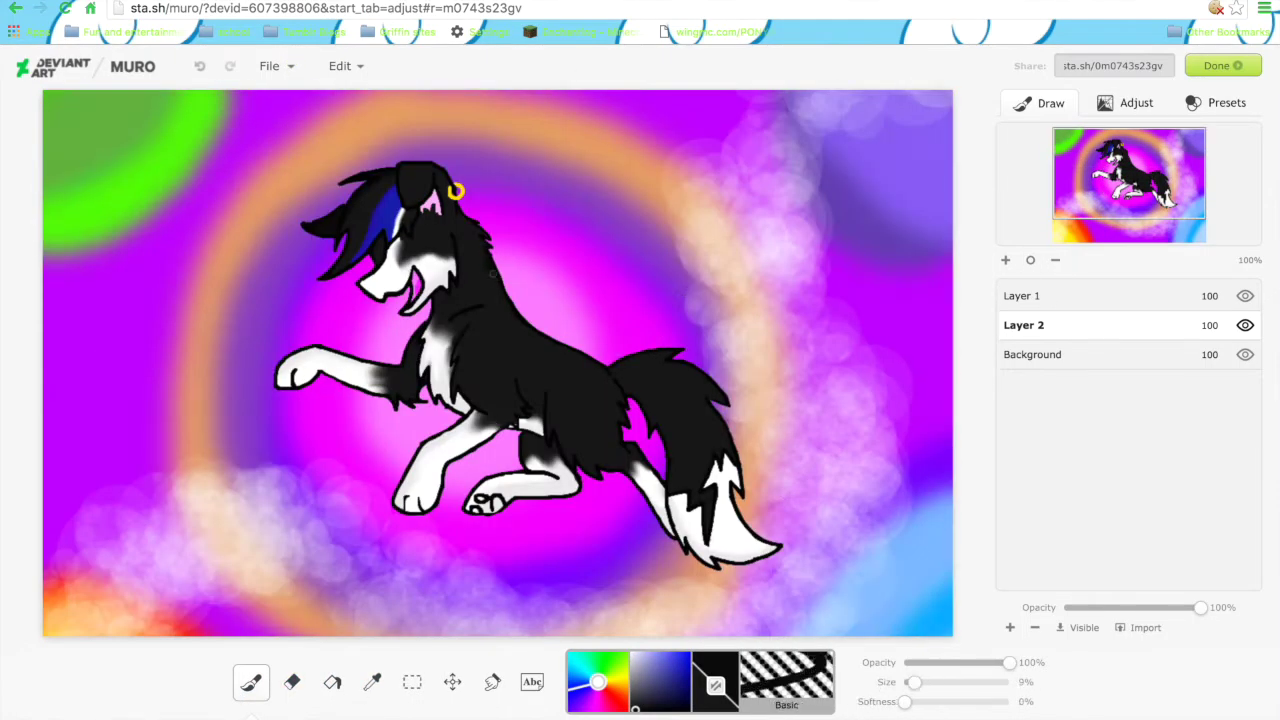
{"action": "left_click", "coordinate": [1005, 262]}
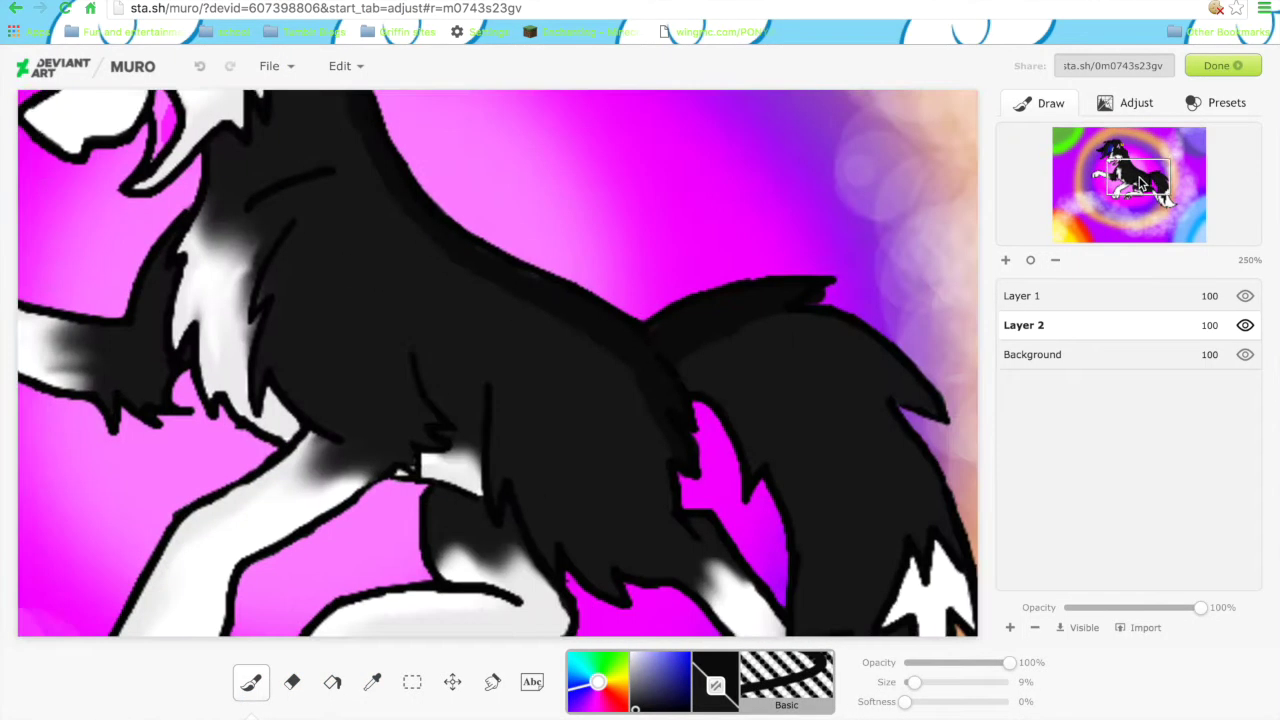
{"action": "key", "text": "e"}
{"action": "key", "text": "s"}
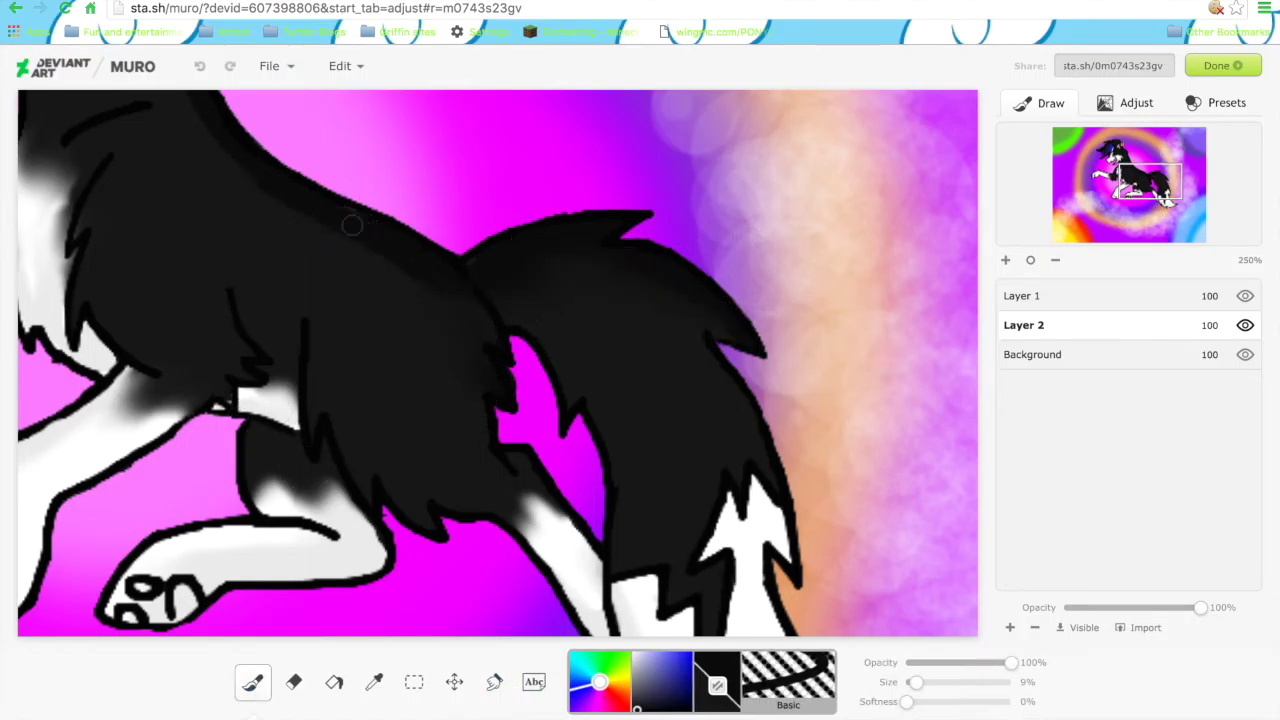
{"action": "mouse_move", "coordinate": [391, 281]}
{"action": "left_mouse_down"}
{"action": "mouse_move", "coordinate": [486, 286]}
{"action": "mouse_move", "coordinate": [502, 250]}
{"action": "mouse_move", "coordinate": [557, 280]}
{"action": "left_mouse_up"}
Shade the neck and nape fur darker black, clean up its outline with Webink Erase at 29% size, and blend the shading.
{"action": "key", "text": "b"}
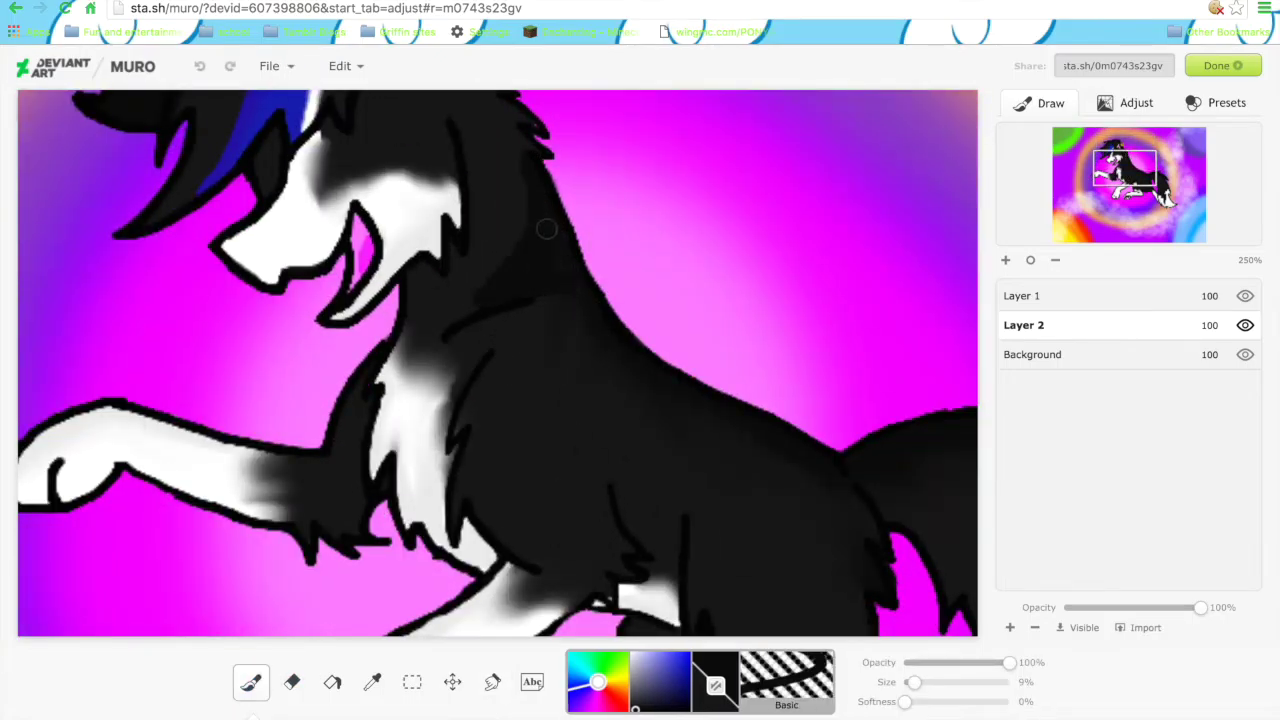
{"action": "key", "text": "s"}
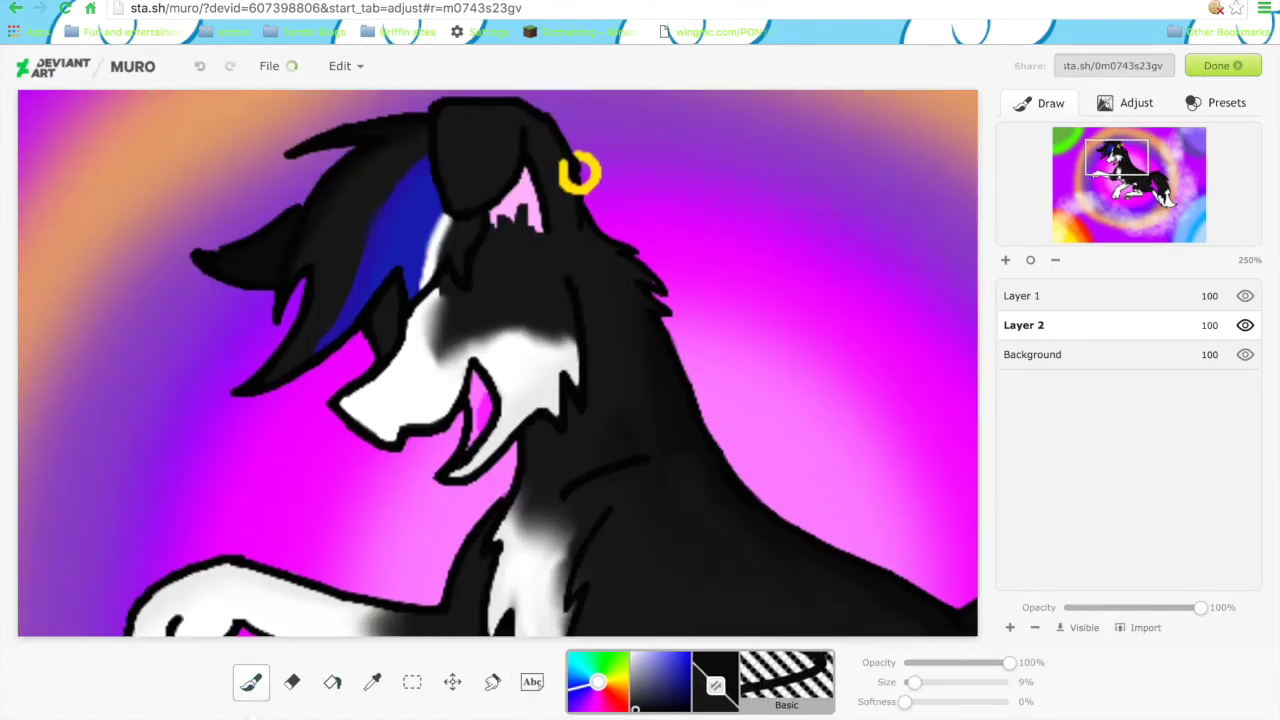
{"action": "left_click", "coordinate": [293, 682]}
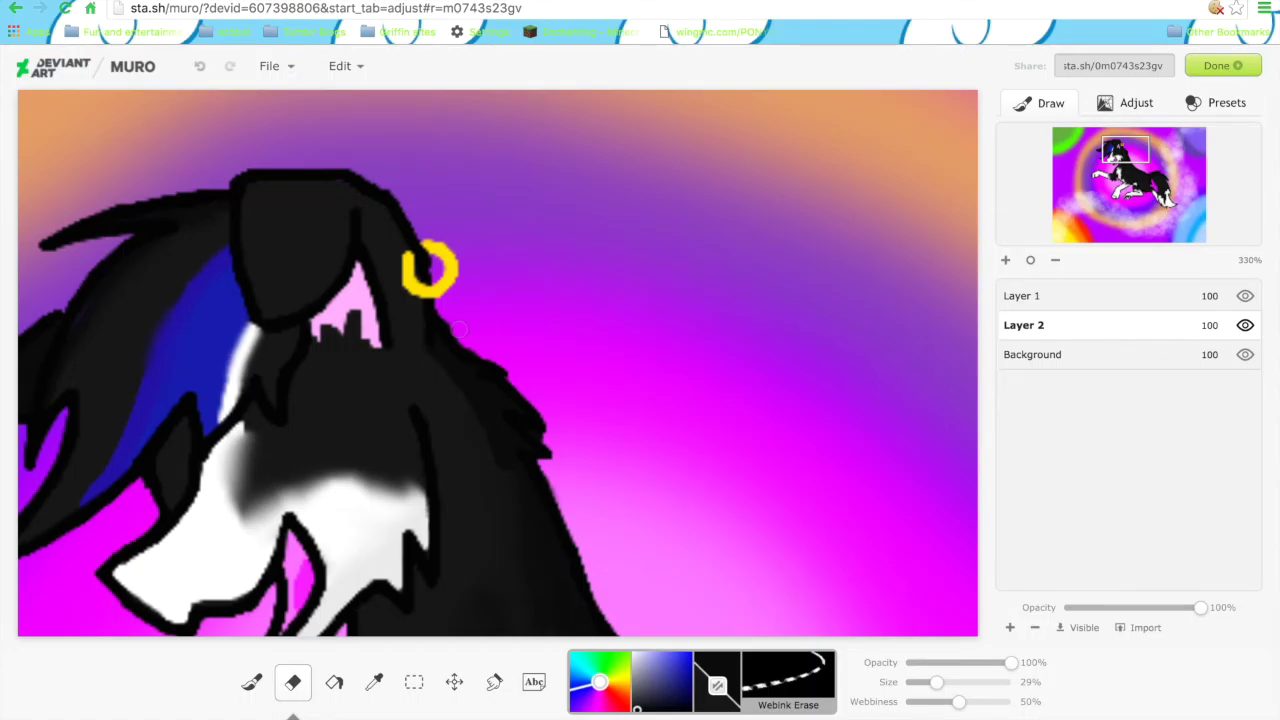
{"action": "key", "text": "s"}
Paint the nose near-black and add a white highlight with Webink at 12% size.
{"action": "key", "text": "b"}
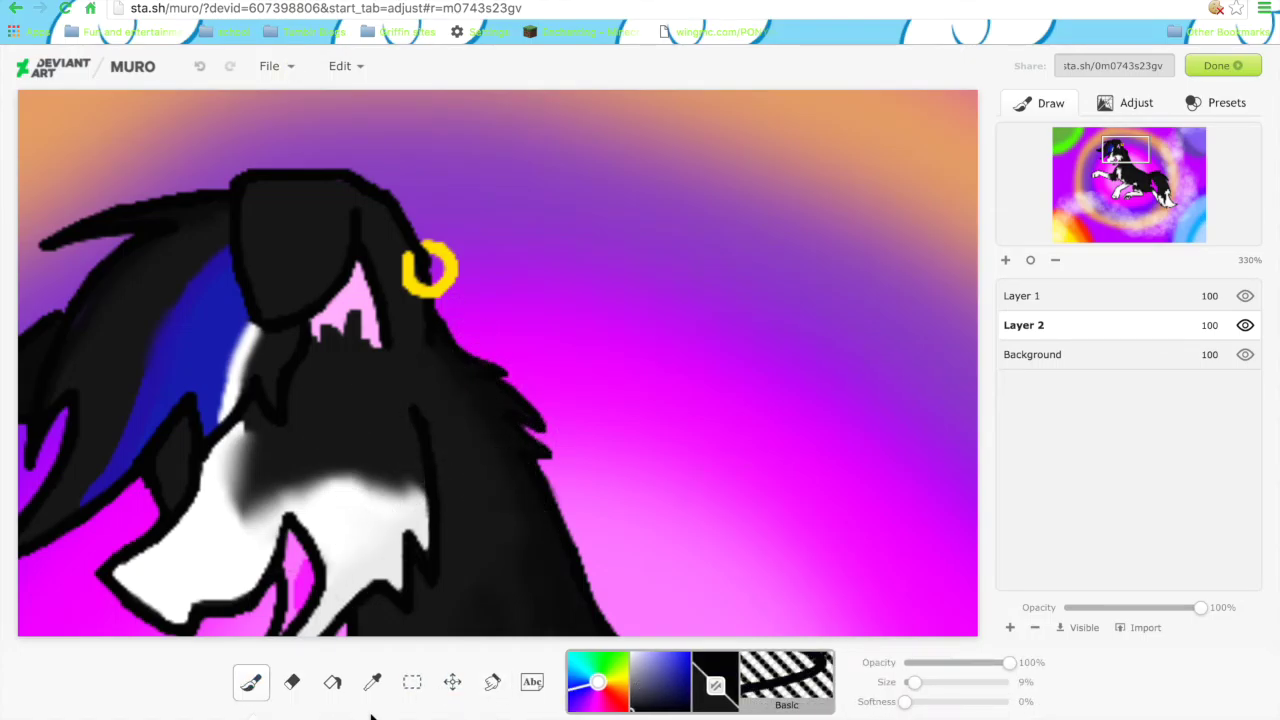
{"action": "key", "text": "ctrl+z"}
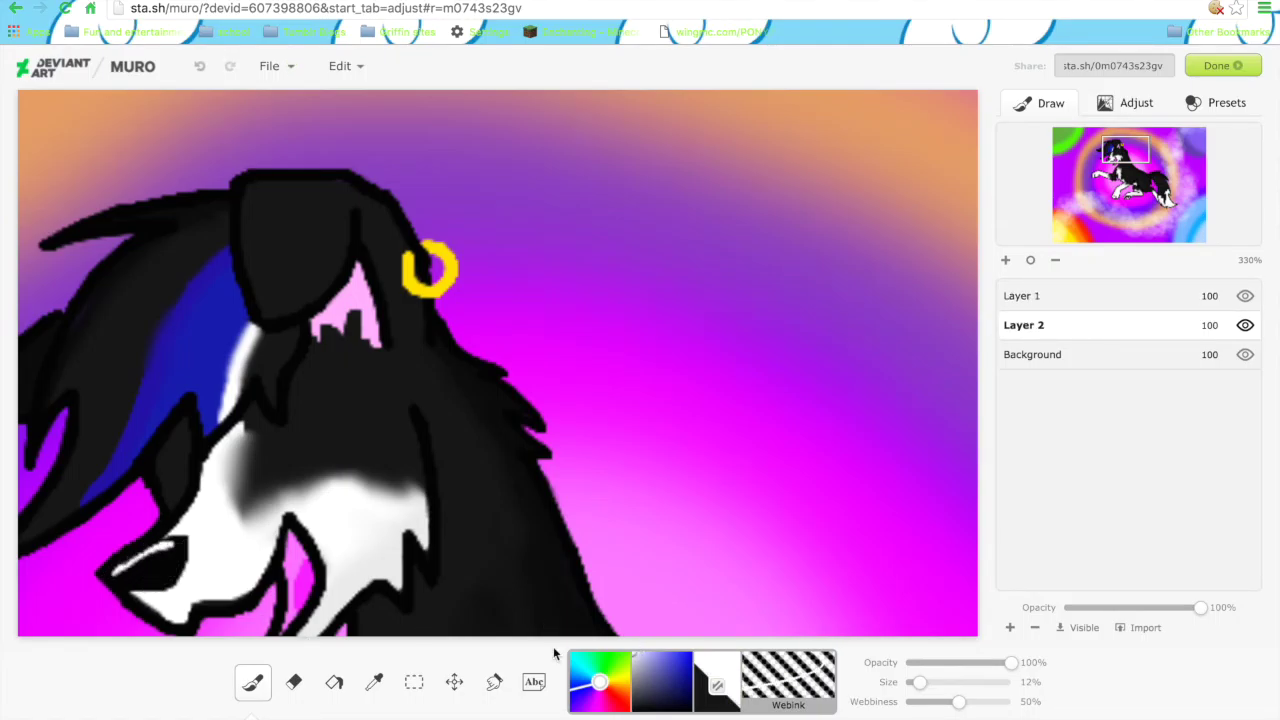
{"action": "left_click_drag", "start_coordinate": [187, 612], "coordinate": [243, 465]}
{"action": "key", "text": "e"}
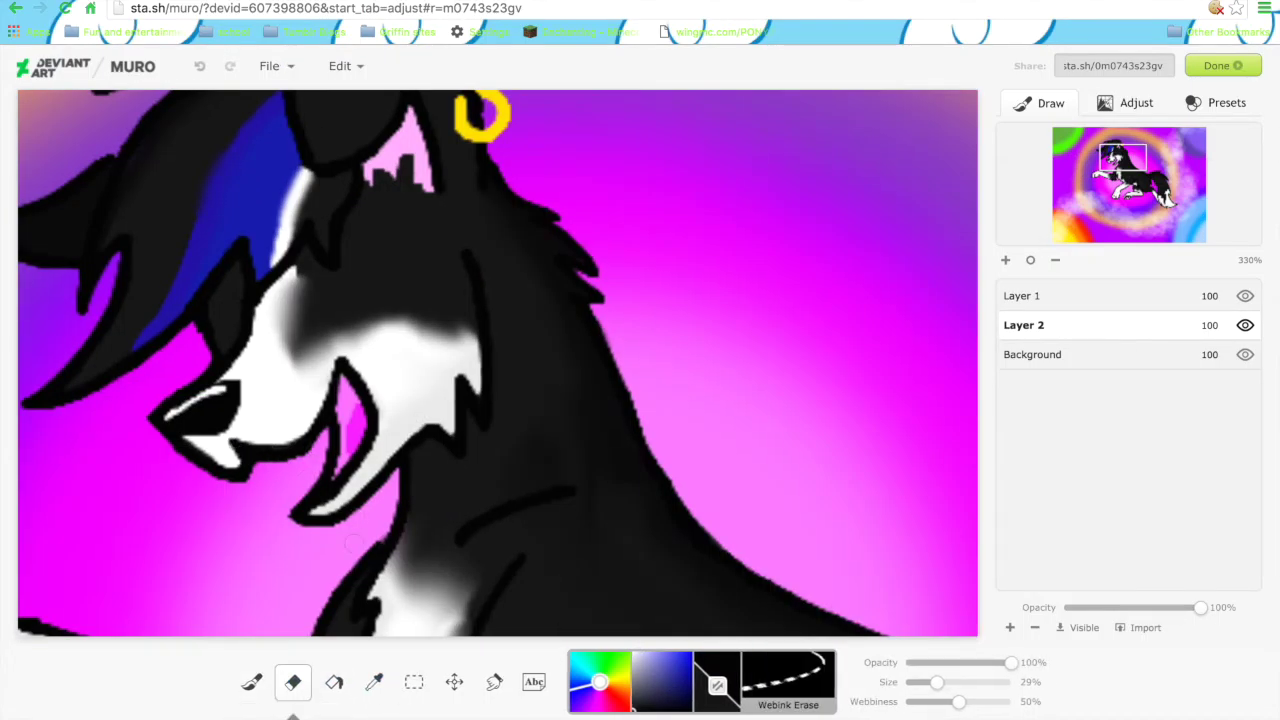
Clean up edges with Webink Erase at 9% size, and draw three black whisker dots and a curved mouth-corner crease on Layer 2.
{"action": "key", "text": "ctrl+z"}
{"action": "key", "text": "ctrl+z"}
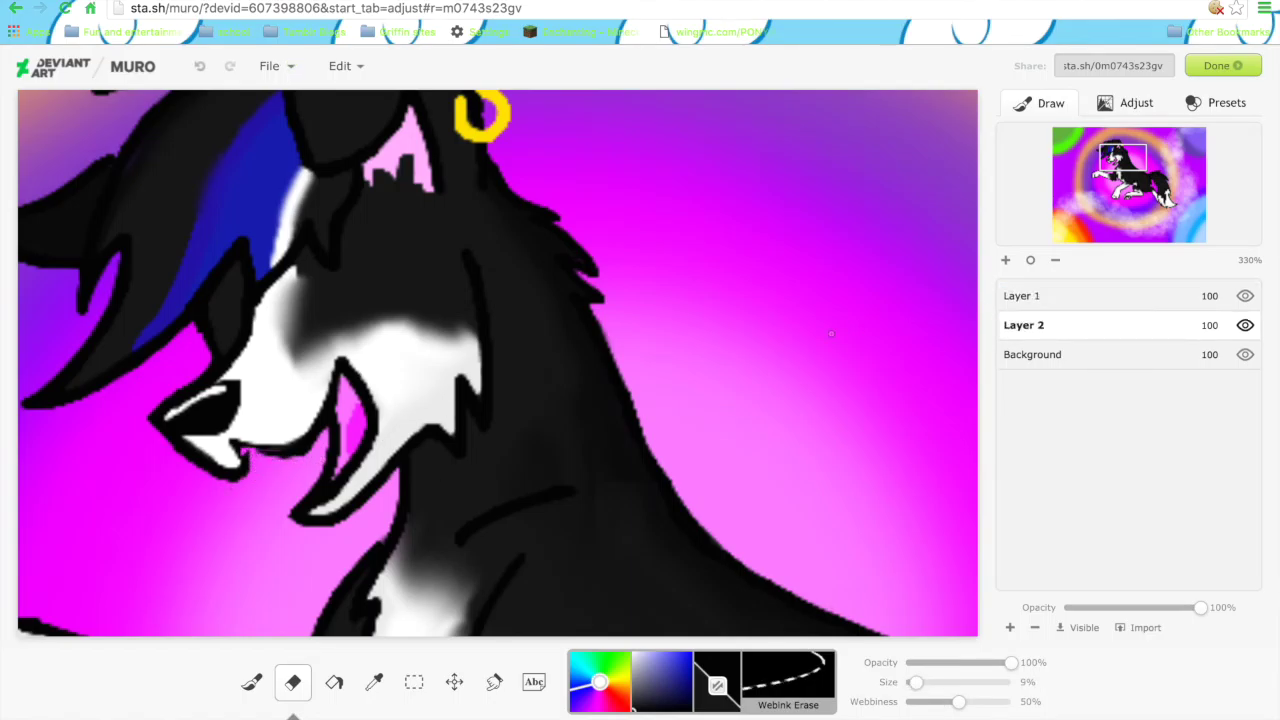
{"action": "key", "text": "ctrl+z"}
{"action": "key", "text": "ctrl+z"}
{"action": "key", "text": "ctrl+y"}
{"action": "key", "text": "ctrl+y"}
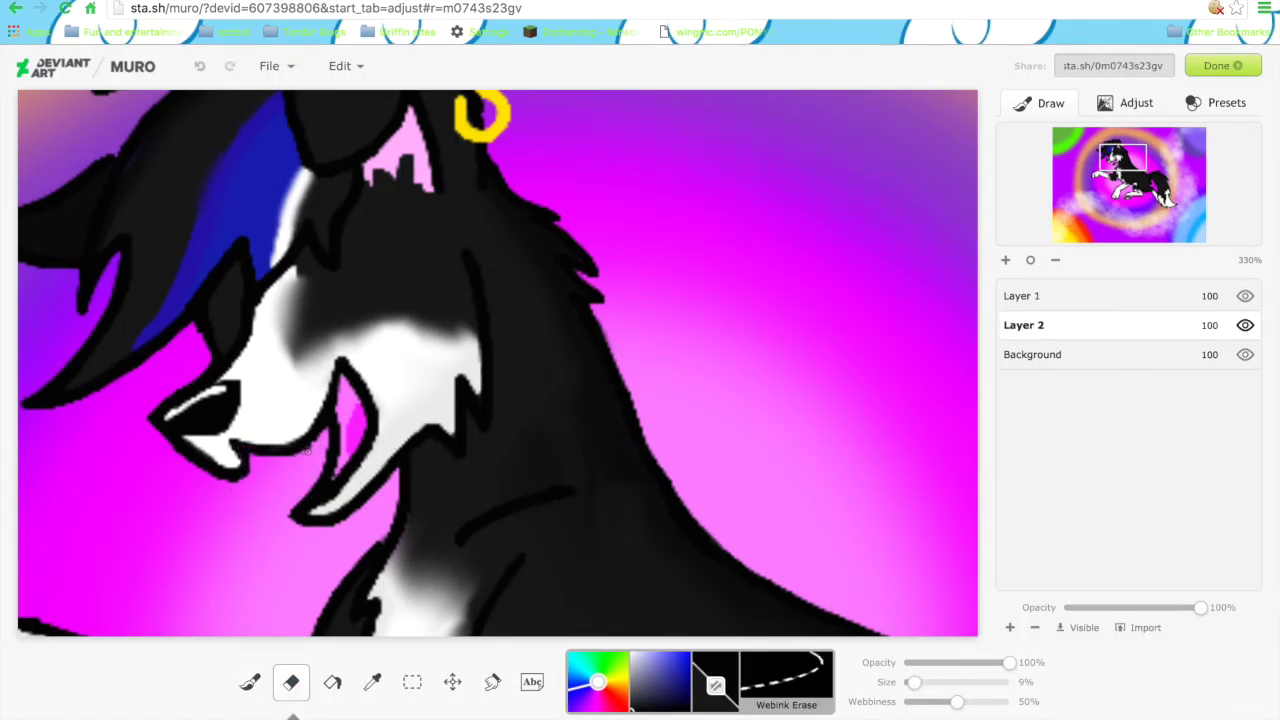
{"action": "key", "text": "b"}
{"action": "key", "text": "e"}
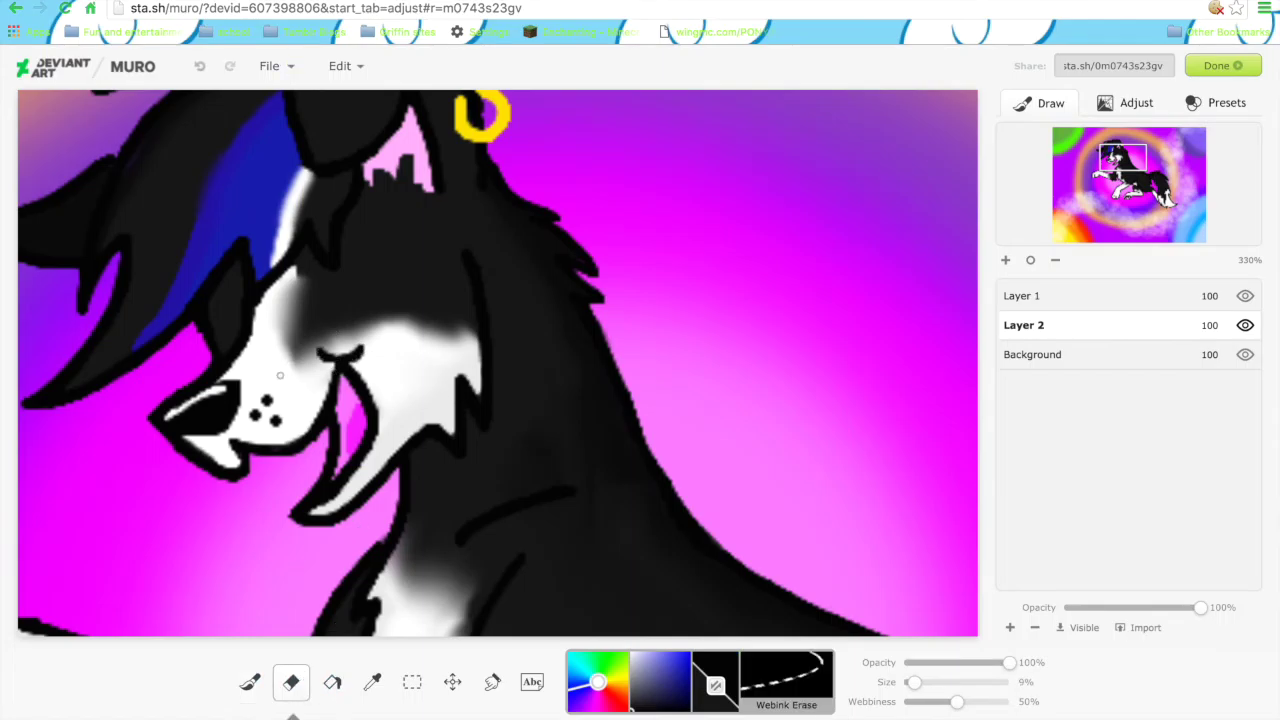
Check the colouring without the line art, and draw black closed-eye lines and inner-ear fur tufts on Layer 1 with Webink at 12% size.
{"action": "scroll", "coordinate": [500, 360], "scroll_direction": "down", "scroll_amount": 2}
{"action": "scroll", "coordinate": [600, 250], "scroll_direction": "up", "scroll_amount": 3}
{"action": "left_click", "coordinate": [1245, 296]}
{"action": "left_click", "coordinate": [1245, 296]}
{"action": "scroll", "coordinate": [500, 360], "scroll_direction": "down", "scroll_amount": 2}
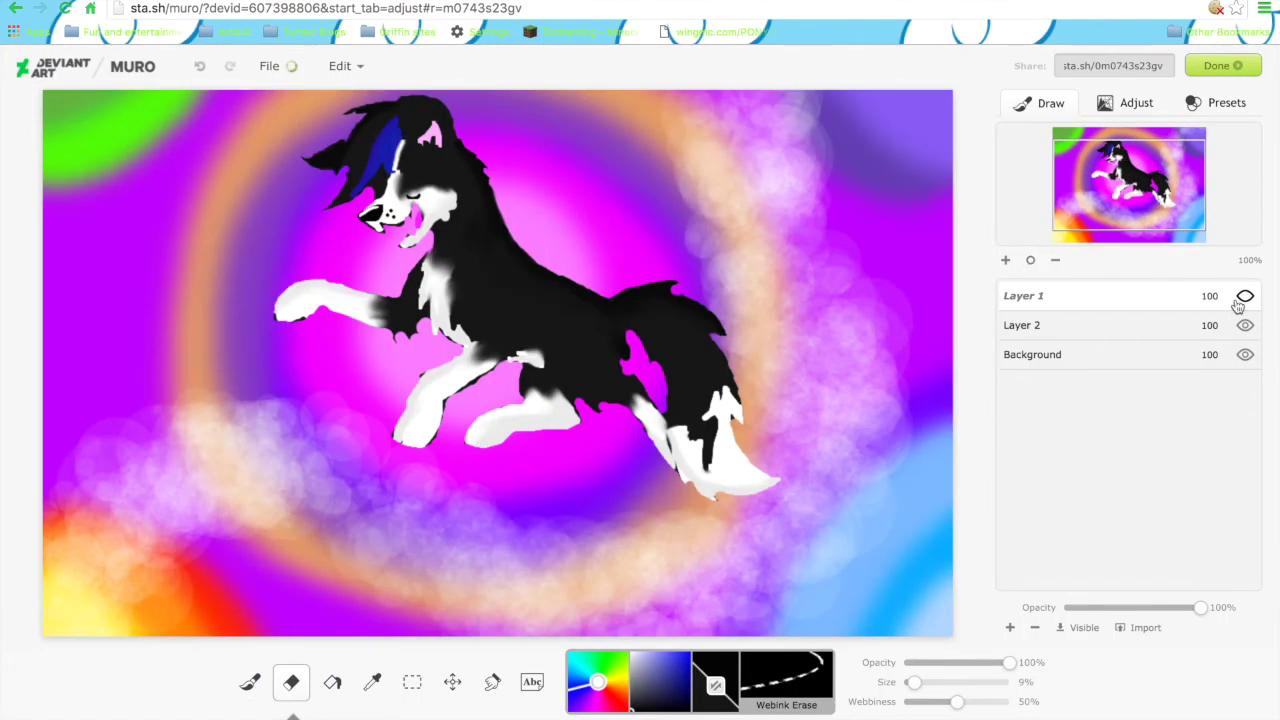
{"action": "scroll", "coordinate": [340, 294], "scroll_direction": "up", "scroll_amount": 3}
{"action": "key", "text": "b"}
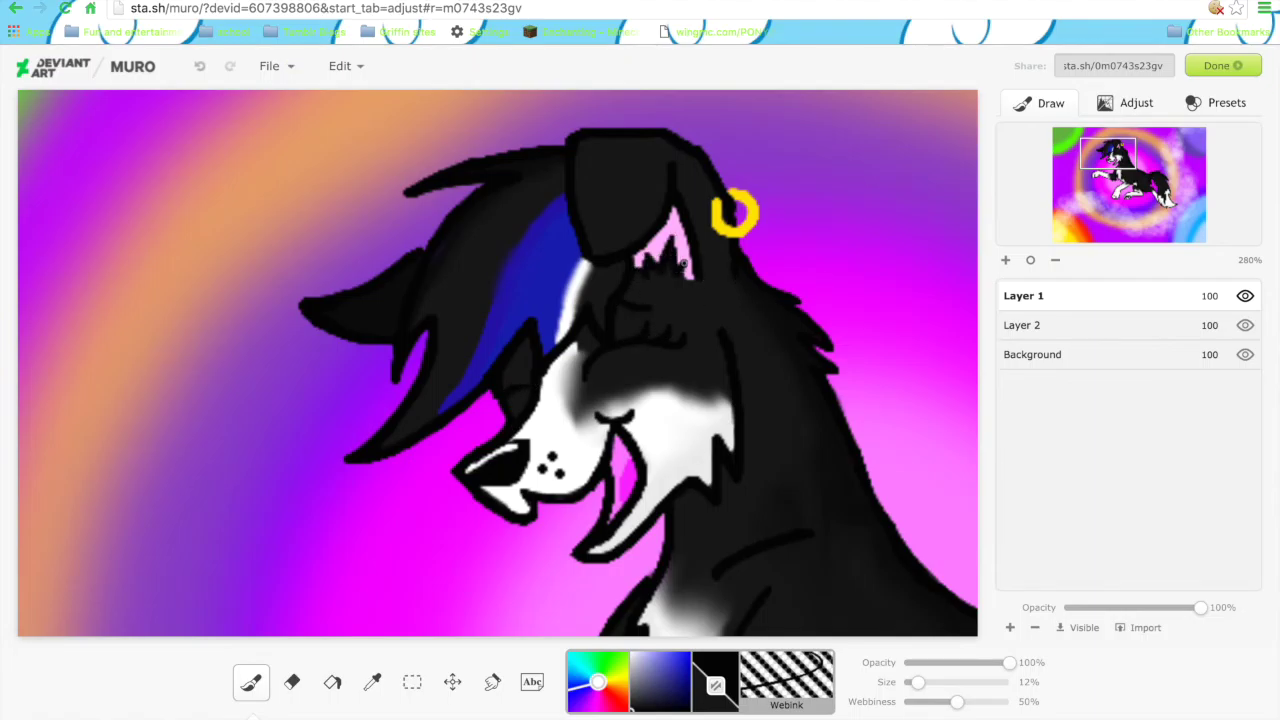
Draw magenta, purple and orange bracelets side by side around the lowered front leg with Webink at 12% size.
{"action": "left_click", "coordinate": [597, 700]}
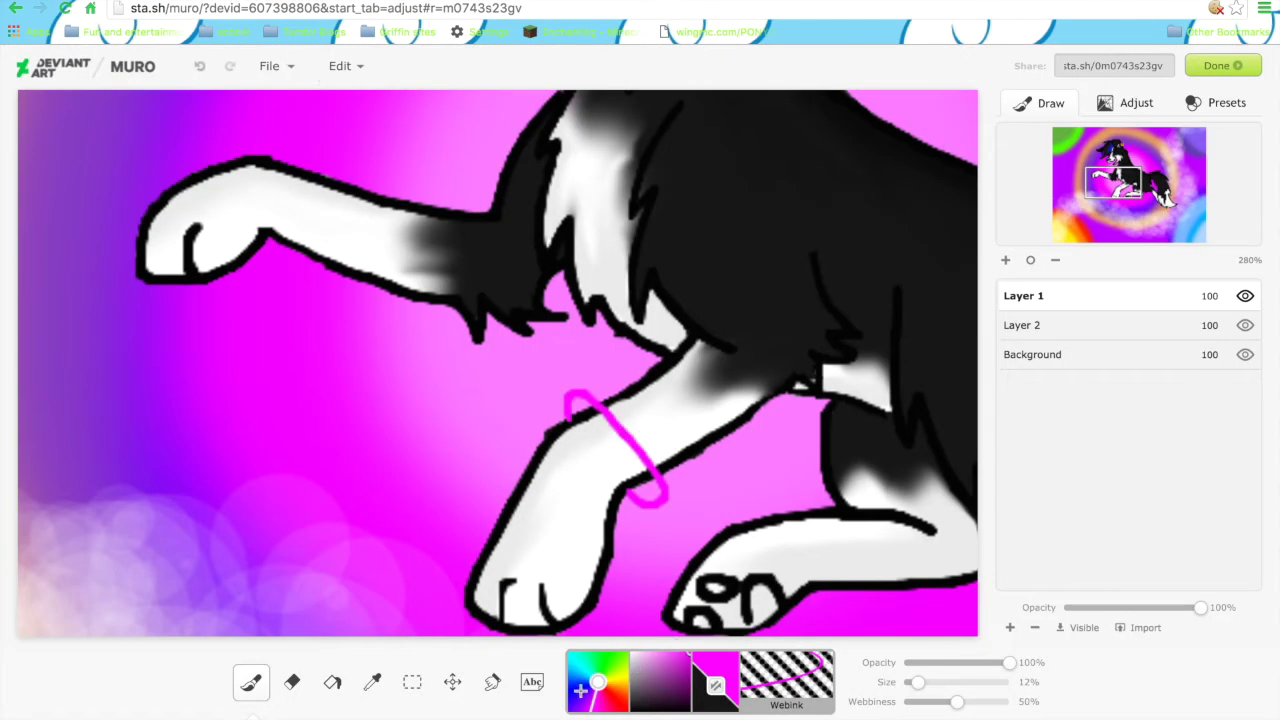
{"action": "left_click", "coordinate": [357, 431], "text": "alt"}
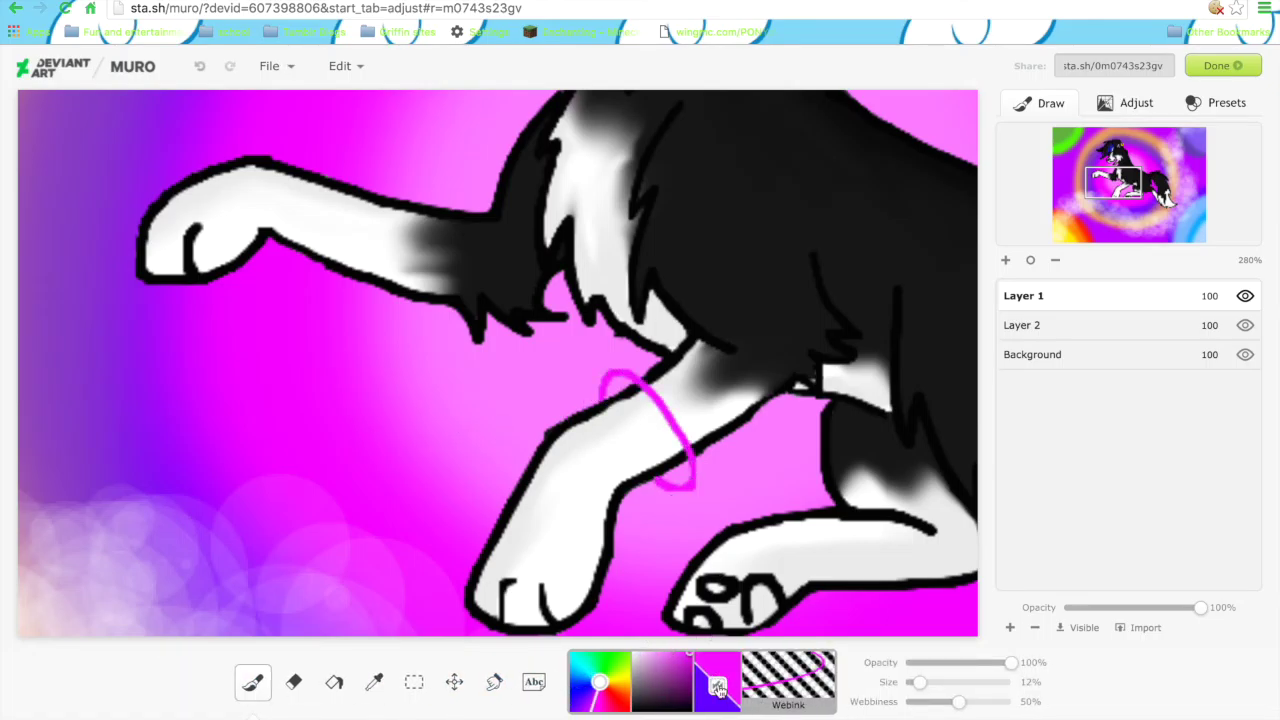
{"action": "left_click", "coordinate": [718, 687]}
{"action": "key", "text": "x"}
{"action": "key", "text": "ctrl+z"}
{"action": "key", "text": "ctrl+z"}
{"action": "mouse_move", "coordinate": [602, 393]}
{"action": "left_mouse_down"}
{"action": "mouse_move", "coordinate": [686, 450]}
{"action": "mouse_move", "coordinate": [655, 380]}
{"action": "mouse_move", "coordinate": [590, 396]}
{"action": "left_mouse_up"}
{"action": "key", "text": "ctrl+z"}
{"action": "key", "text": "x"}
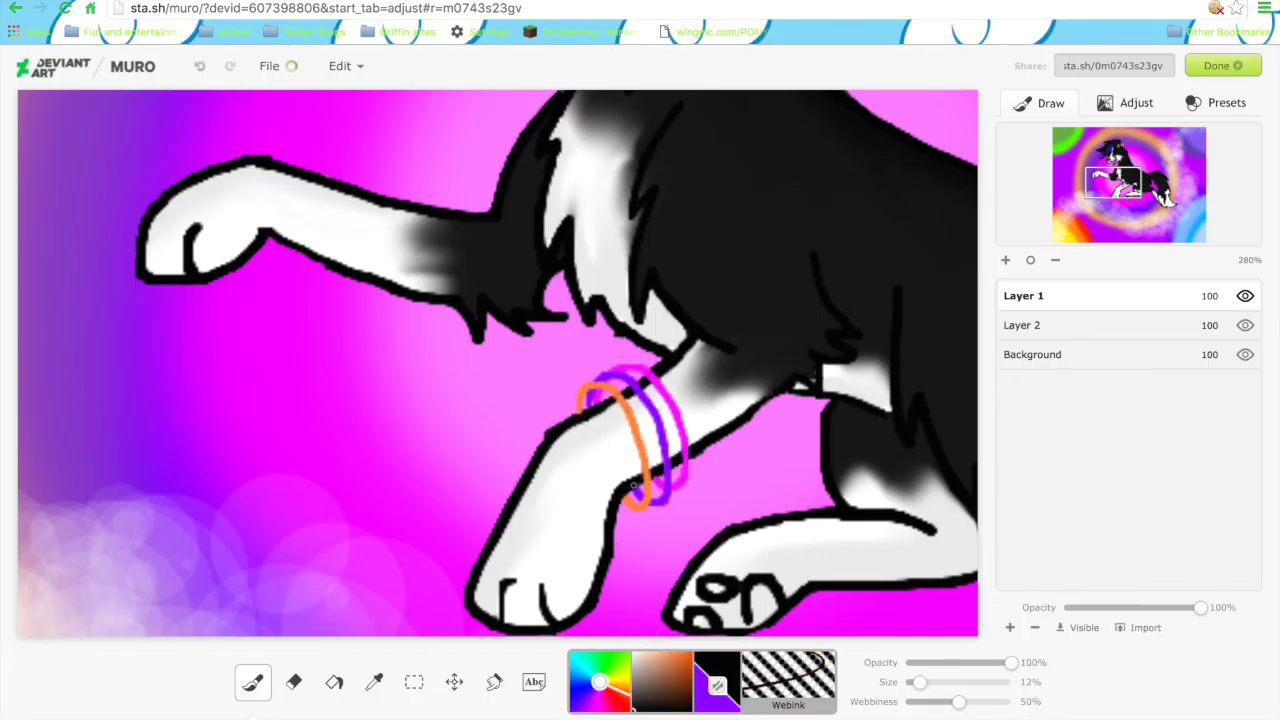
Colour the pads of the raised hind paw light pink on Layer 1.
{"action": "scroll", "coordinate": [698, 379], "scroll_direction": "down", "scroll_amount": 3}
{"action": "scroll", "coordinate": [698, 379], "scroll_direction": "right", "scroll_amount": 5}
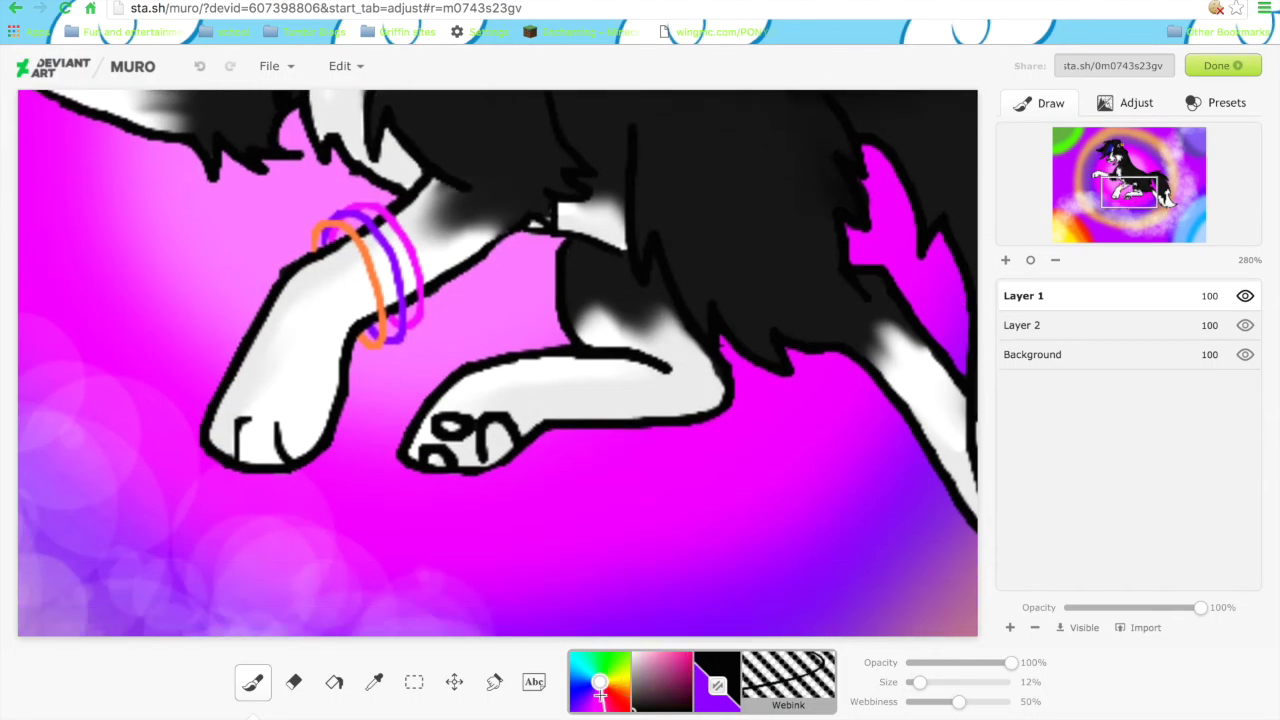
{"action": "key", "text": "ctrl+0"}
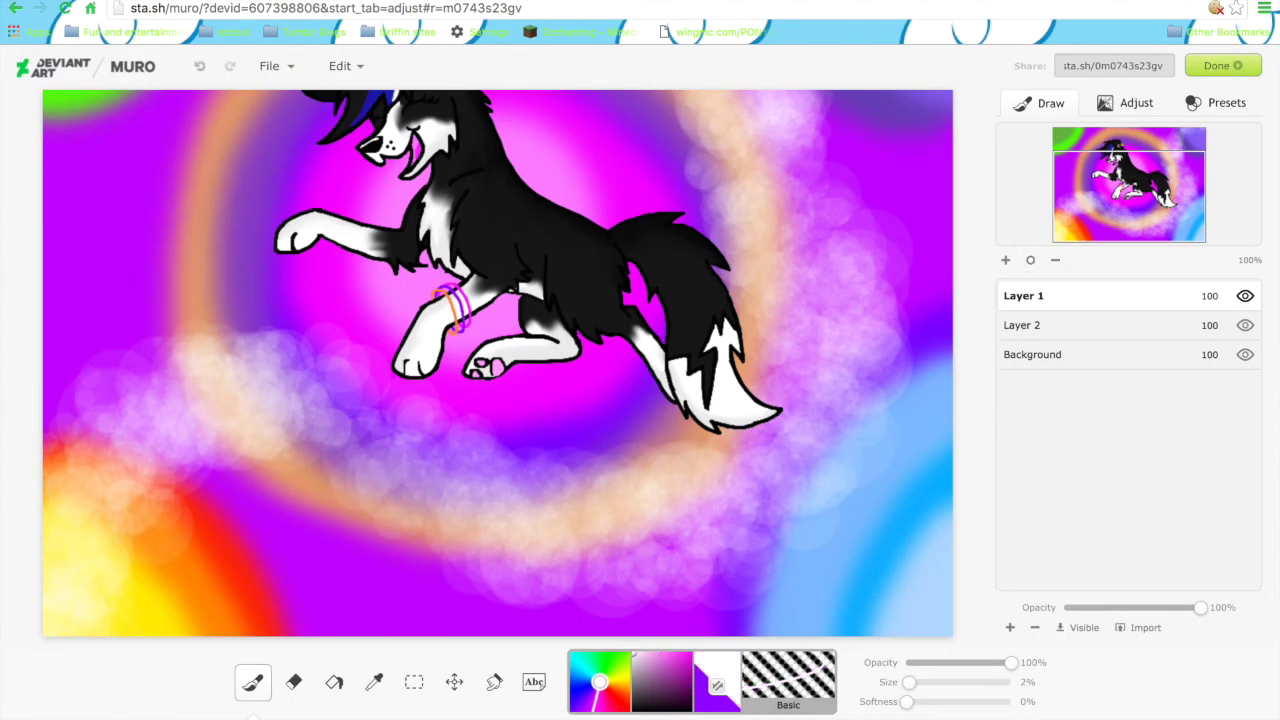